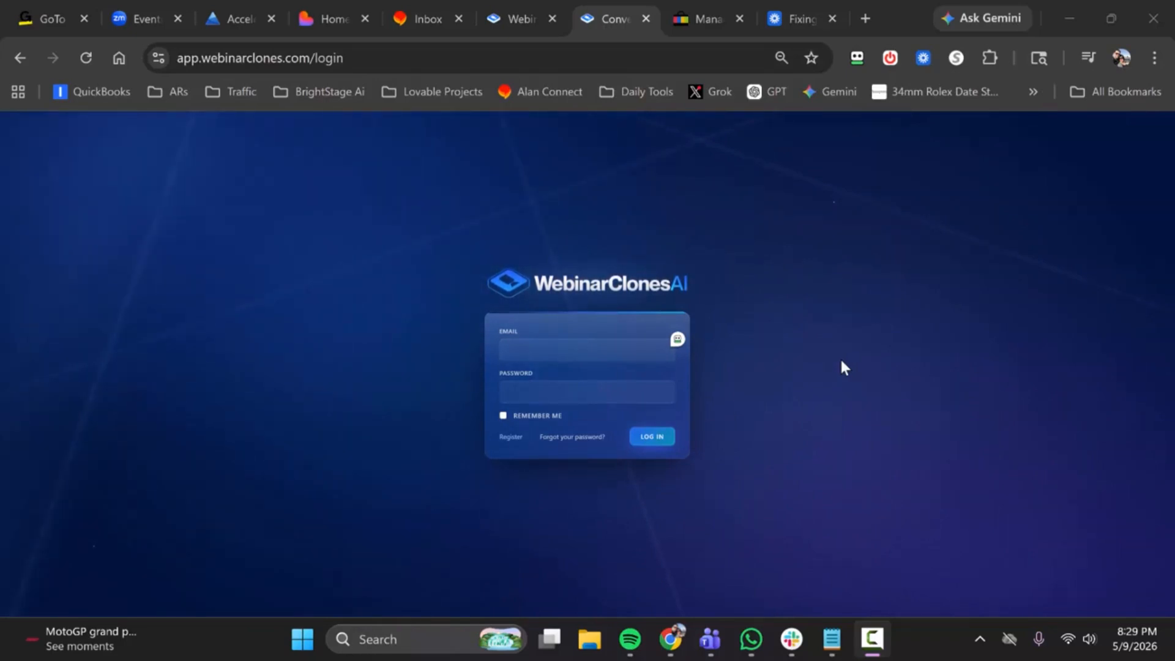
# Step: Log in to the WebinarClonesAI account by filling the email and password fields from the saved Geophii login
pyautogui.click(679, 341)
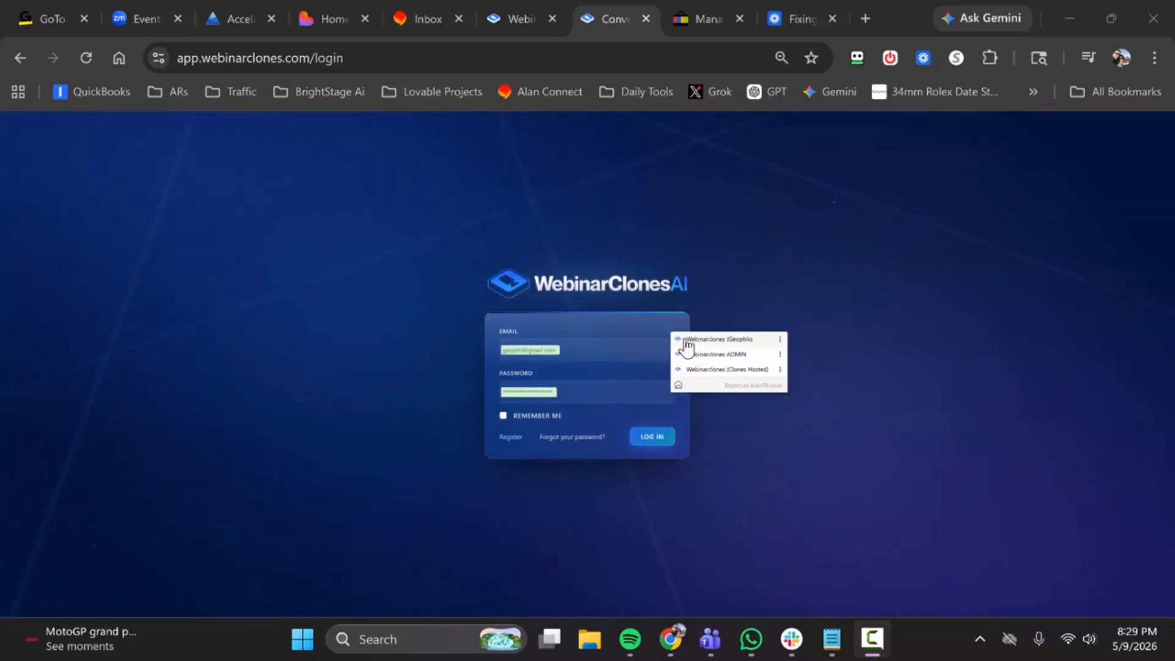
pyautogui.click(688, 340)
pyautogui.press('Return')
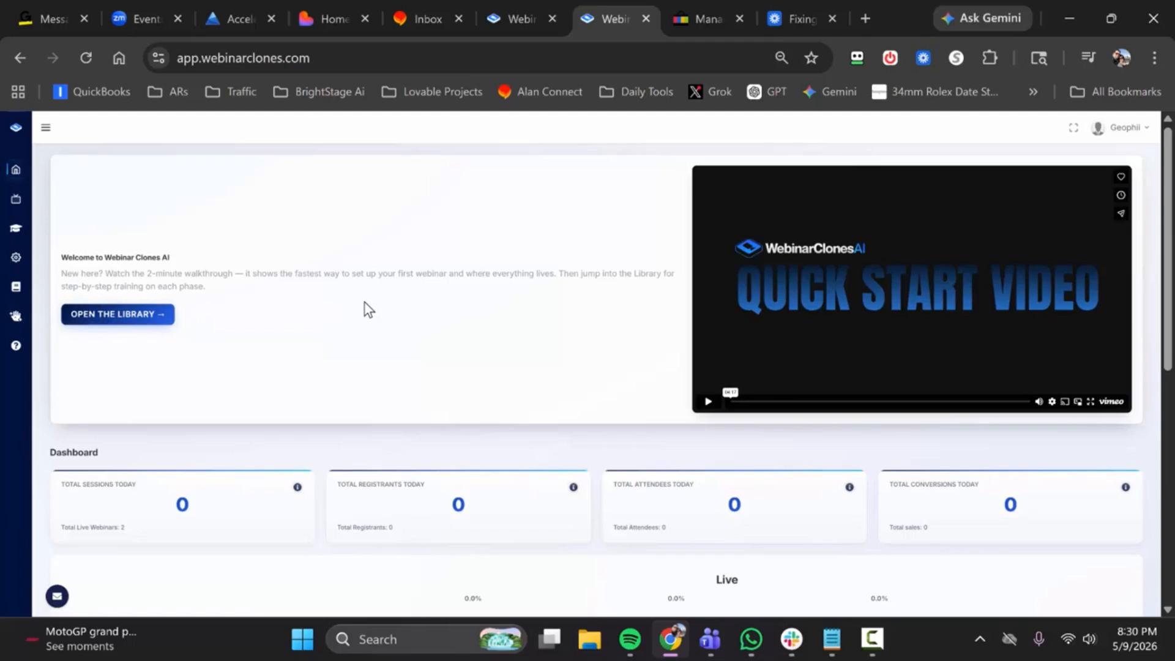
# Step: Review the dashboard's daily session, registrant, attendee and conversion cards and the live and replay funnel
pyautogui.scroll(-3, 365, 306)
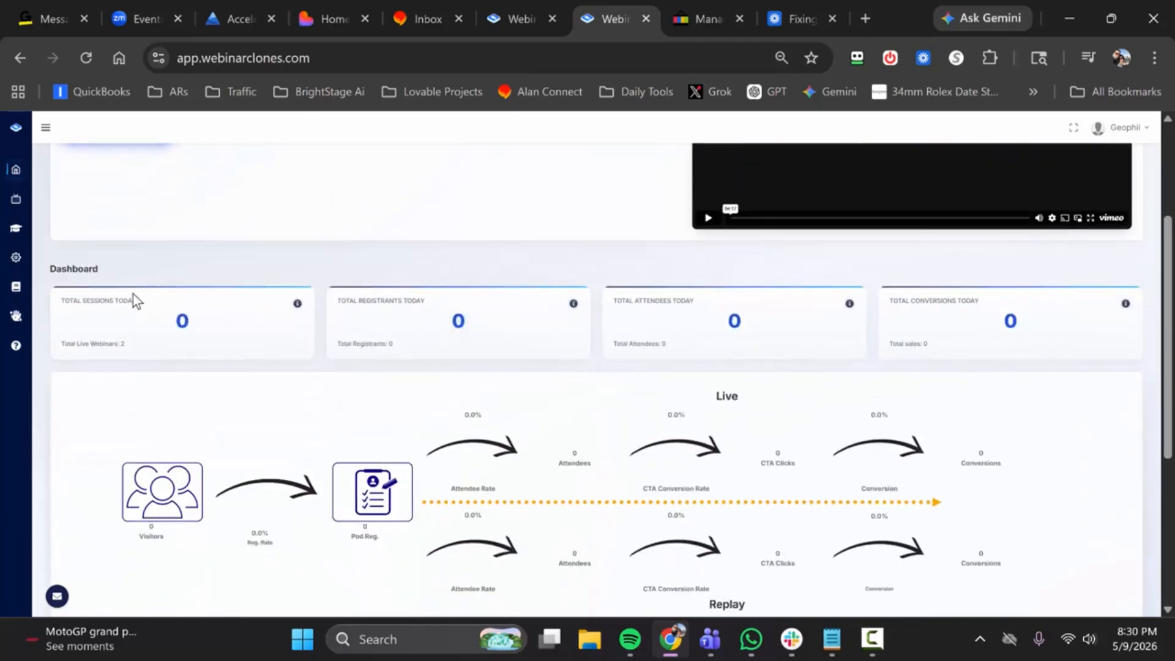
pyautogui.scroll(-2, 322, 345)
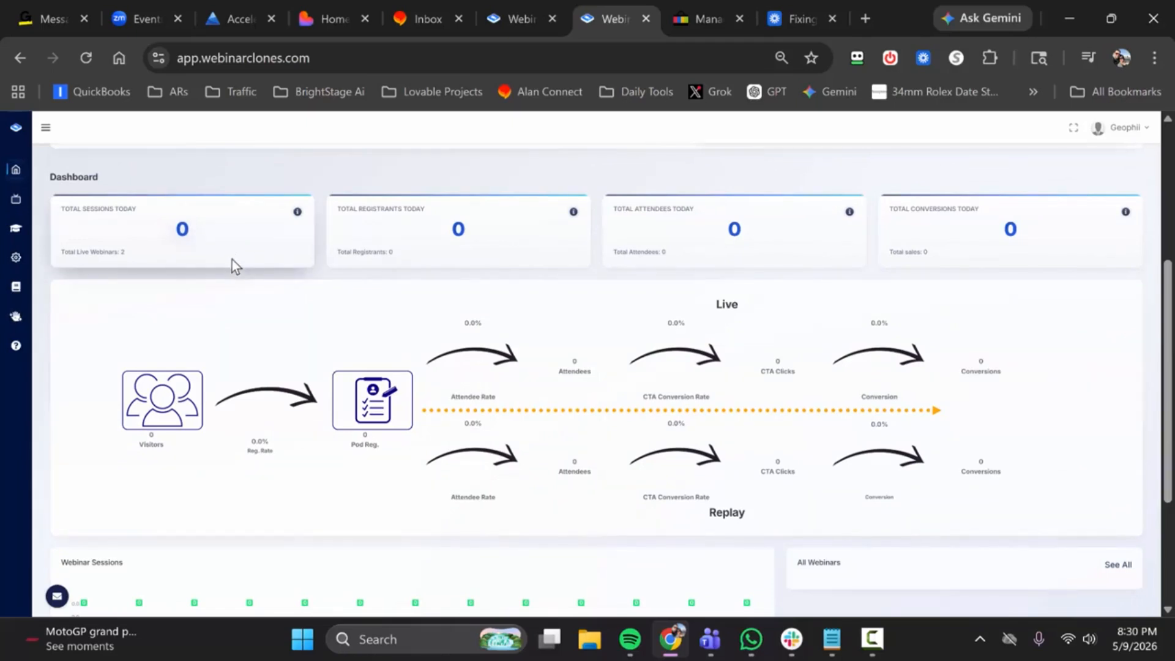
pyautogui.scroll(1, 226, 277)
pyautogui.scroll(1, 227, 279)
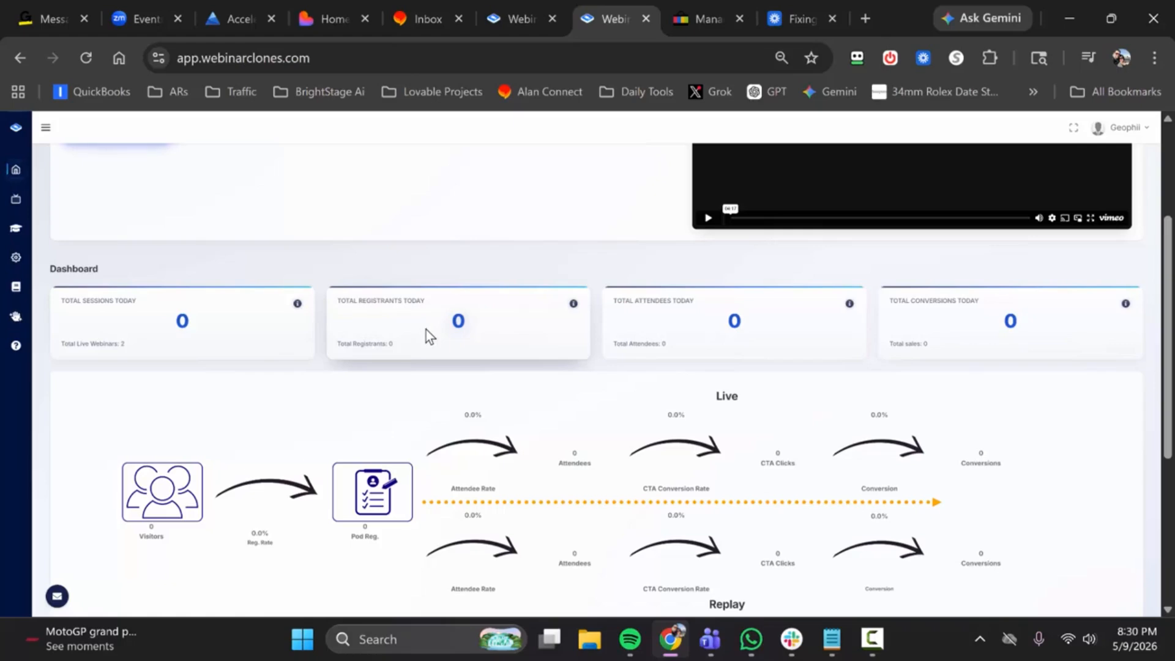
pyautogui.scroll(-2, 427, 336)
pyautogui.scroll(2, 427, 336)
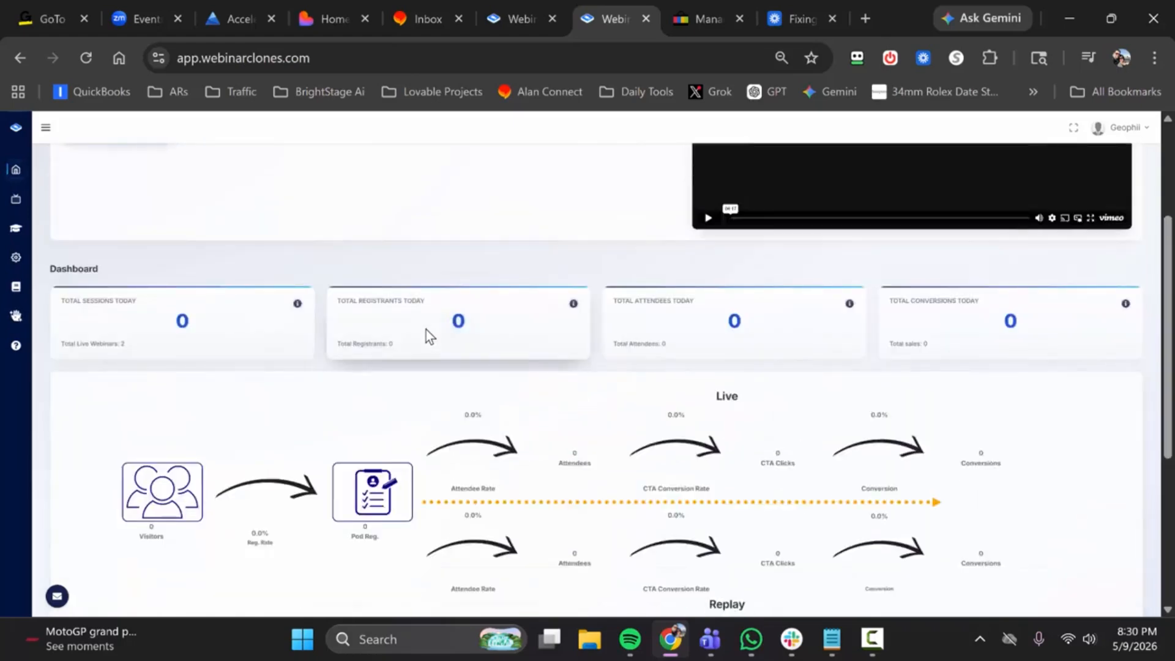
pyautogui.scroll(-5, 427, 336)
pyautogui.scroll(8, 427, 332)
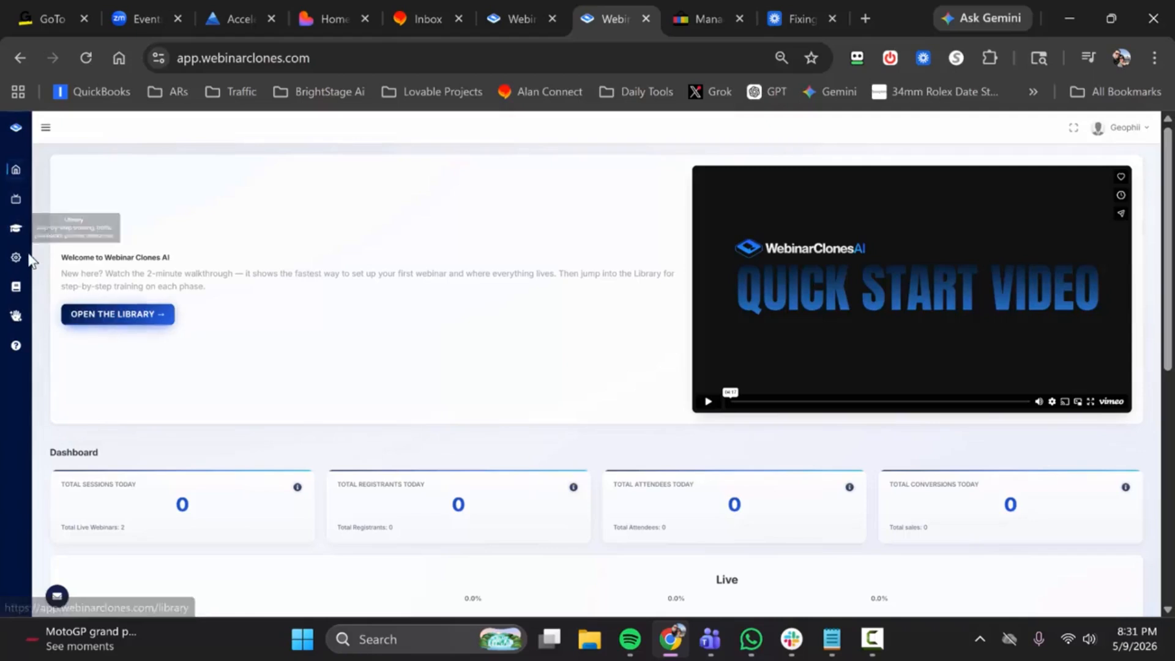
# Step: Open the training library and show its Webinar Clones section
pyautogui.click(15, 200)
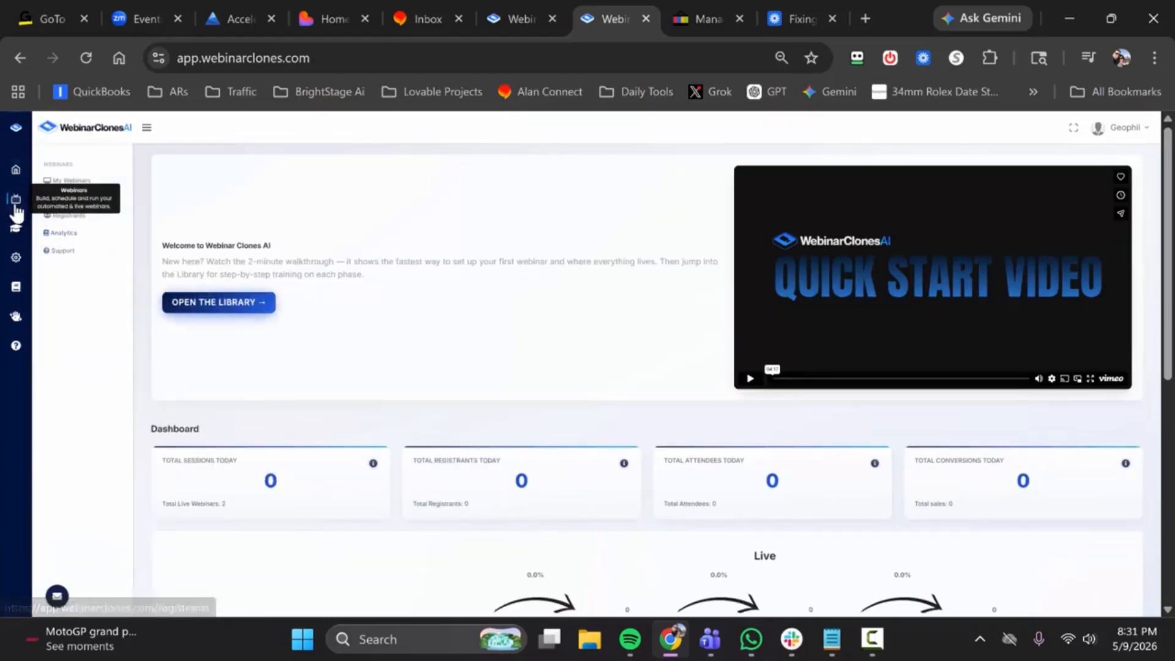
pyautogui.click(208, 303)
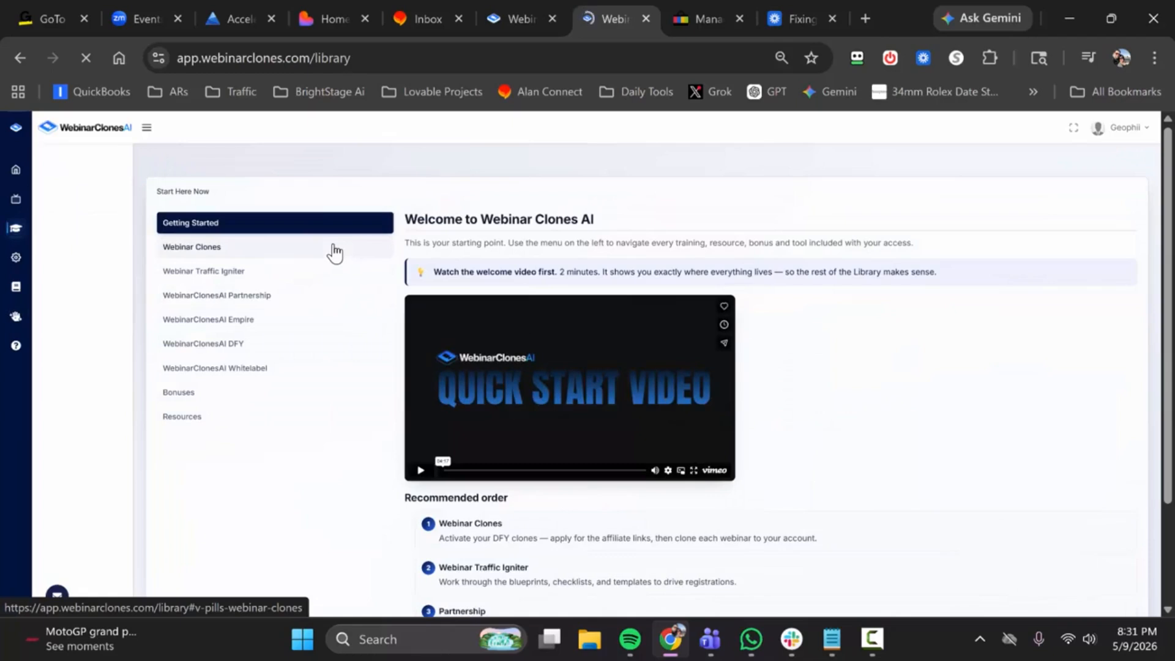
pyautogui.click(292, 260)
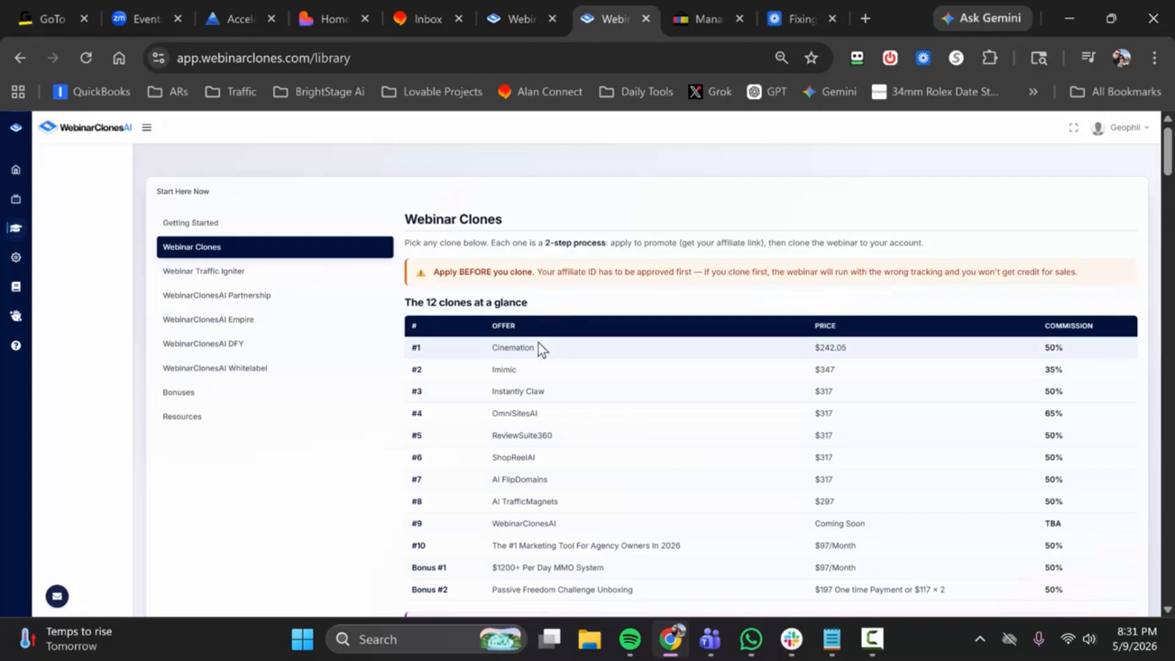
# Step: Examine the offers, prices and commissions in the clones table and the two-step cloning entries for the individual webinars
pyautogui.scroll(-2, 539, 344)
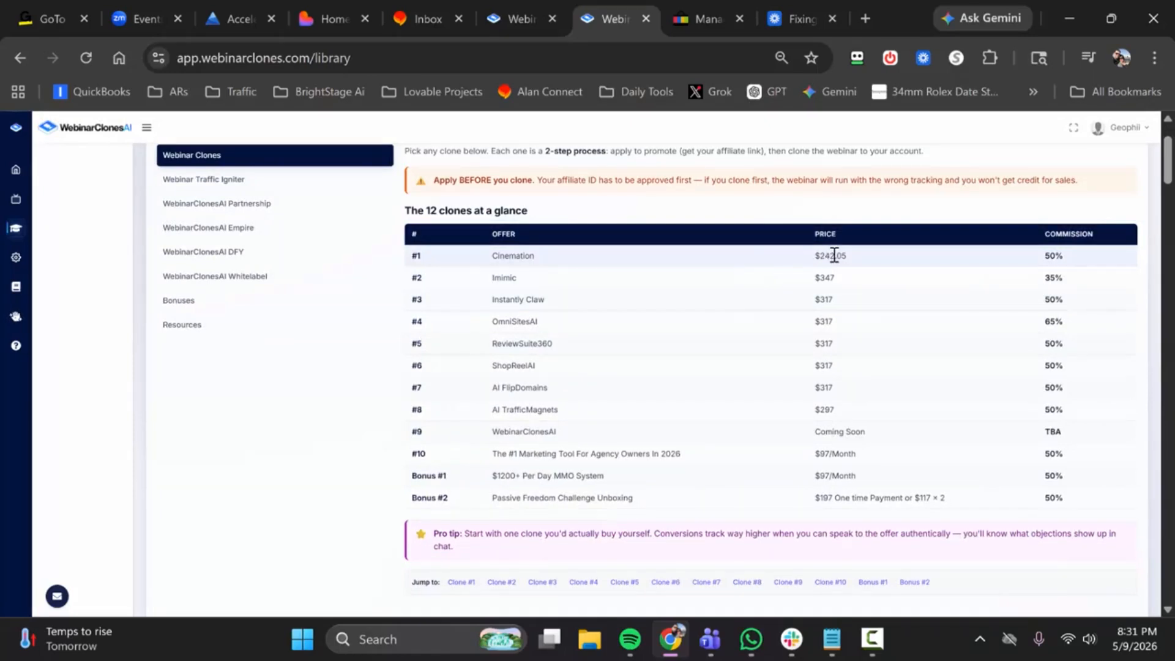
pyautogui.scroll(2, 576, 354)
pyautogui.scroll(-2, 689, 358)
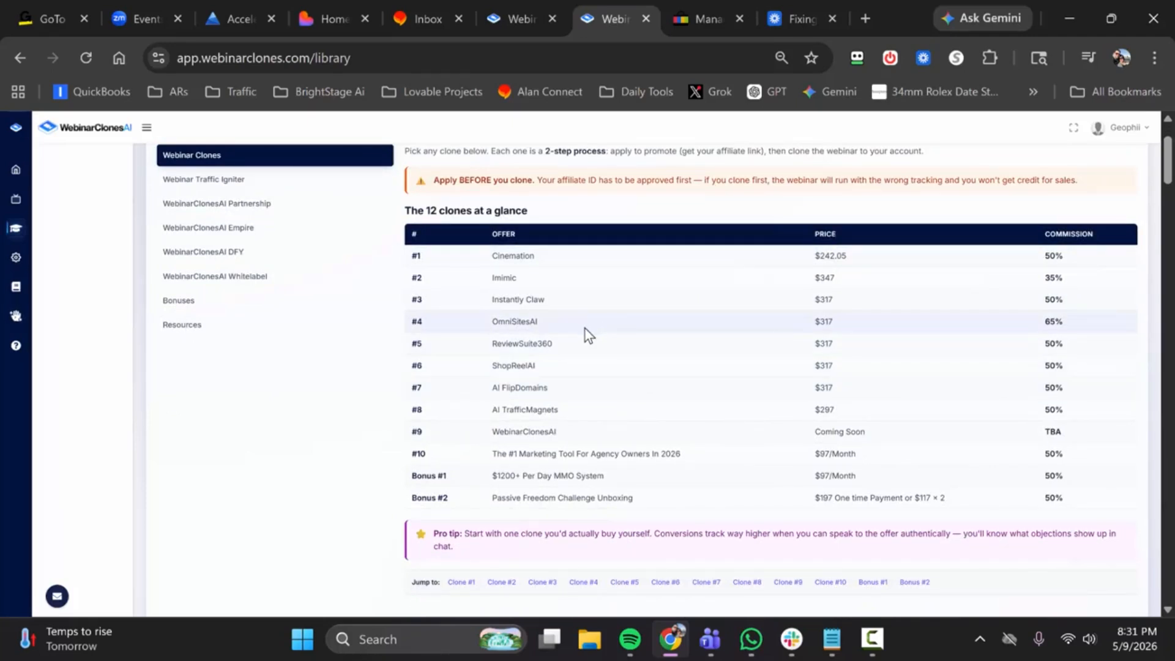
pyautogui.scroll(-2, 585, 328)
pyautogui.scroll(-2, 560, 314)
pyautogui.scroll(-1, 541, 338)
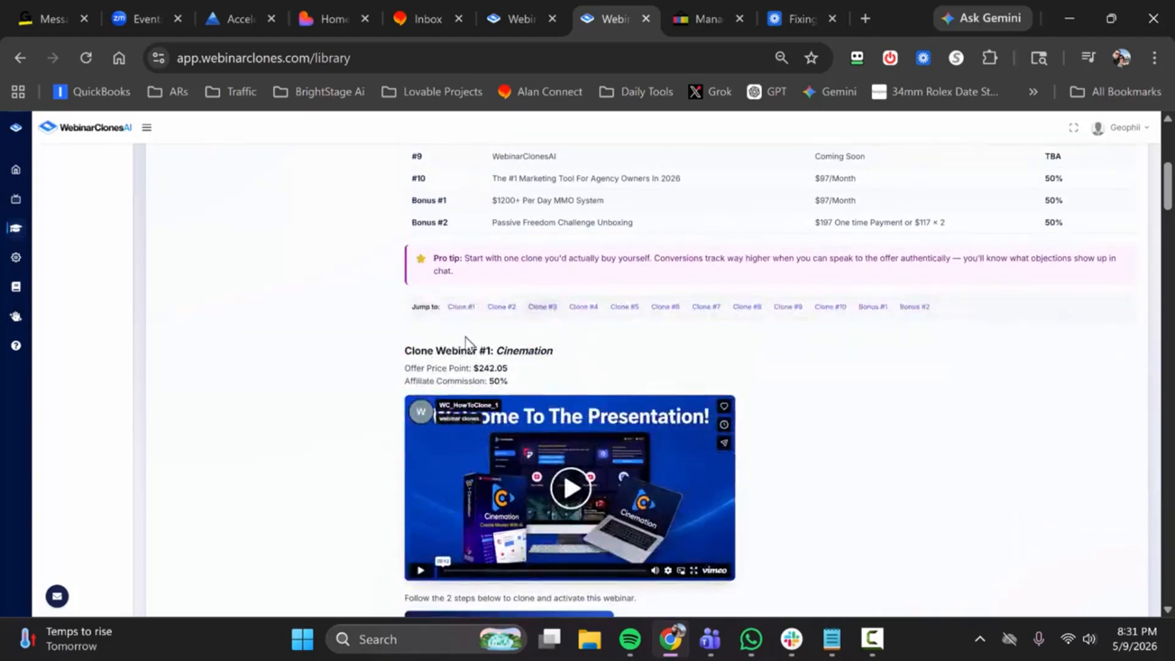
pyautogui.scroll(-4, 557, 372)
pyautogui.scroll(-6, 557, 372)
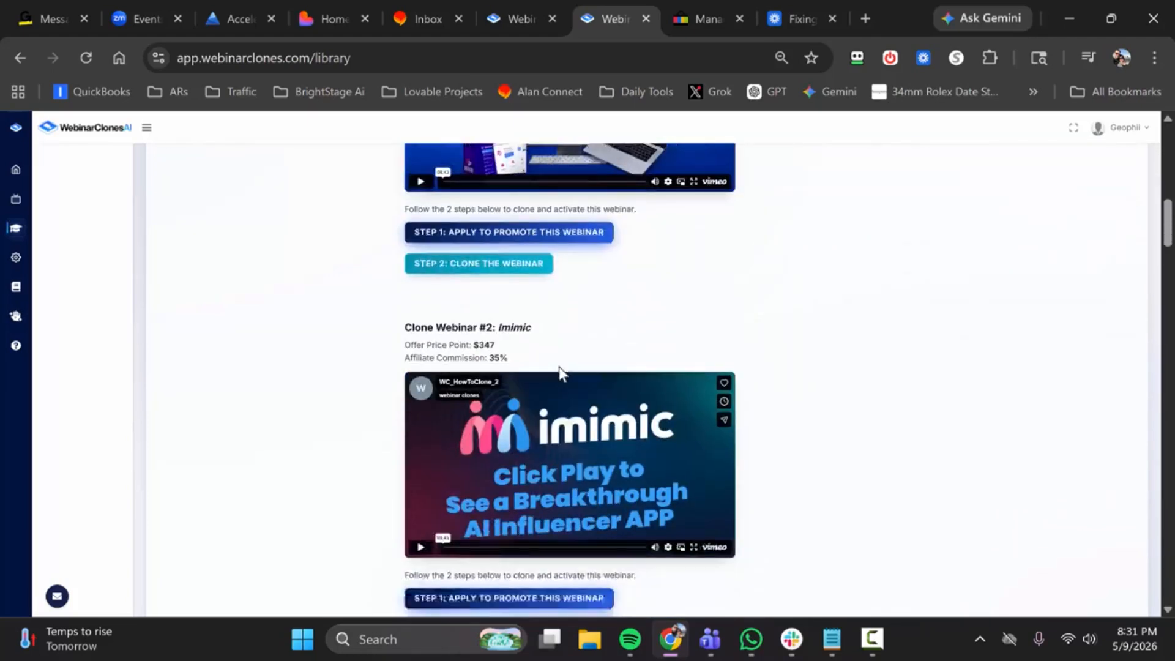
pyautogui.scroll(-6, 559, 370)
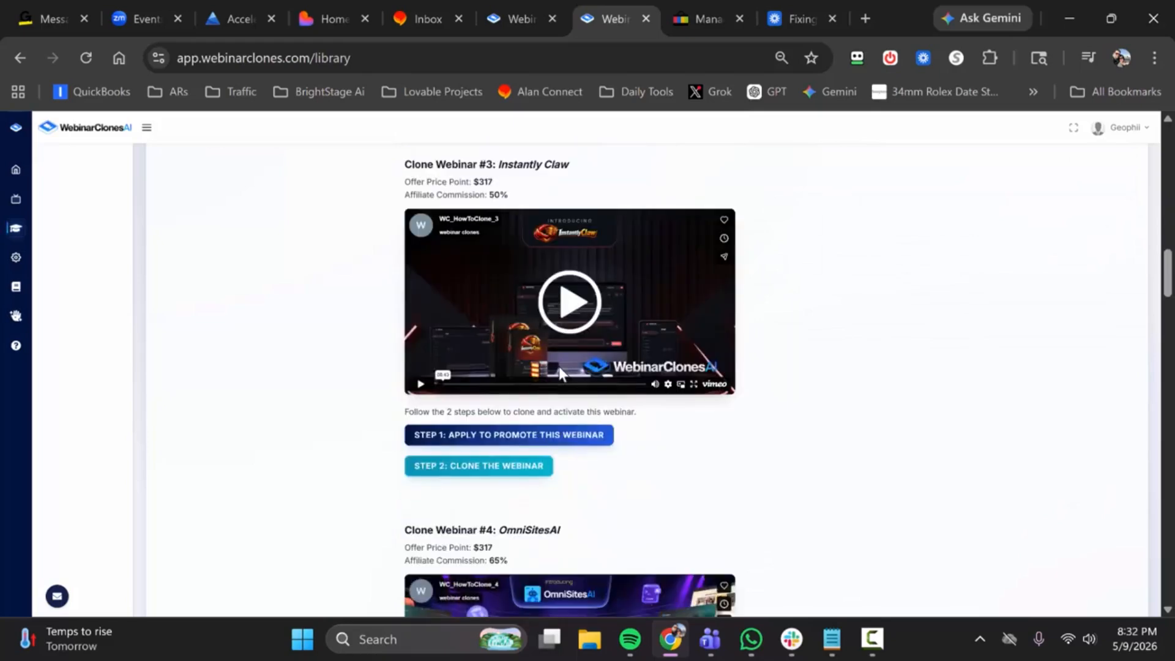
pyautogui.scroll(-3, 559, 368)
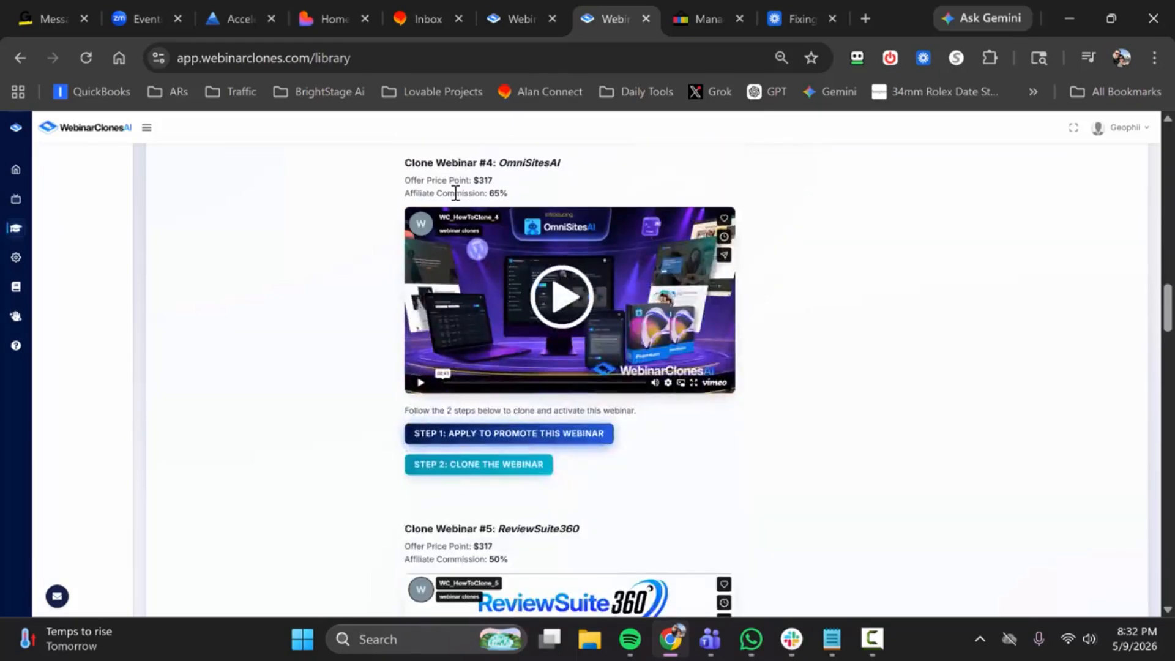
pyautogui.scroll(10, 560, 301)
pyautogui.scroll(9, 570, 311)
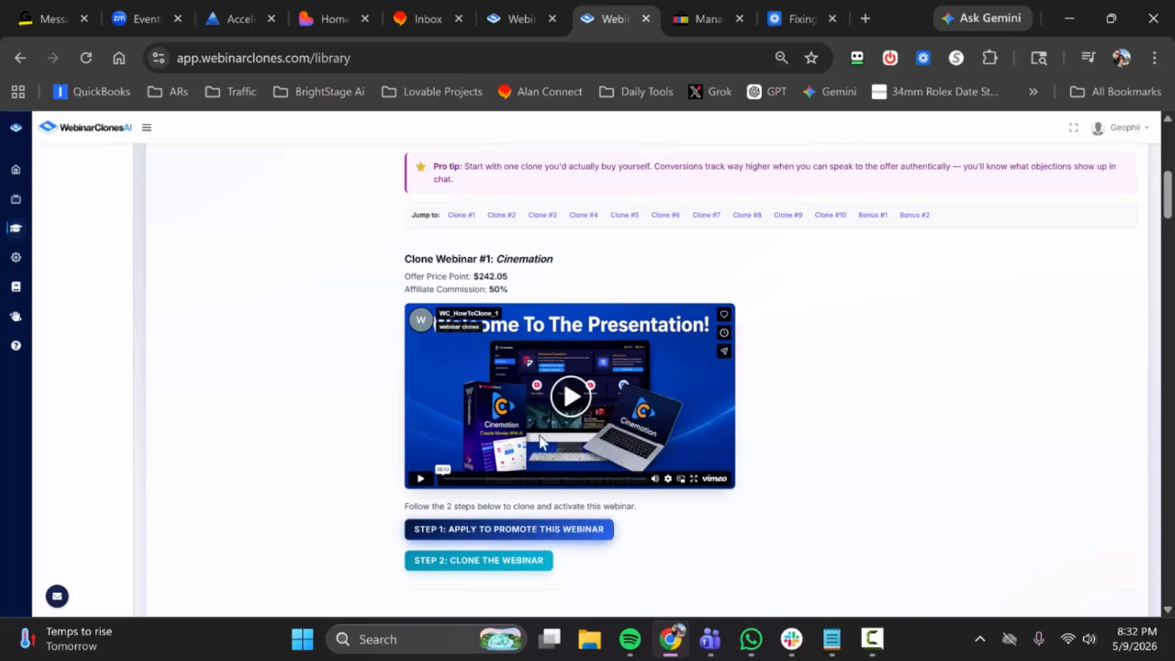
# Step: Open the JVZoo promotion page for Cinemation, return to the library and clone the Cinemation webinar into the account
pyautogui.click(509, 531)
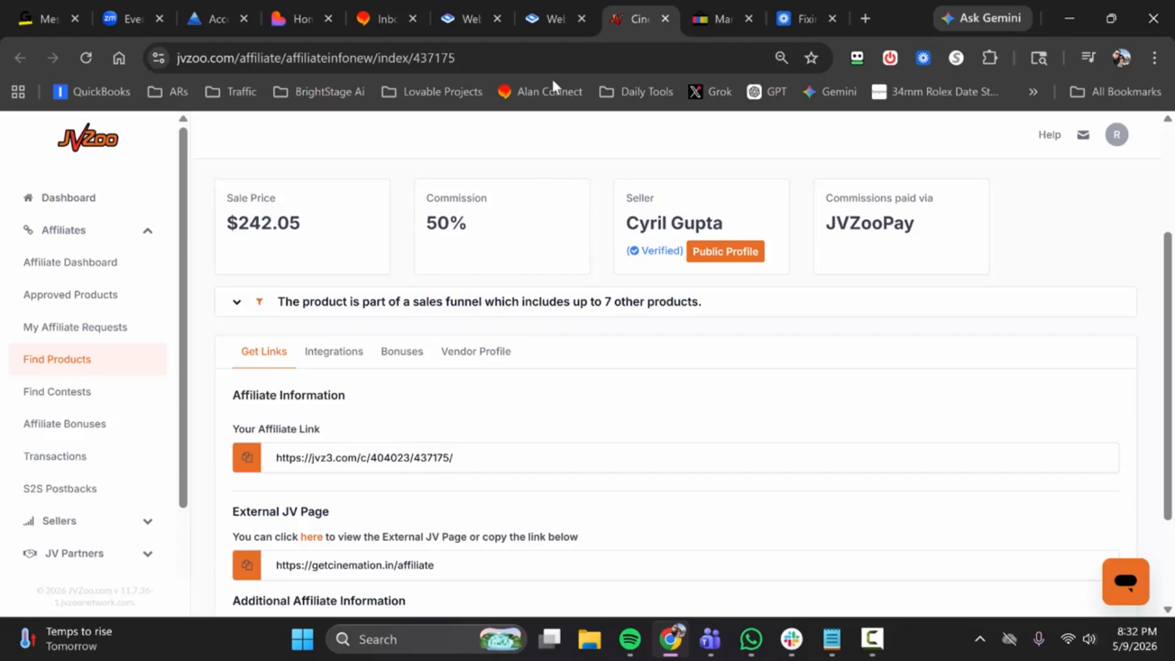
pyautogui.click(560, 7)
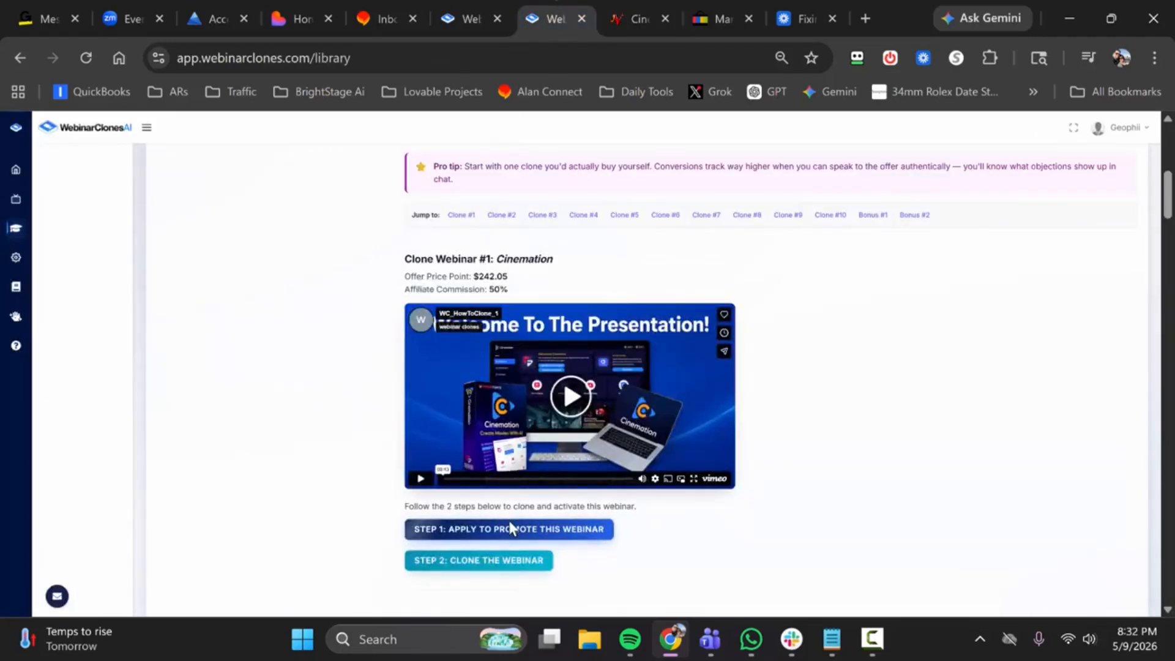
pyautogui.click(513, 562)
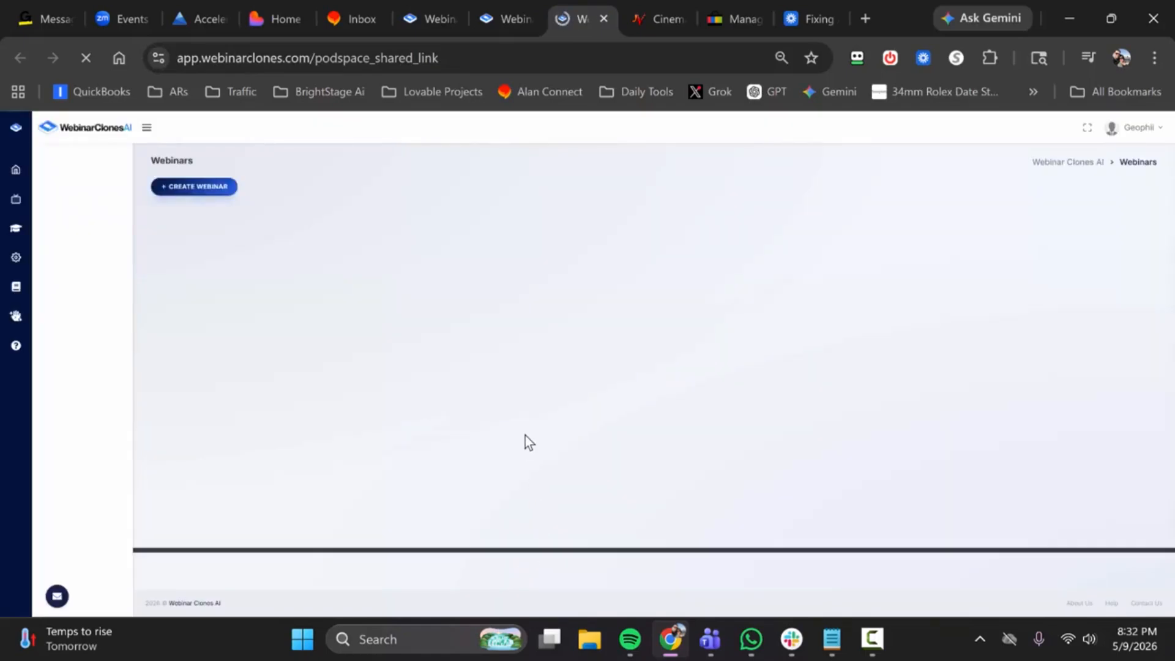
pyautogui.click(562, 417)
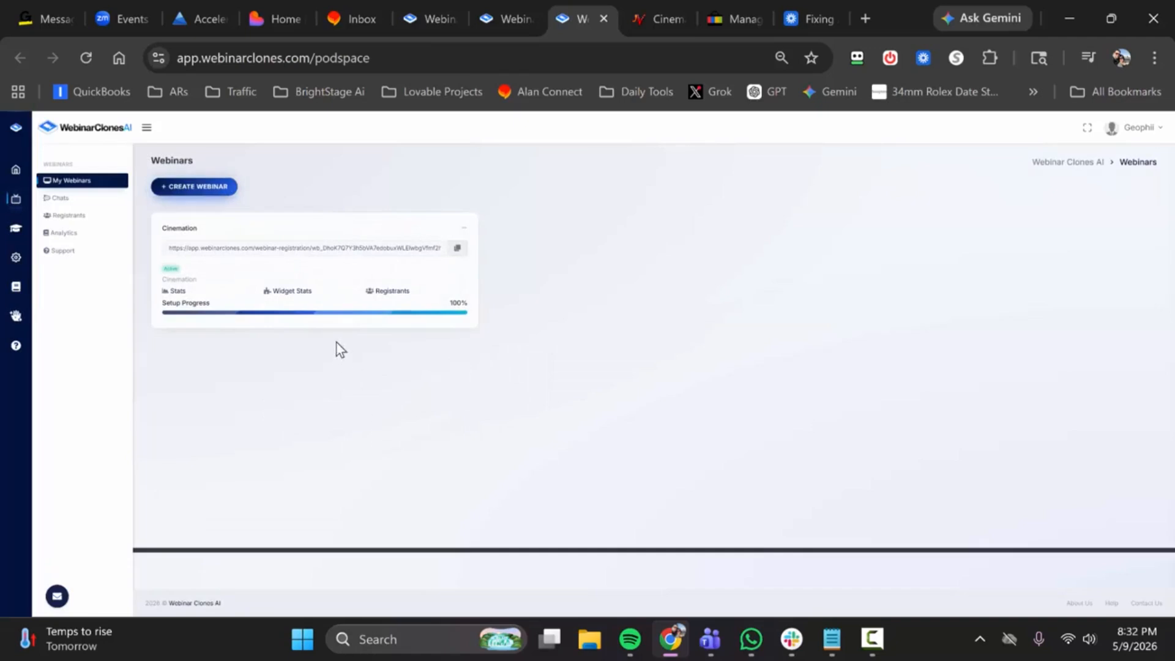
# Step: Copy the cloned Cinemation webinar's registration link, open it in a new browser tab and preview its sign-up form
pyautogui.click(458, 249)
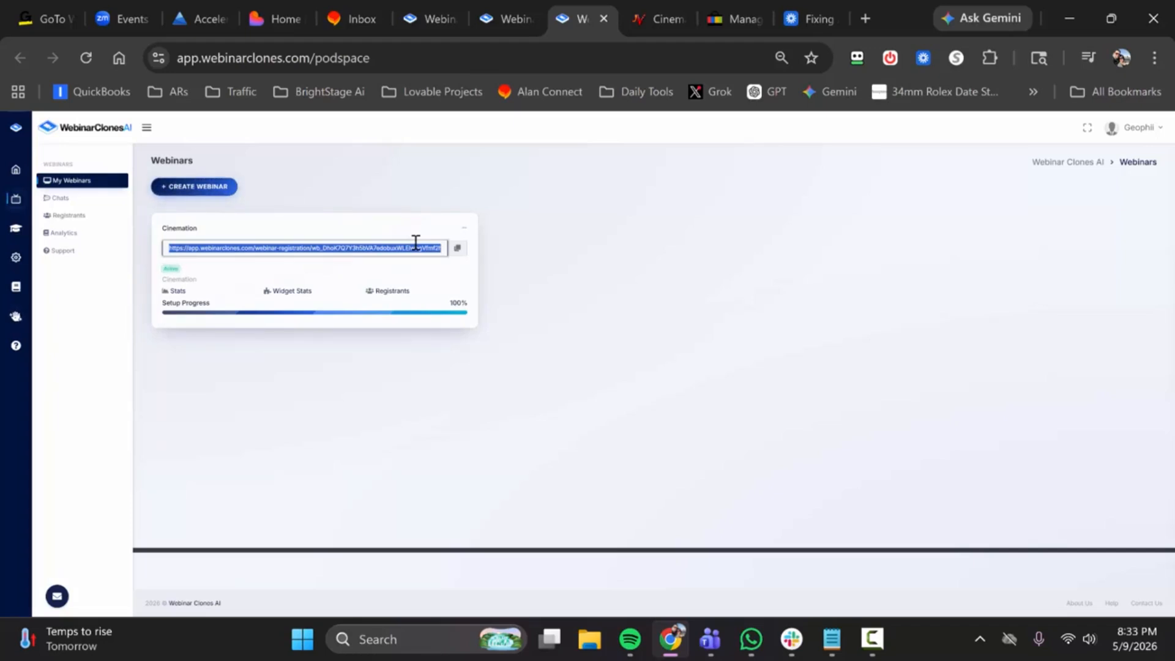
pyautogui.click(866, 17)
pyautogui.hotkey('ctrl', 'v')
pyautogui.press('Return')
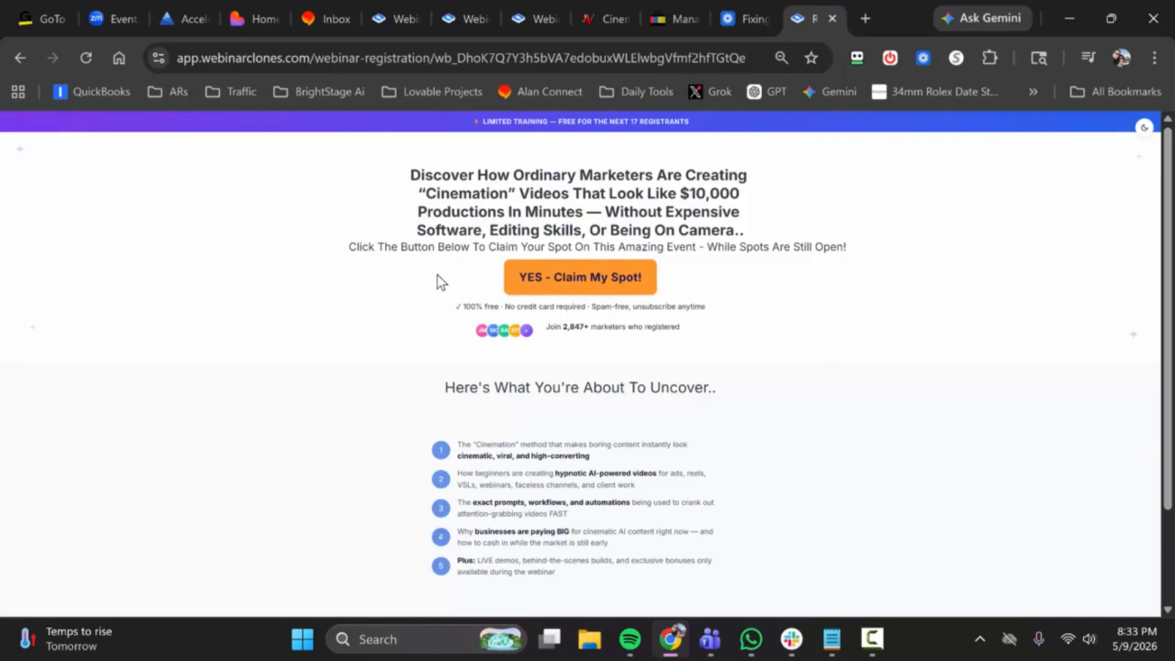
pyautogui.click(546, 276)
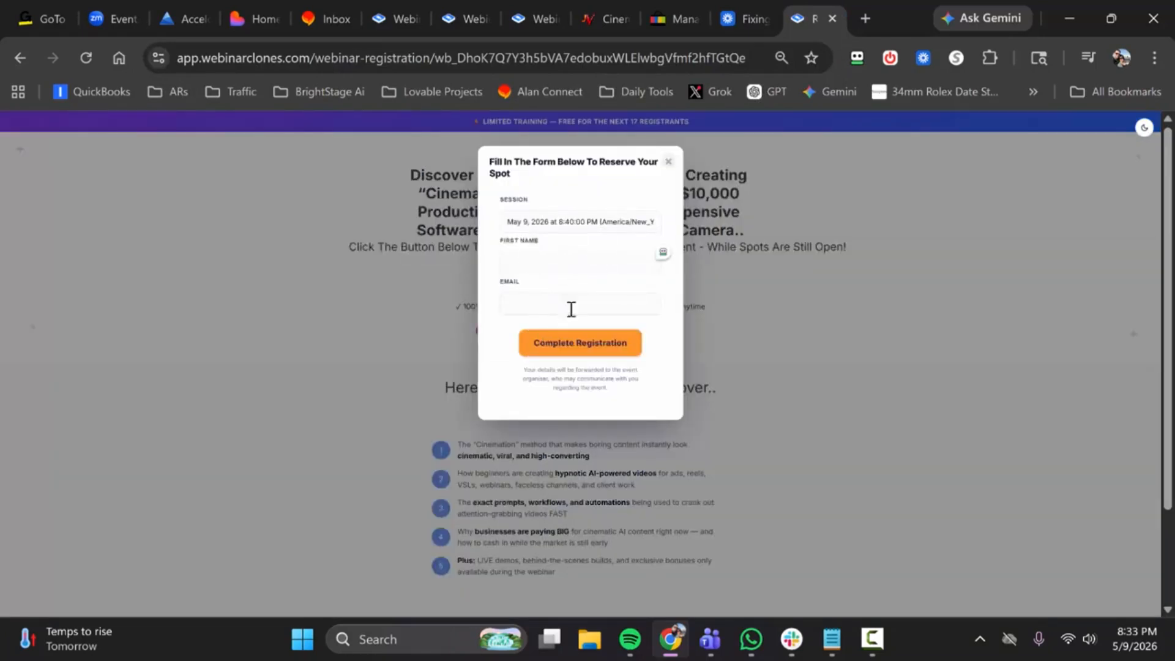
pyautogui.click(668, 163)
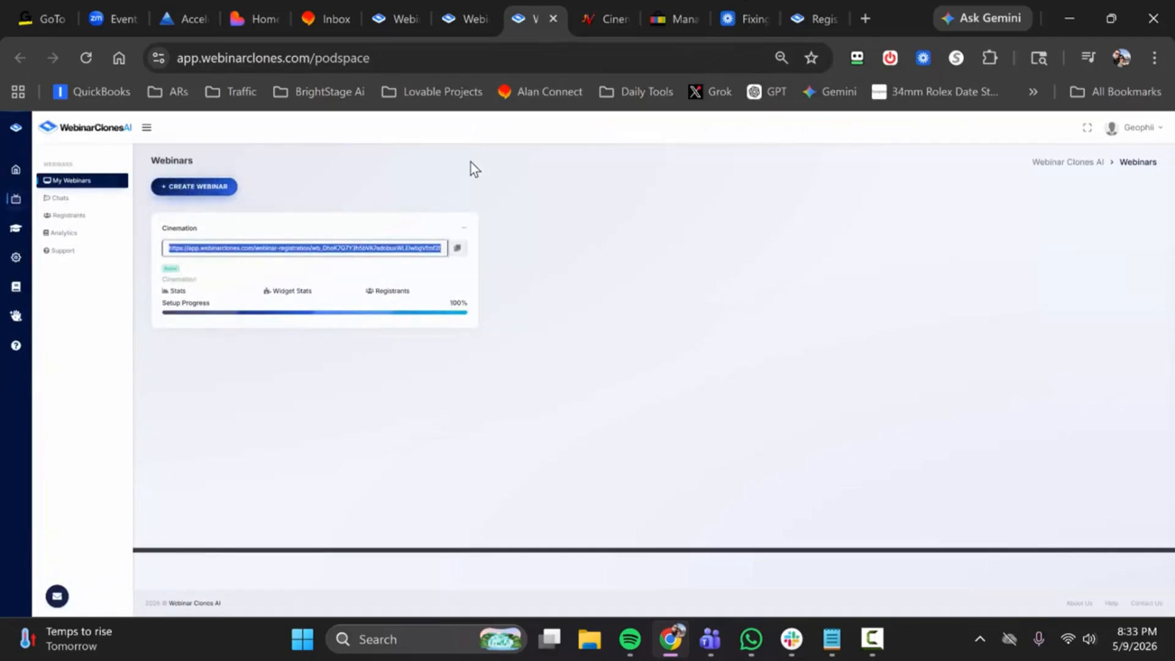
# Step: Open the Cinemation webinar for editing and expand its Webinar Video/Audio Source settings
pyautogui.click(178, 235)
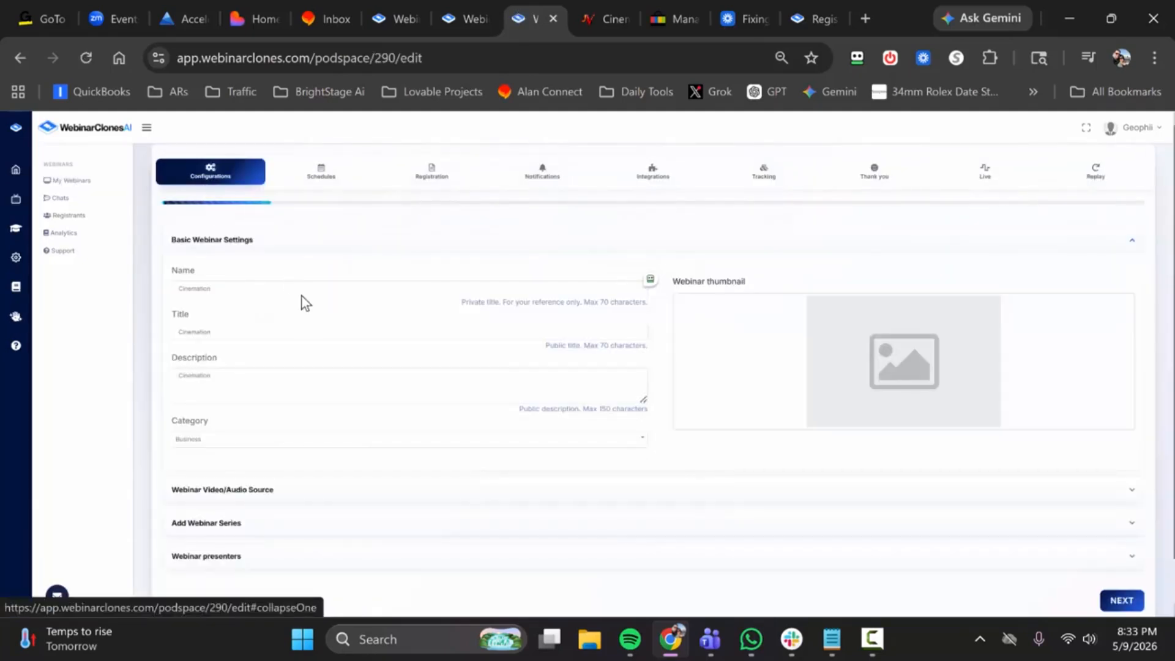
pyautogui.scroll(-2, 290, 282)
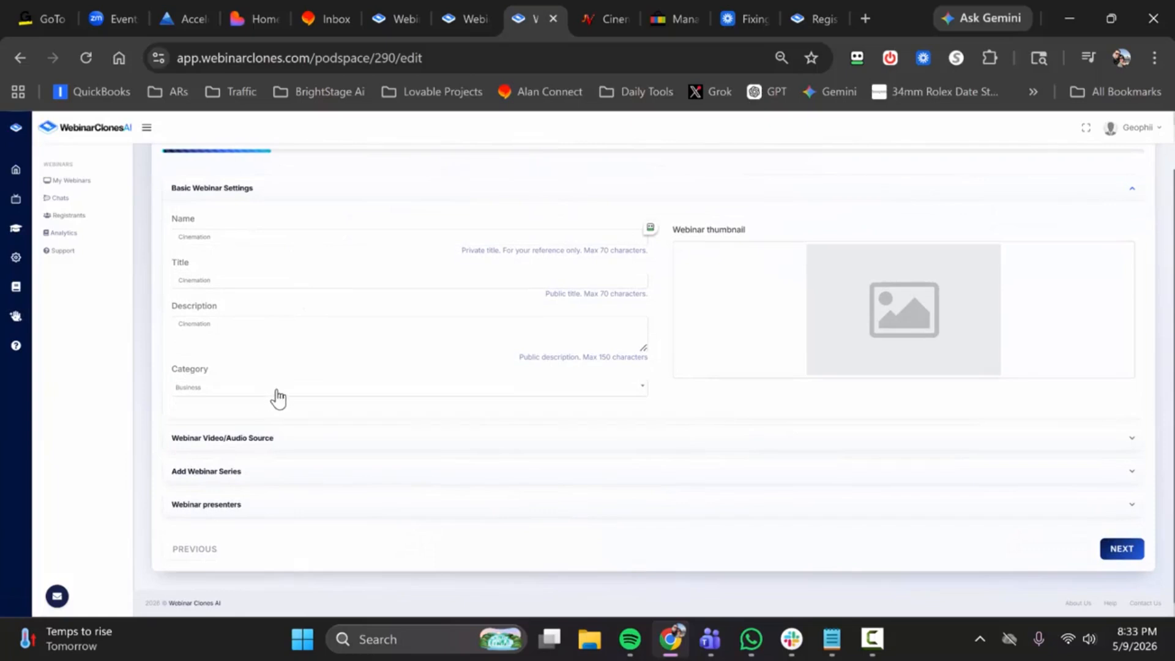
pyautogui.click(346, 415)
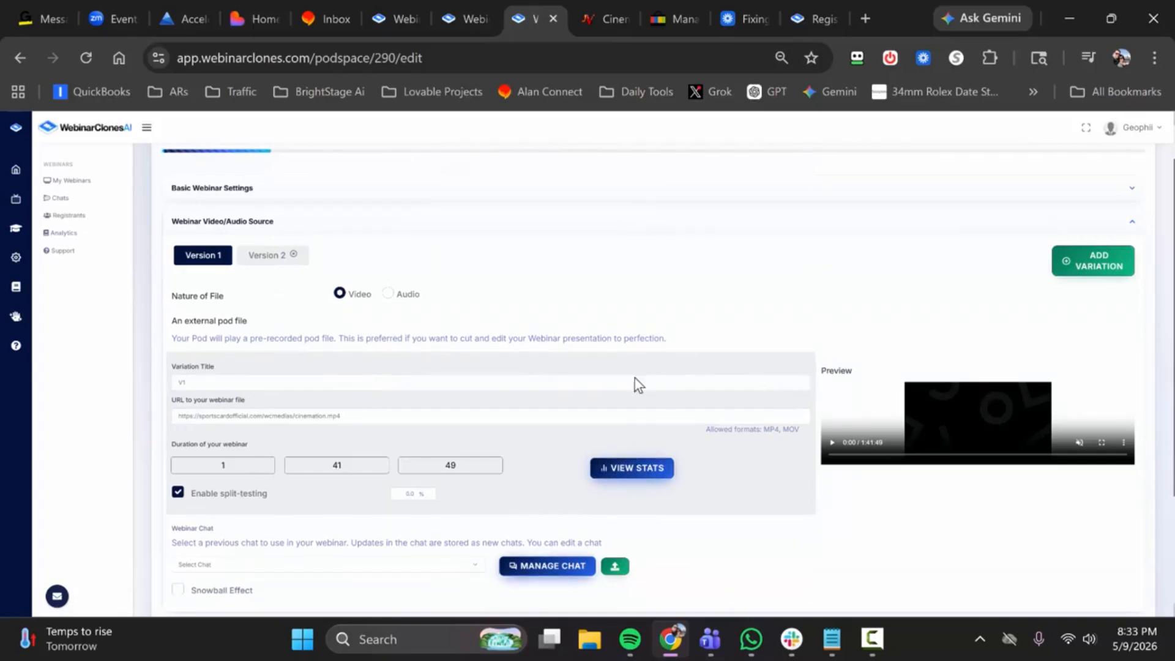
# Step: Upload DEFAULT_POD_CHAT.csv as the webinar chat for Version 1 of the Cinemation webinar
pyautogui.scroll(-2, 368, 302)
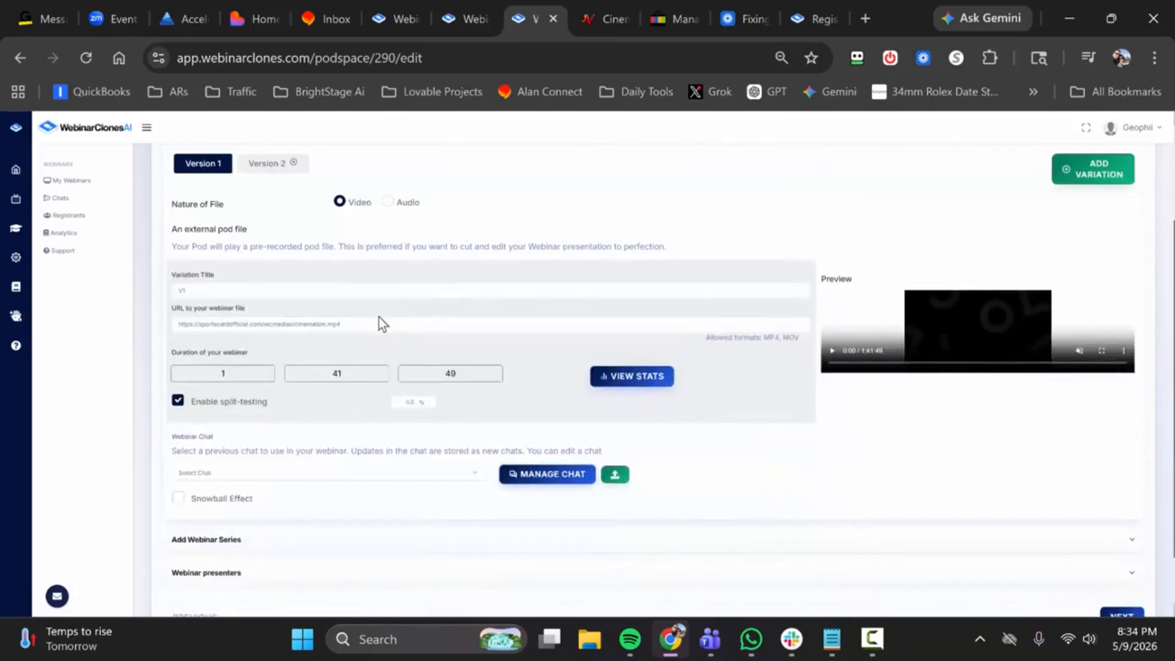
pyautogui.scroll(-1, 380, 317)
pyautogui.click(295, 404)
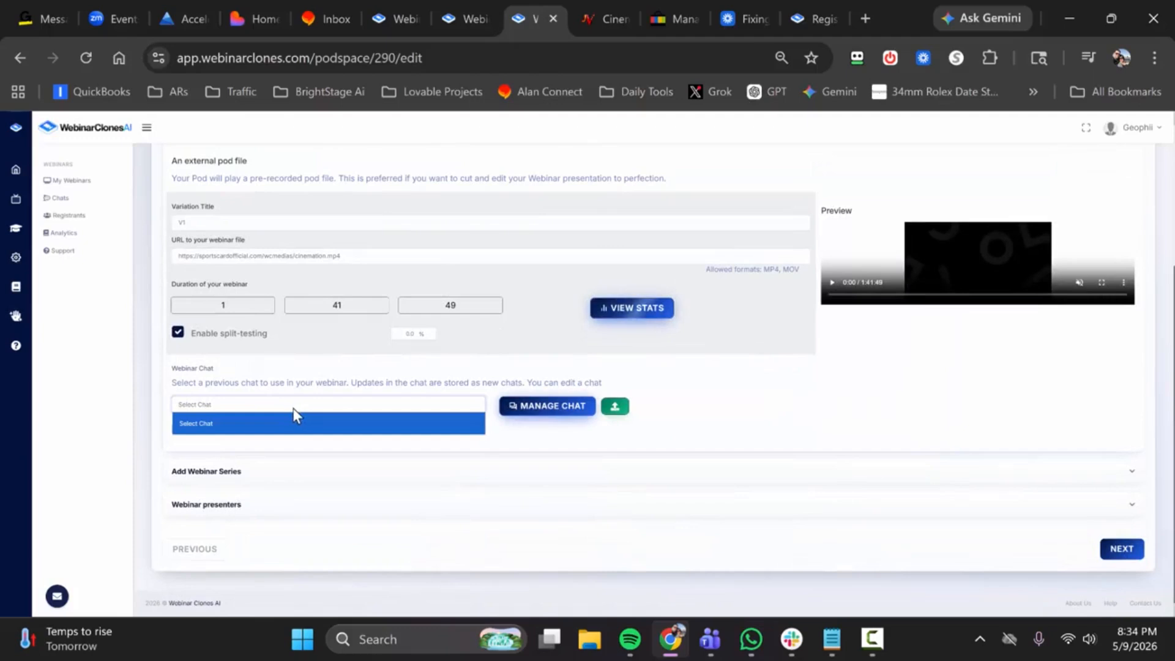
pyautogui.click(616, 406)
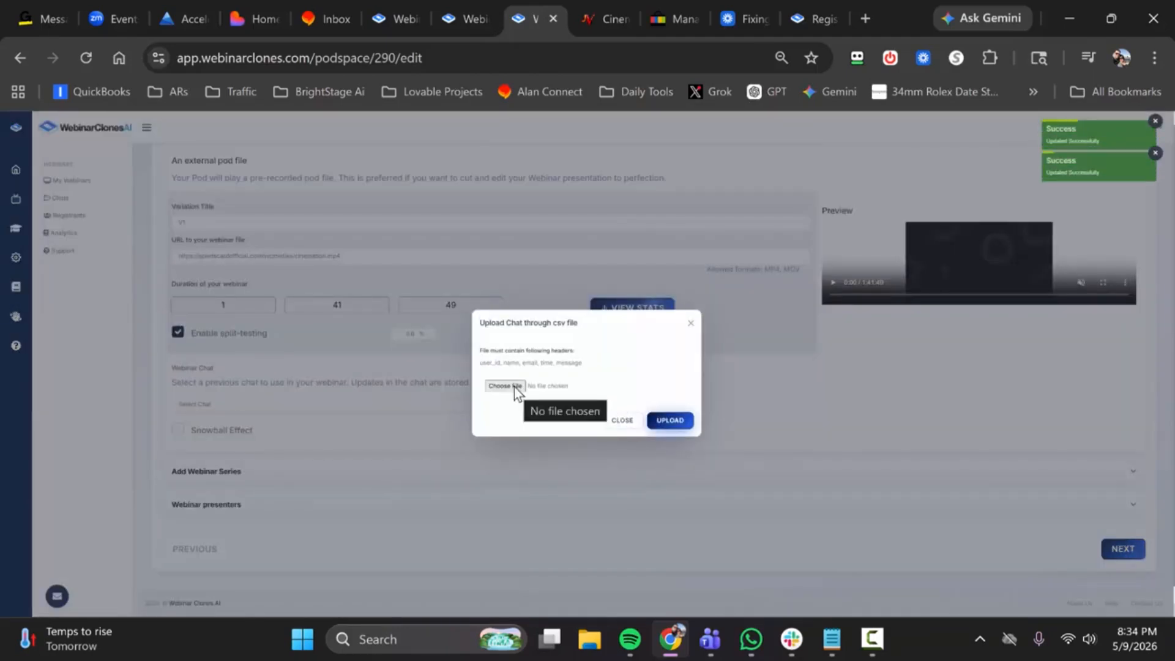
pyautogui.click(514, 387)
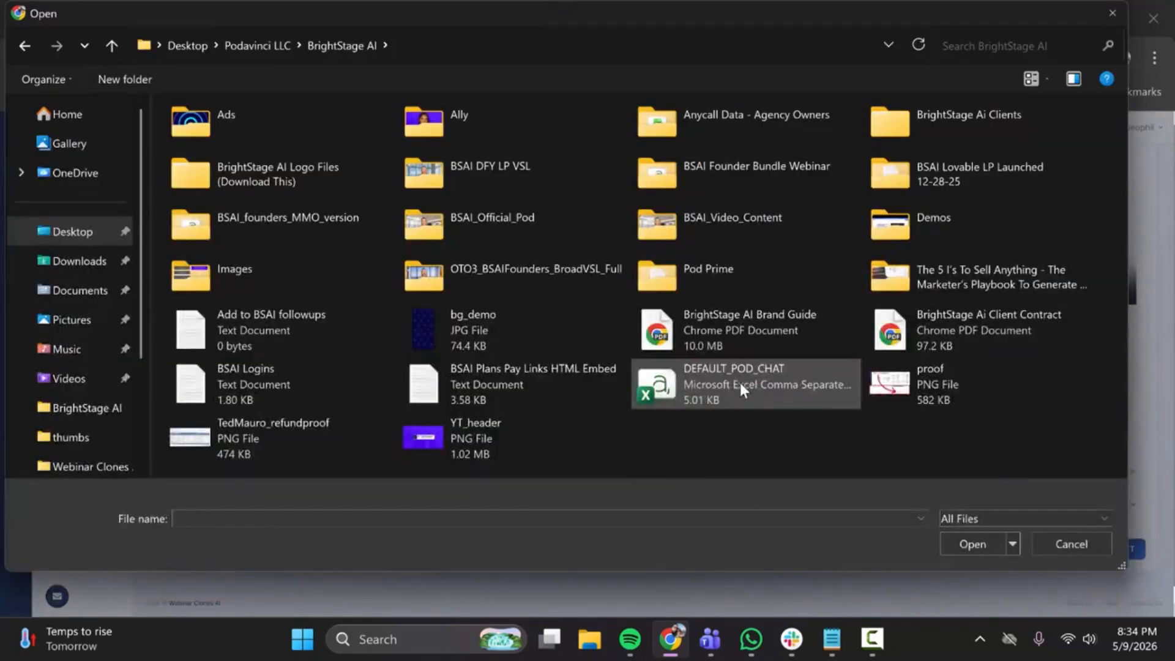
pyautogui.doubleClick(733, 373)
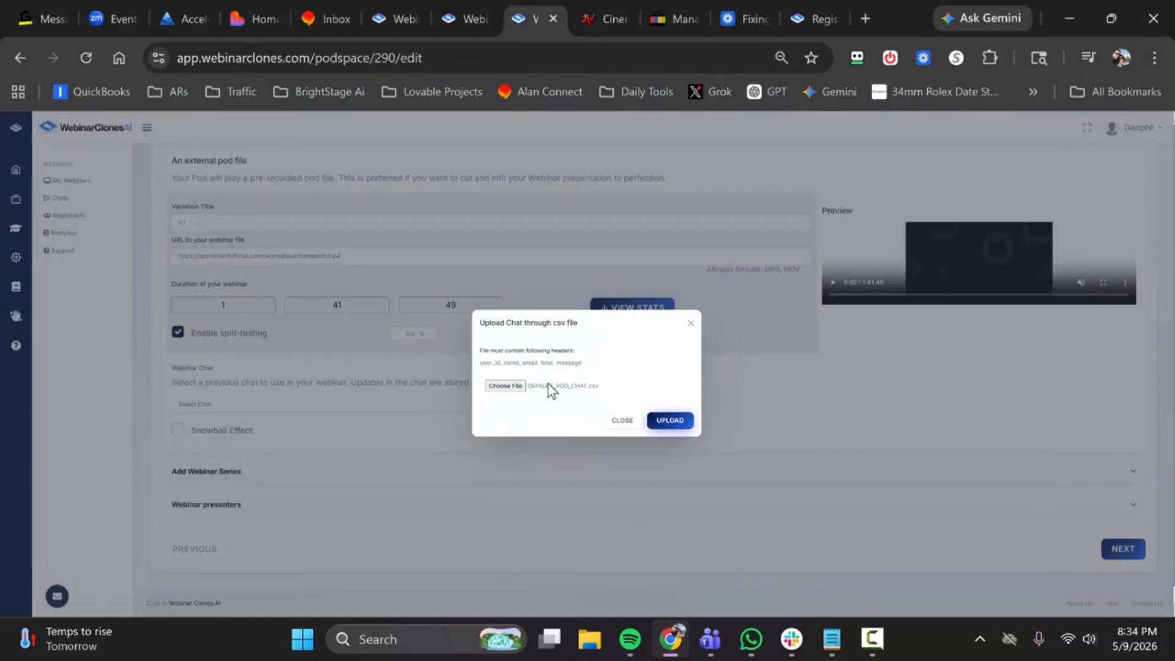
pyautogui.click(667, 420)
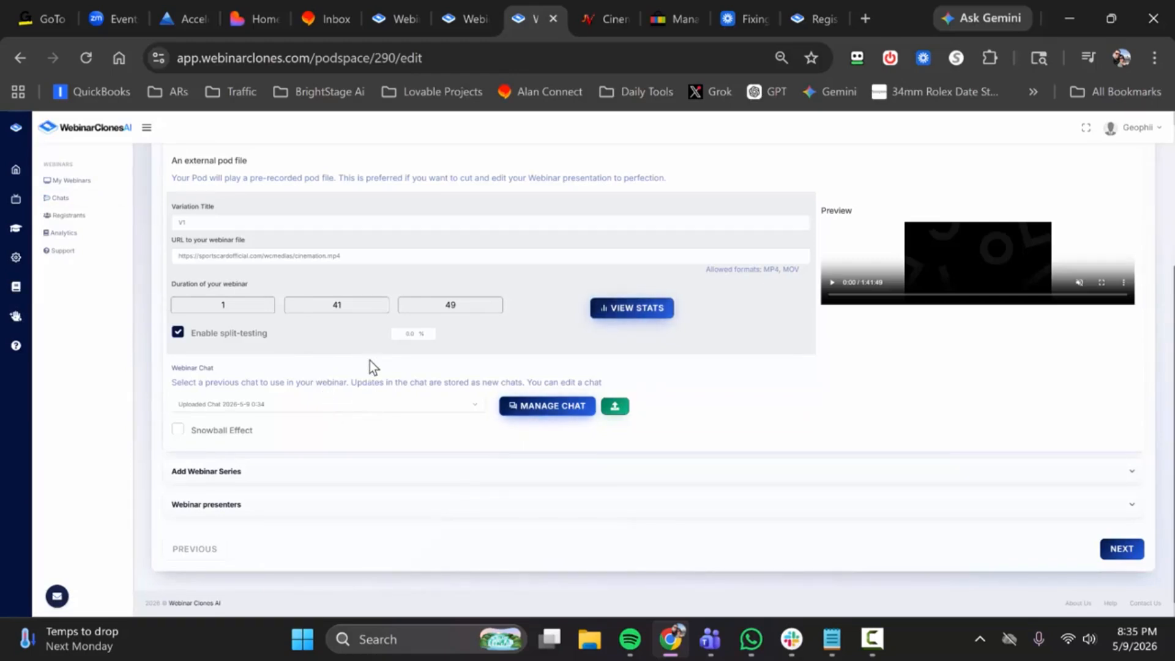
# Step: Expand the Add Webinar Series section and examine its form, including how the fields differ between the Video and Audio file types
pyautogui.click(408, 474)
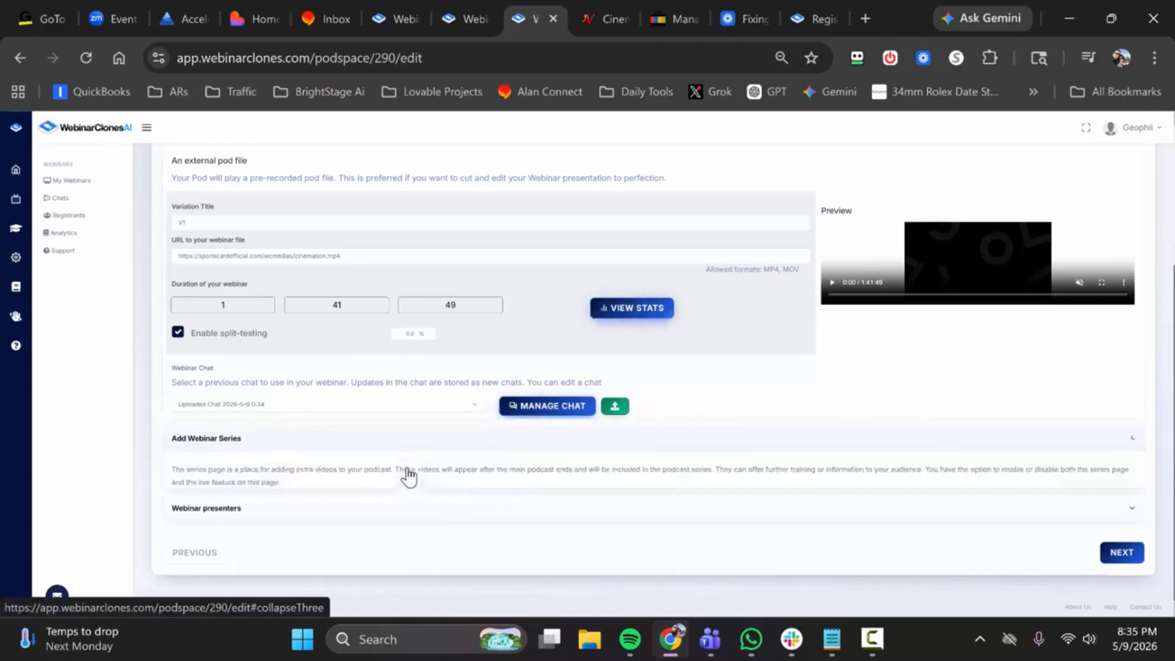
pyautogui.scroll(-5, 411, 441)
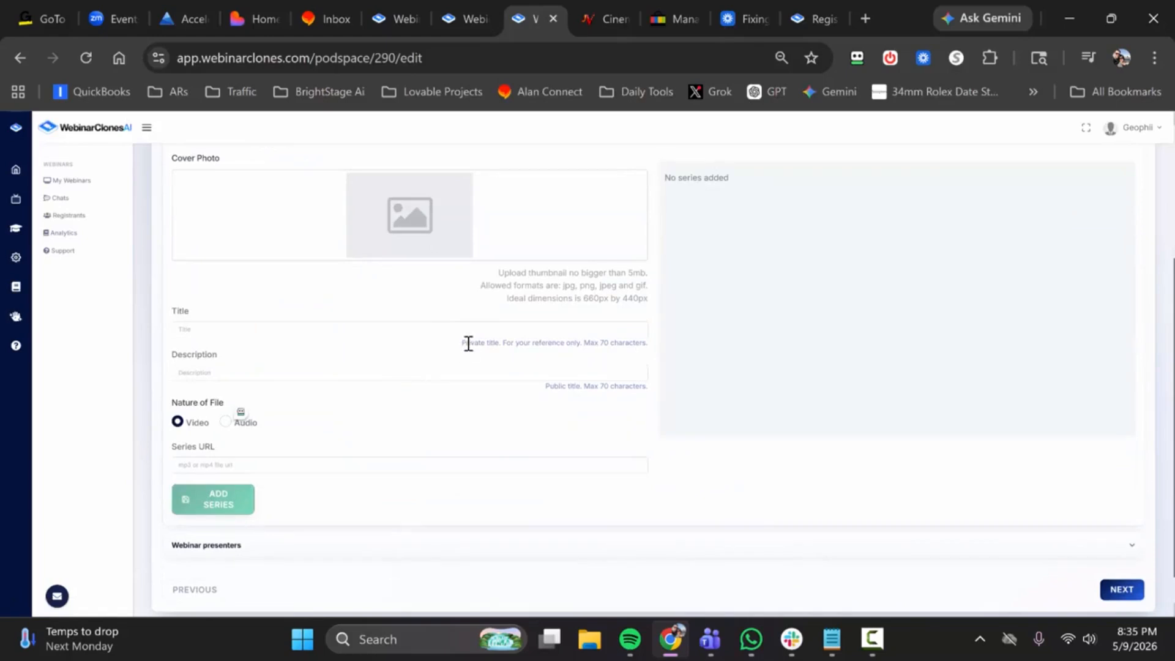
pyautogui.scroll(2, 467, 349)
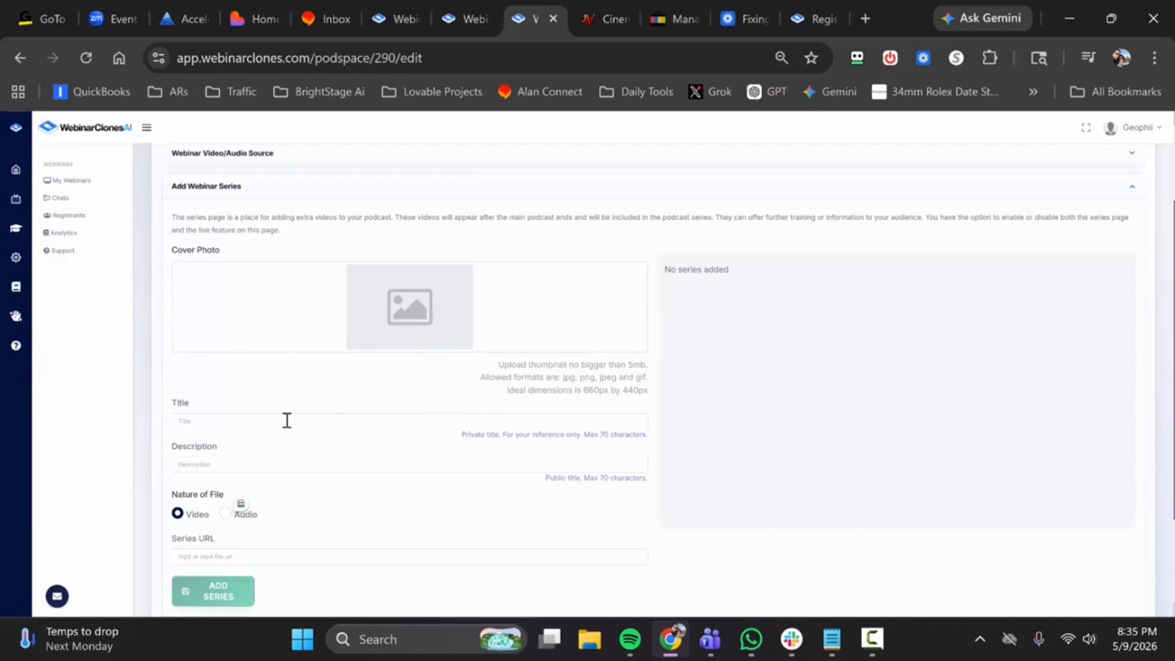
pyautogui.scroll(-2, 288, 423)
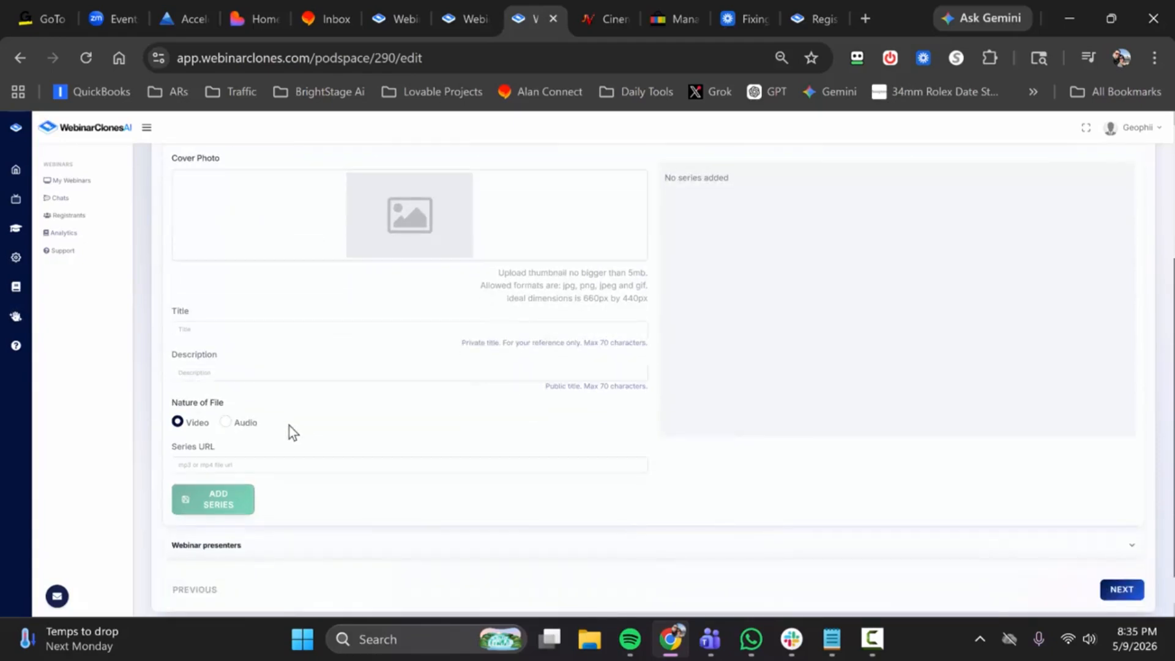
pyautogui.click(233, 424)
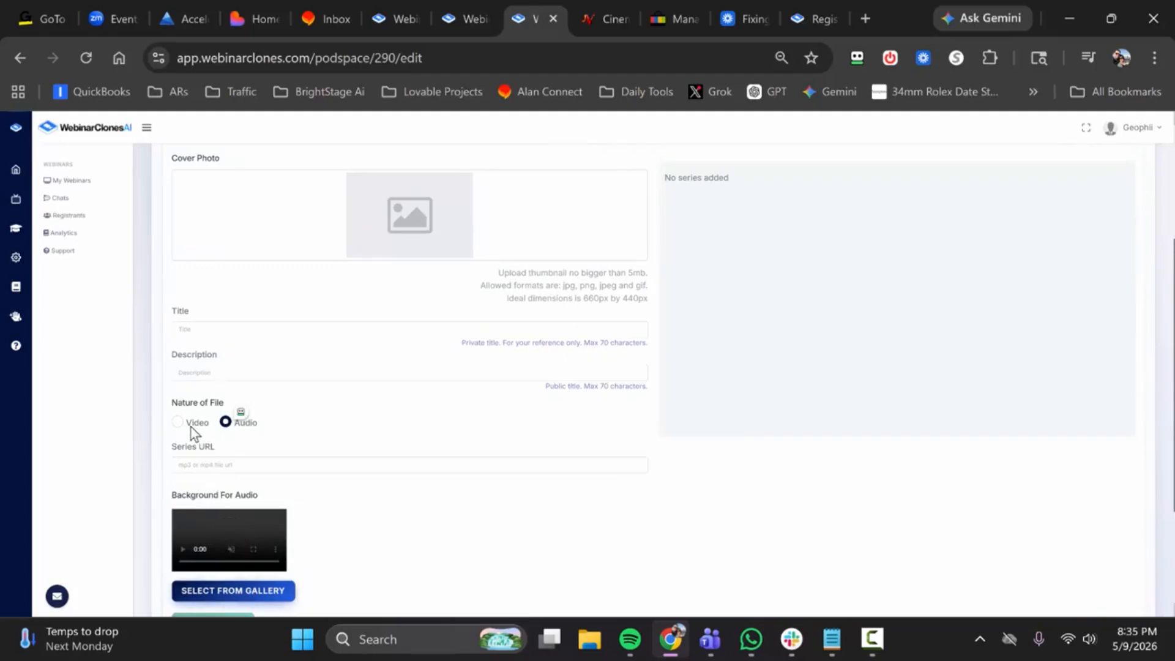
pyautogui.click(192, 422)
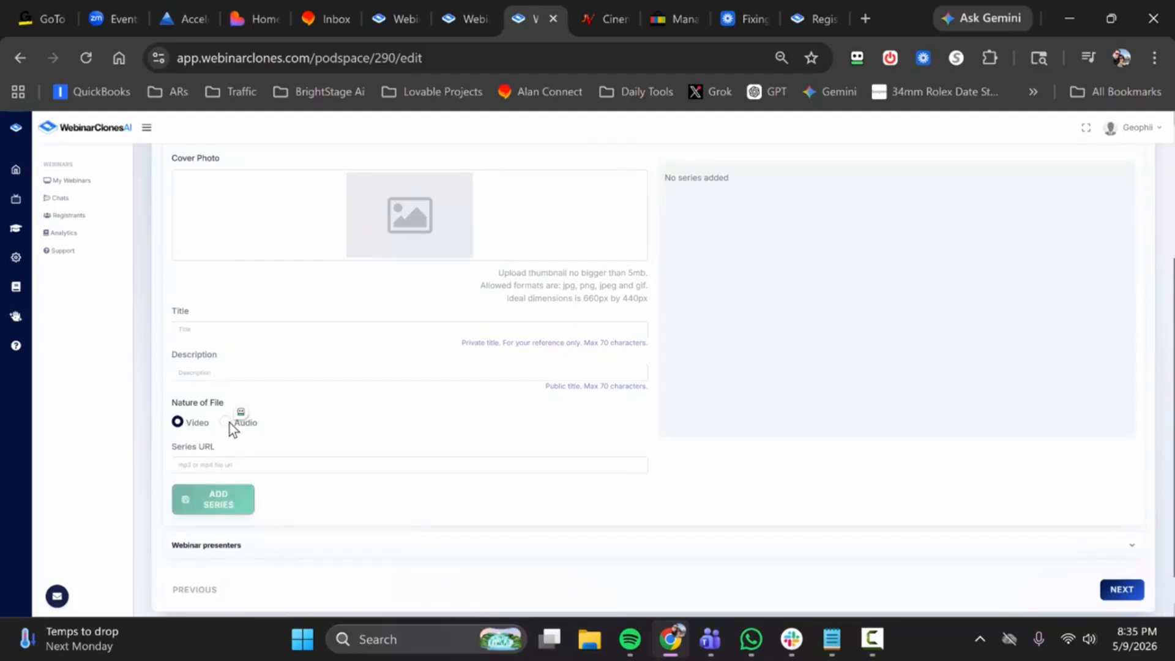
pyautogui.scroll(2, 422, 401)
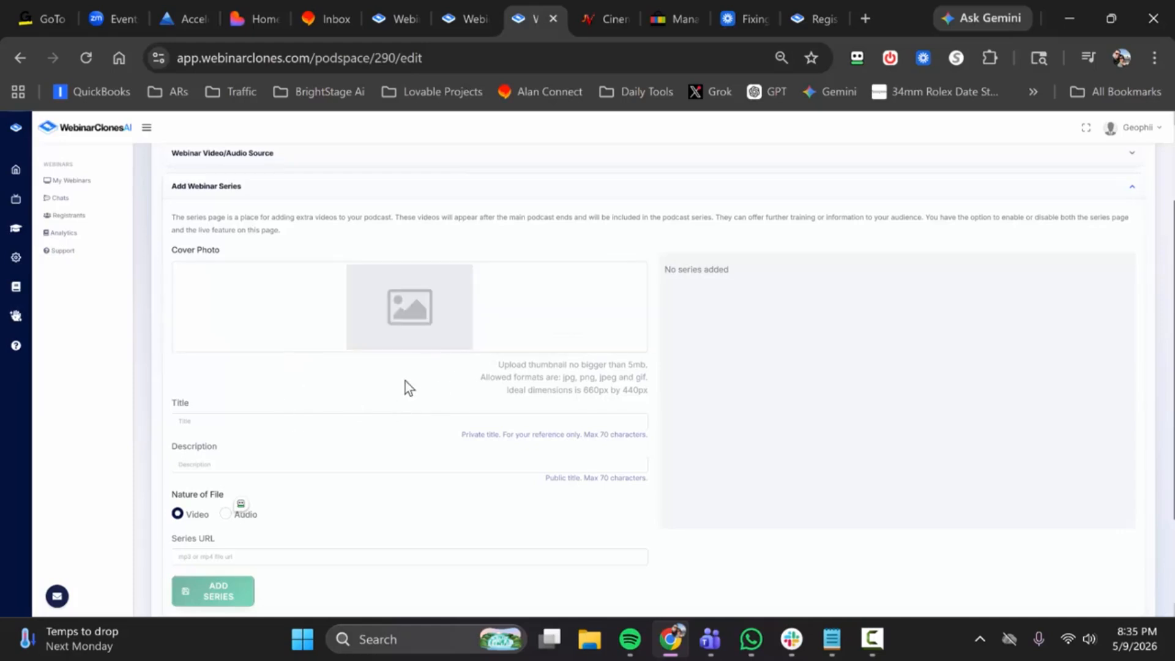
pyautogui.scroll(-1, 645, 313)
pyautogui.scroll(1, 717, 286)
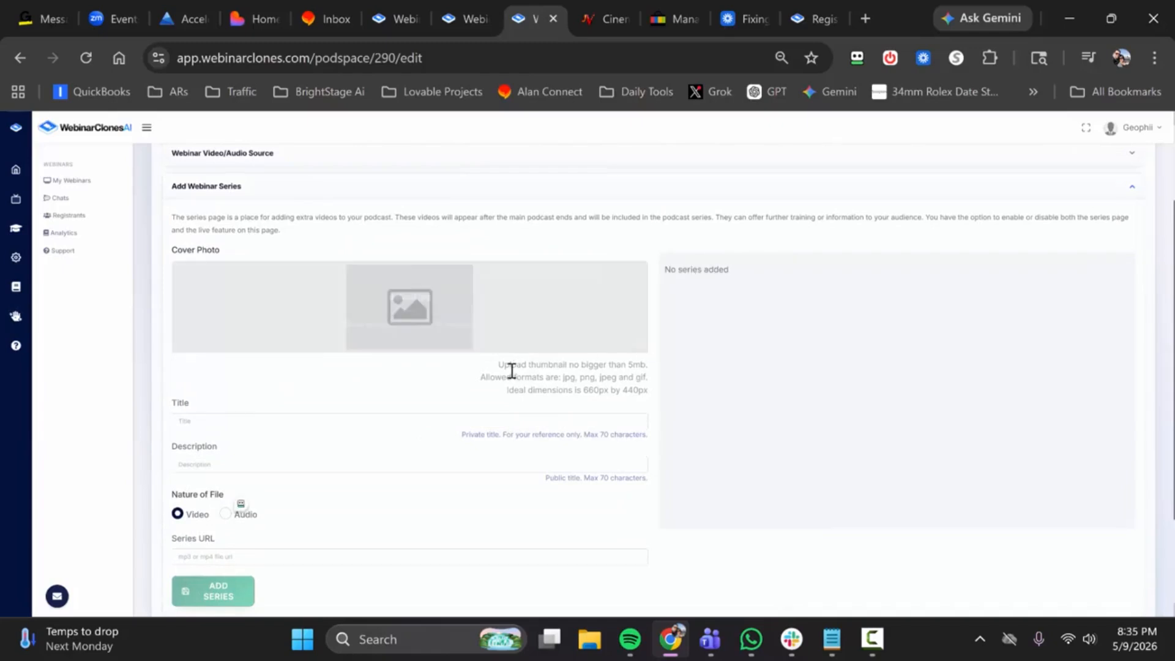
pyautogui.scroll(-2, 241, 509)
# Step: Set the series file type to Audio and choose the blue concentric-circles background from the gallery's System library
pyautogui.click(227, 422)
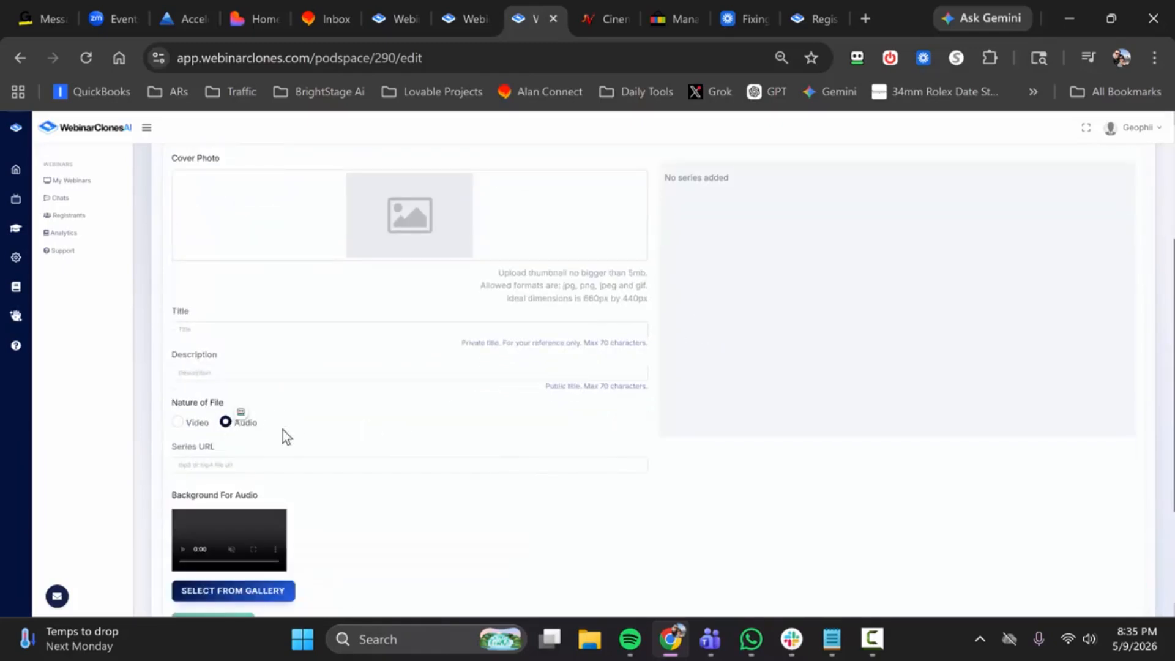
pyautogui.scroll(-2, 300, 489)
pyautogui.click(246, 501)
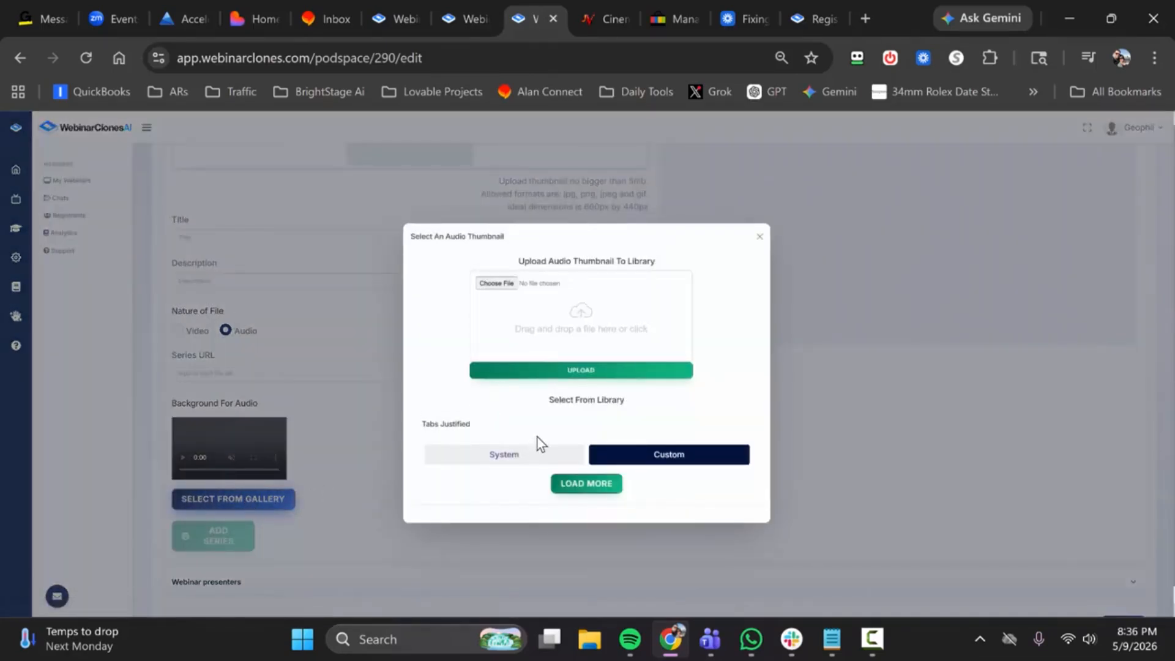
pyautogui.click(537, 452)
pyautogui.scroll(-3, 535, 418)
pyautogui.scroll(-1, 536, 426)
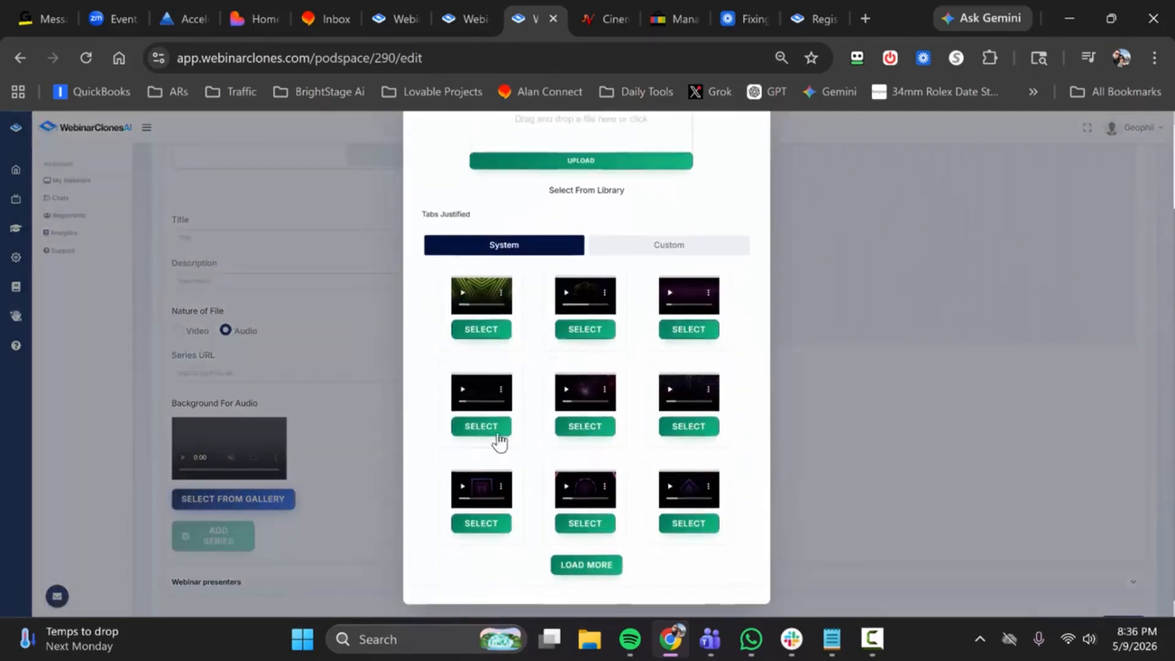
pyautogui.click(582, 563)
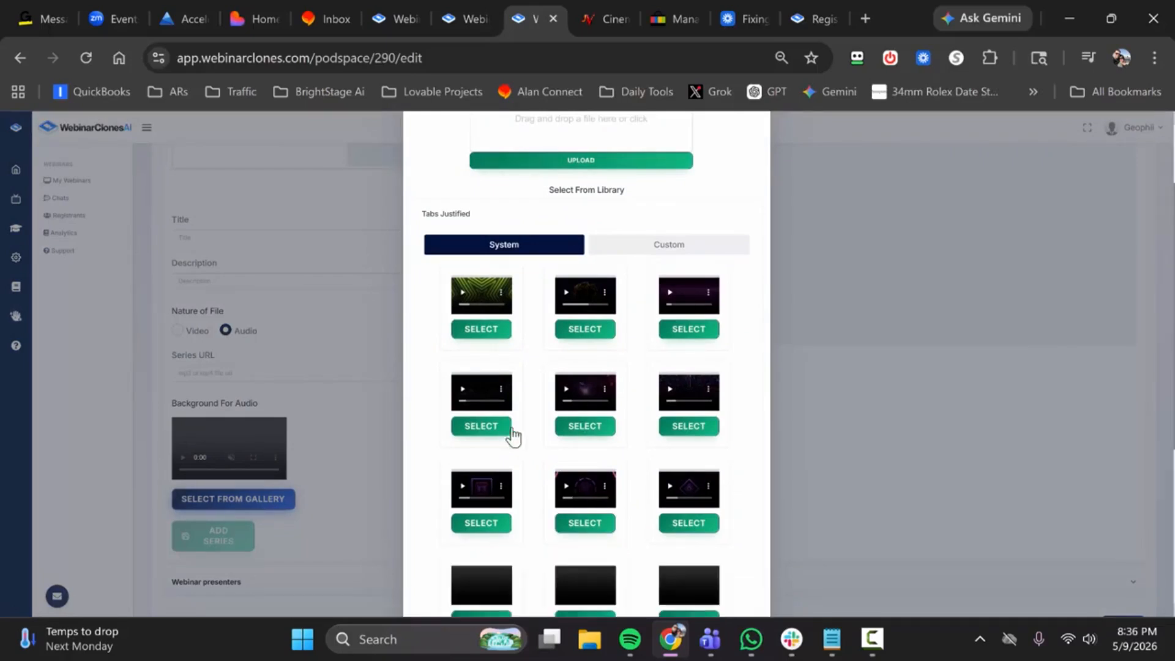
pyautogui.scroll(-2, 559, 446)
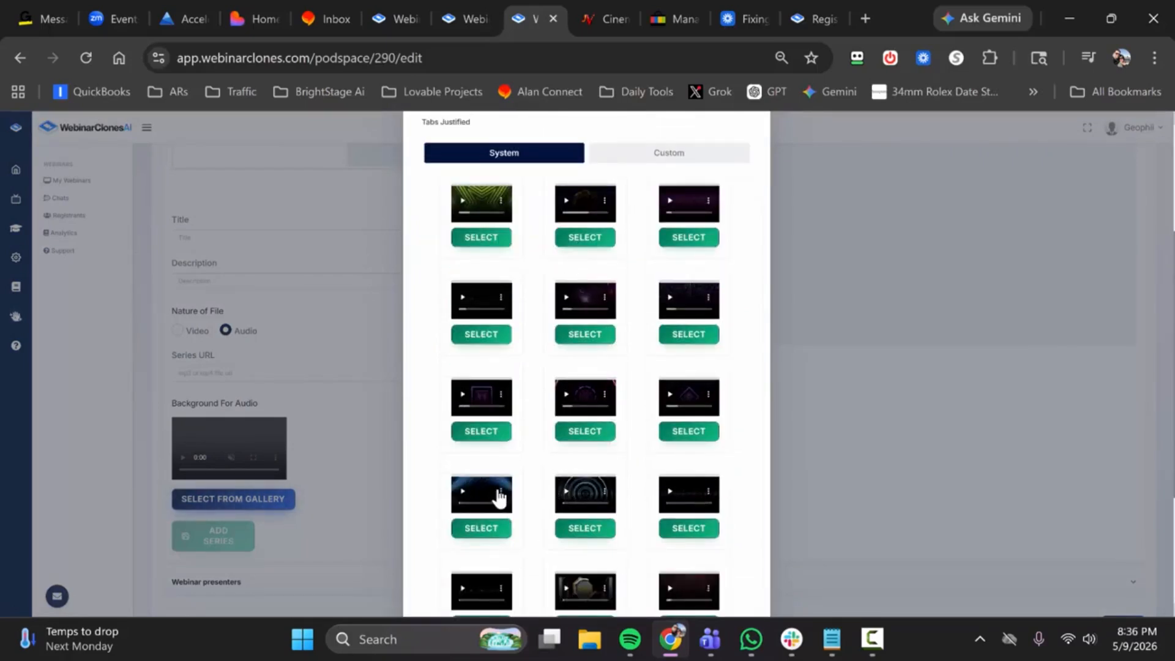
pyautogui.click(566, 493)
pyautogui.click(595, 532)
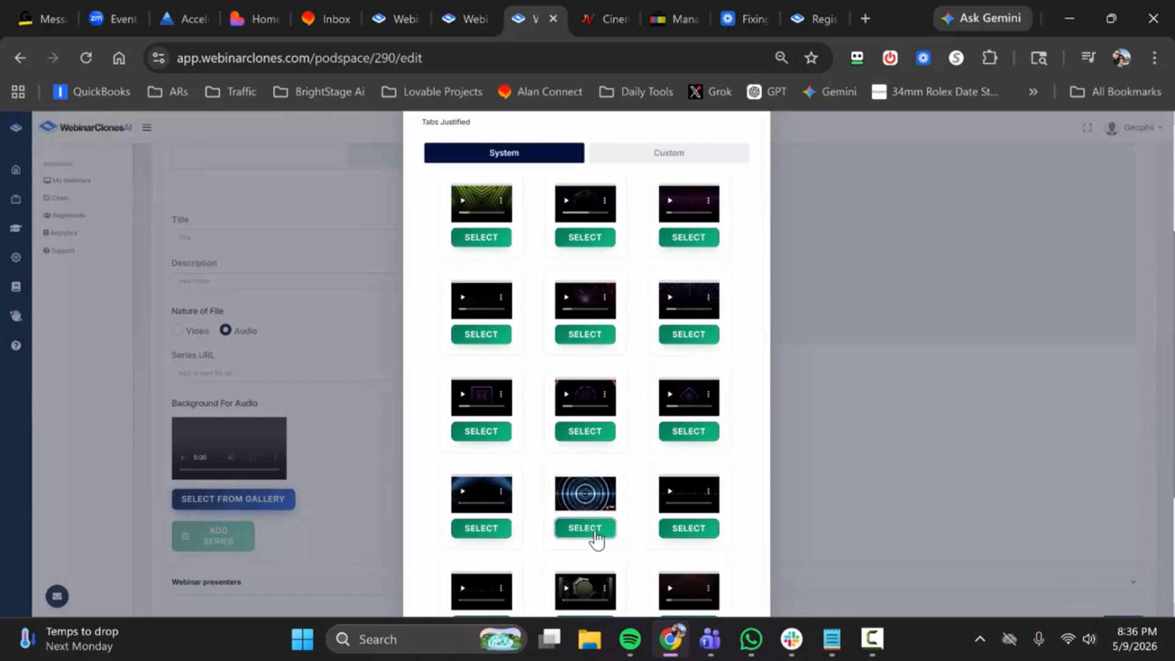
pyautogui.click(596, 533)
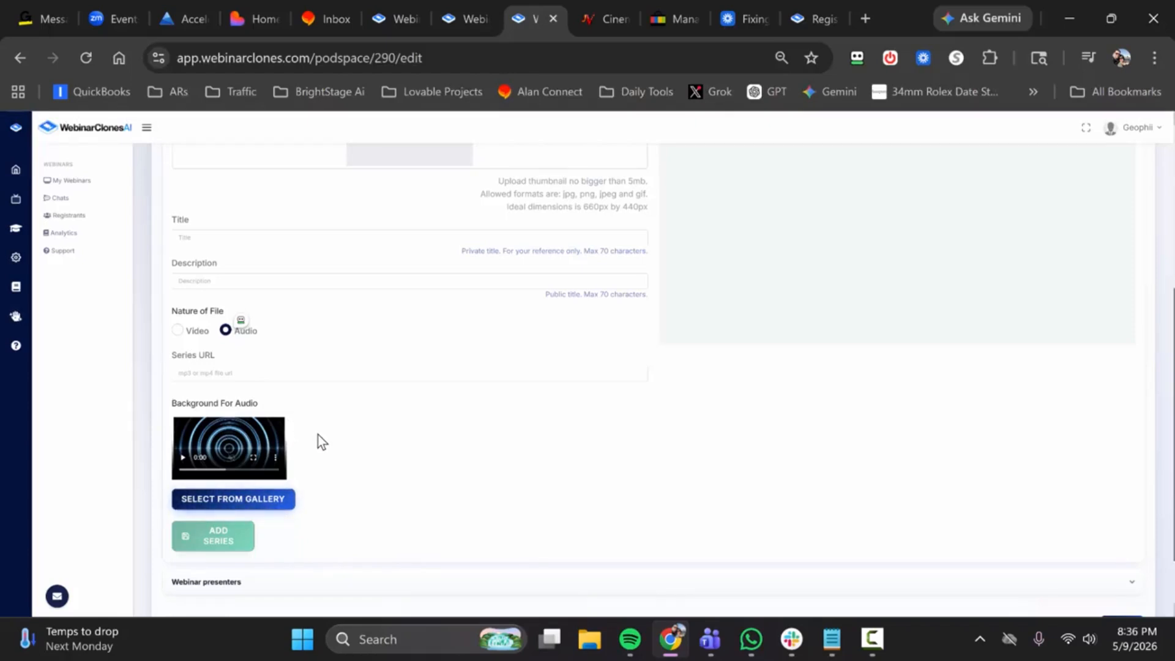
# Step: Expand the Webinar presenters section to check its form, and continue to the Schedules stage
pyautogui.scroll(-1, 314, 440)
pyautogui.scroll(1, 314, 446)
pyautogui.scroll(-2, 313, 446)
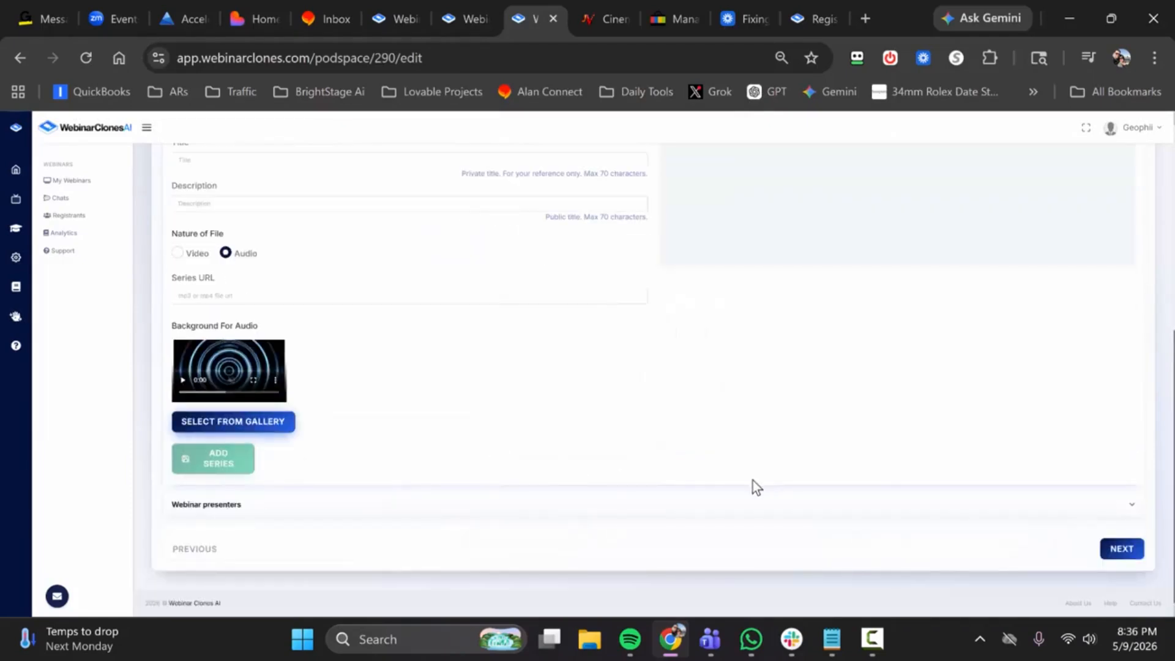
pyautogui.click(417, 504)
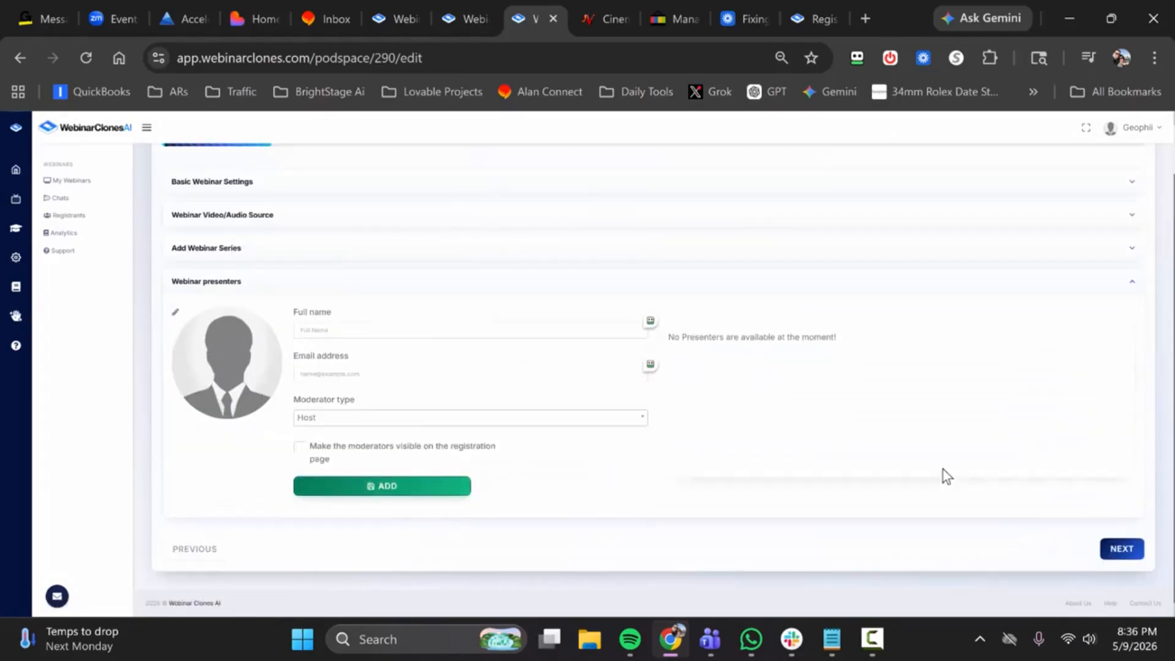
pyautogui.click(1114, 552)
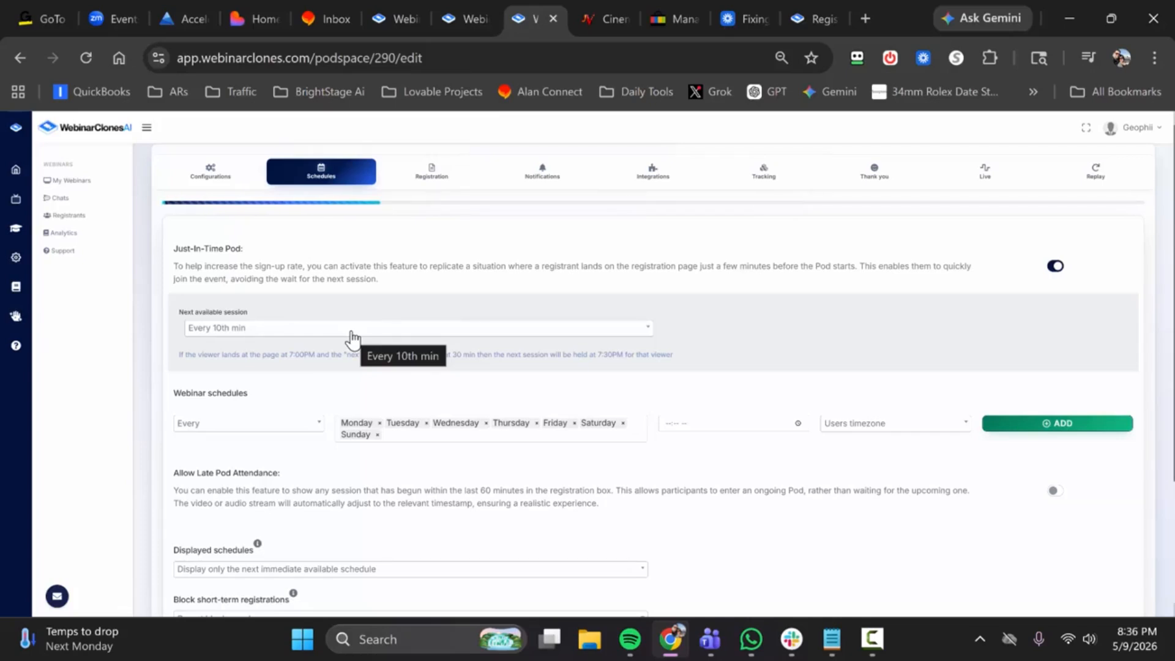
# Step: Try "Every 0th or 60th min" as the next available session, and set it back to "Every 10th min"
pyautogui.click(353, 336)
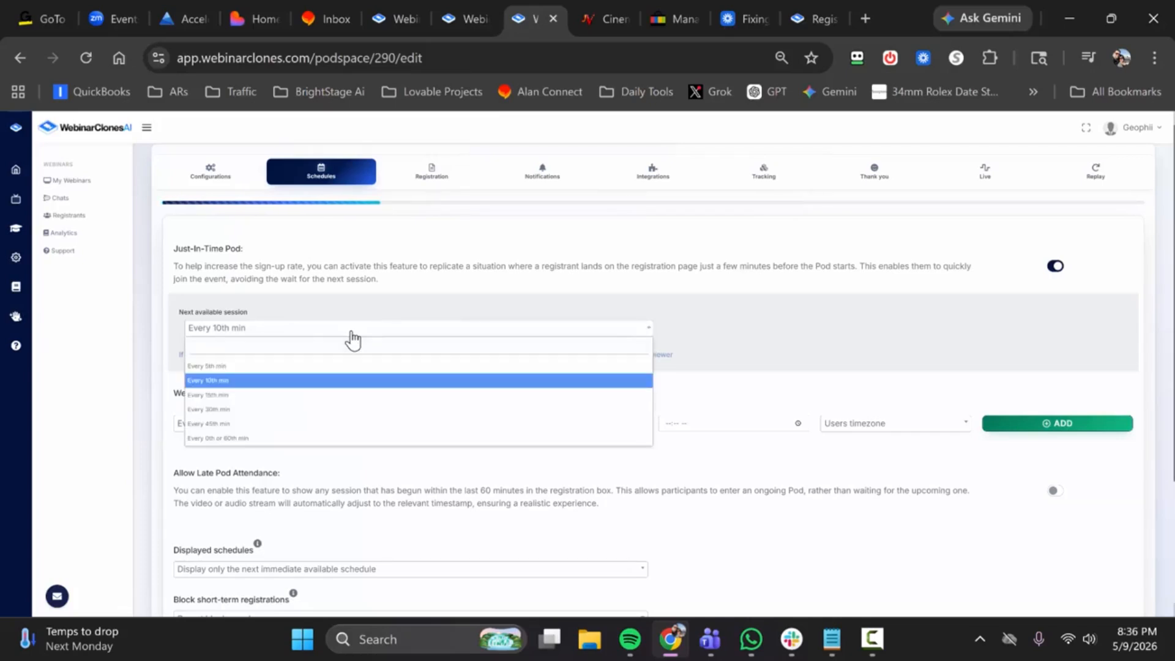
pyautogui.click(237, 439)
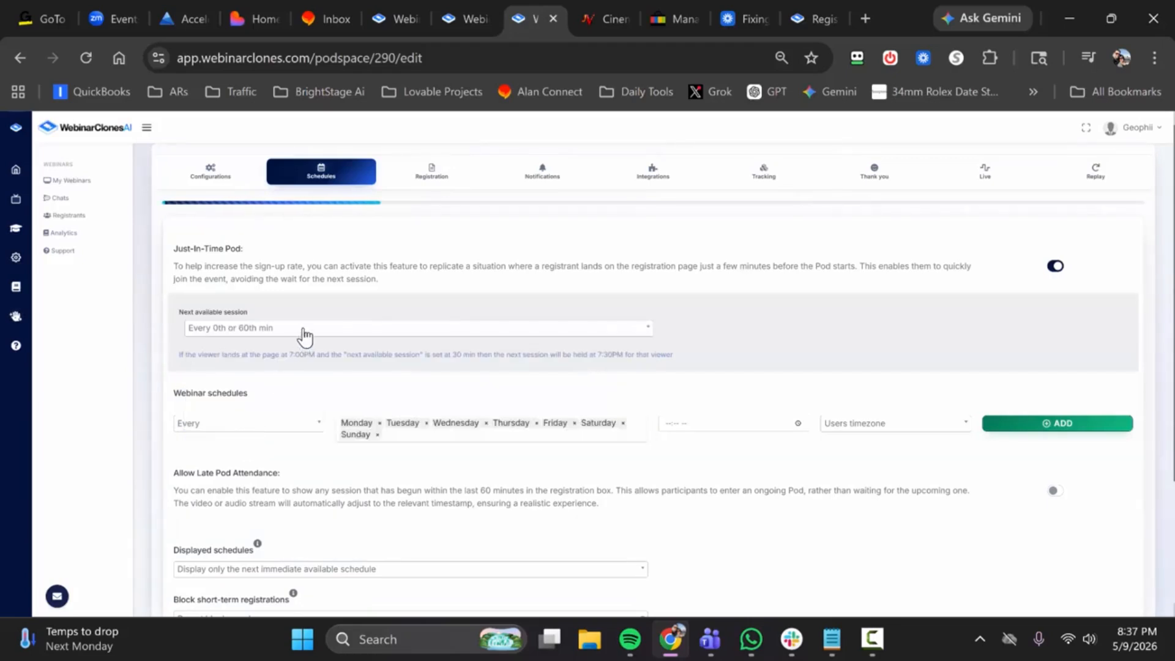
pyautogui.click(305, 334)
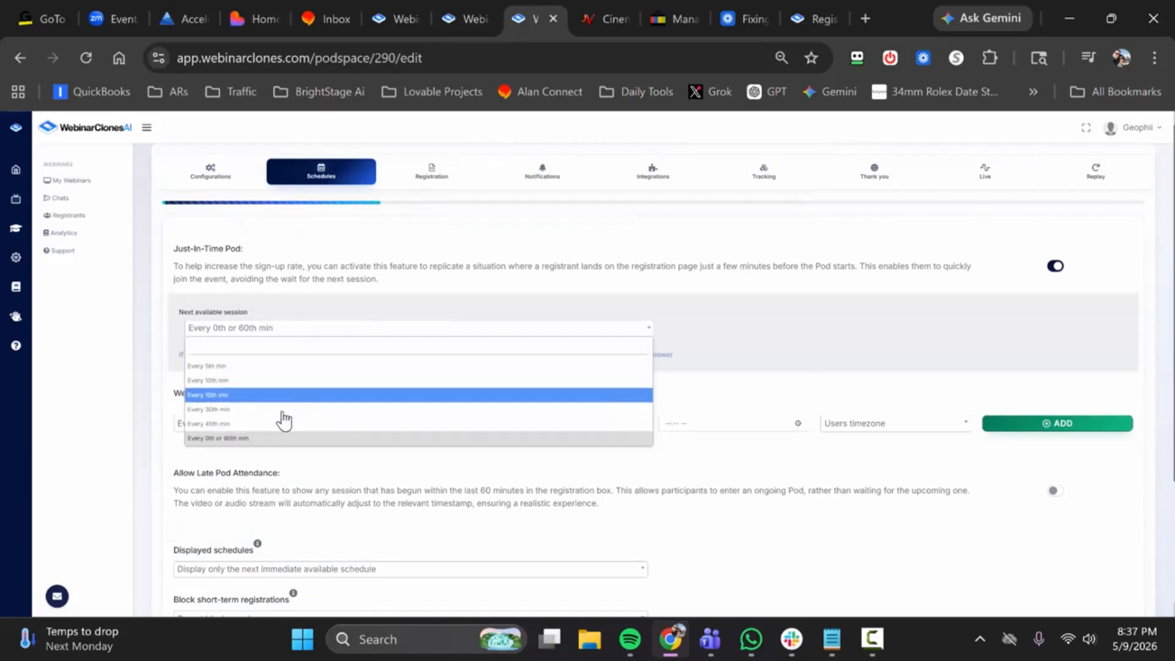
pyautogui.click(295, 381)
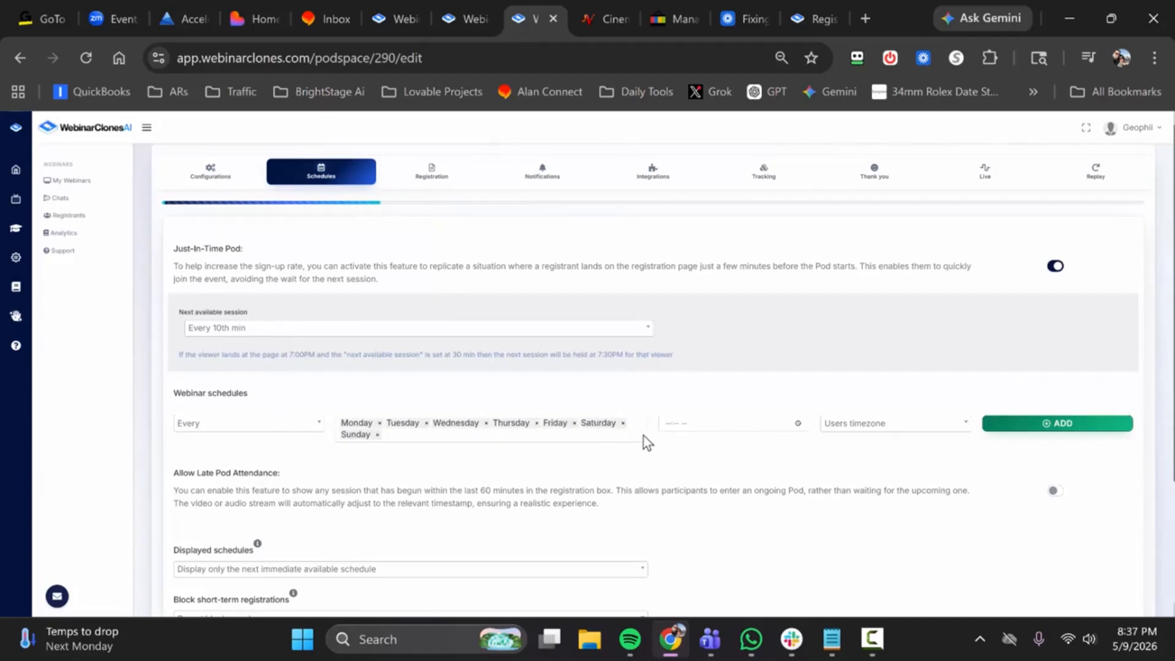
# Step: Check the Displayed schedules options without changing the selection, and continue to the Registration stage
pyautogui.scroll(-3, 612, 432)
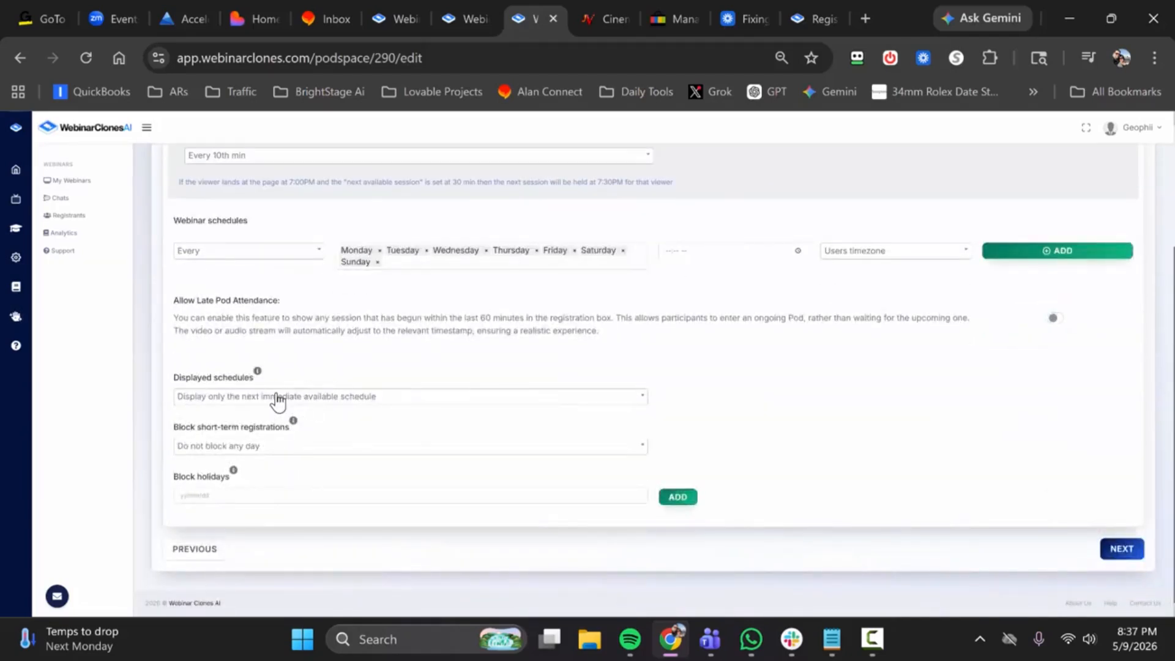
pyautogui.click(312, 406)
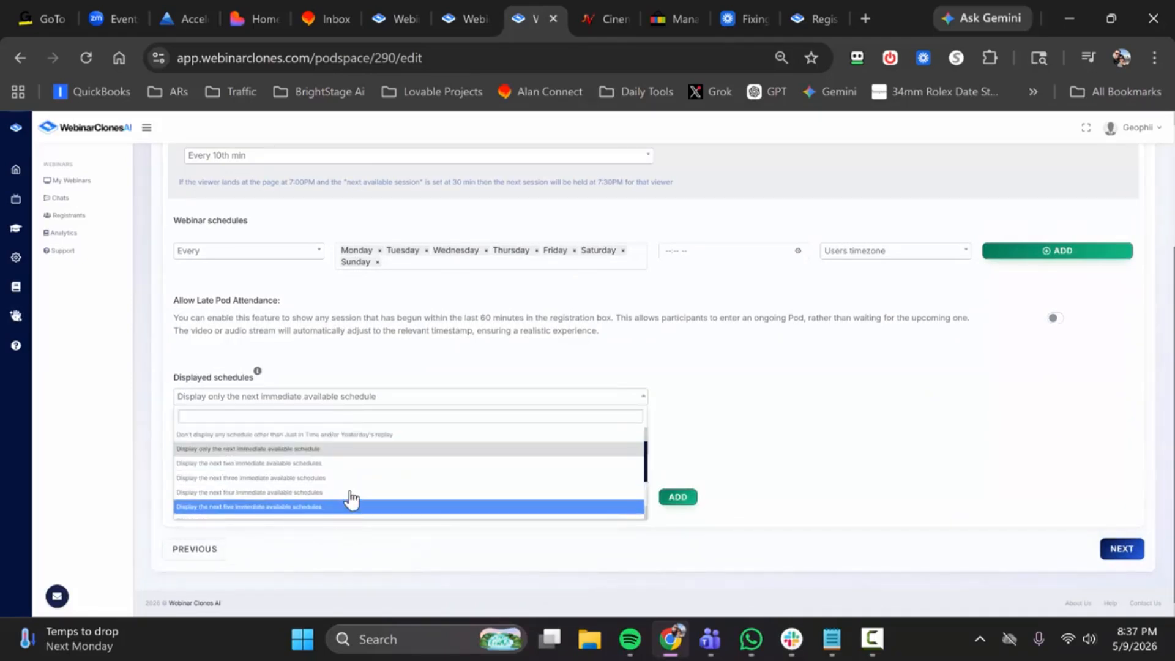
pyautogui.click(409, 381)
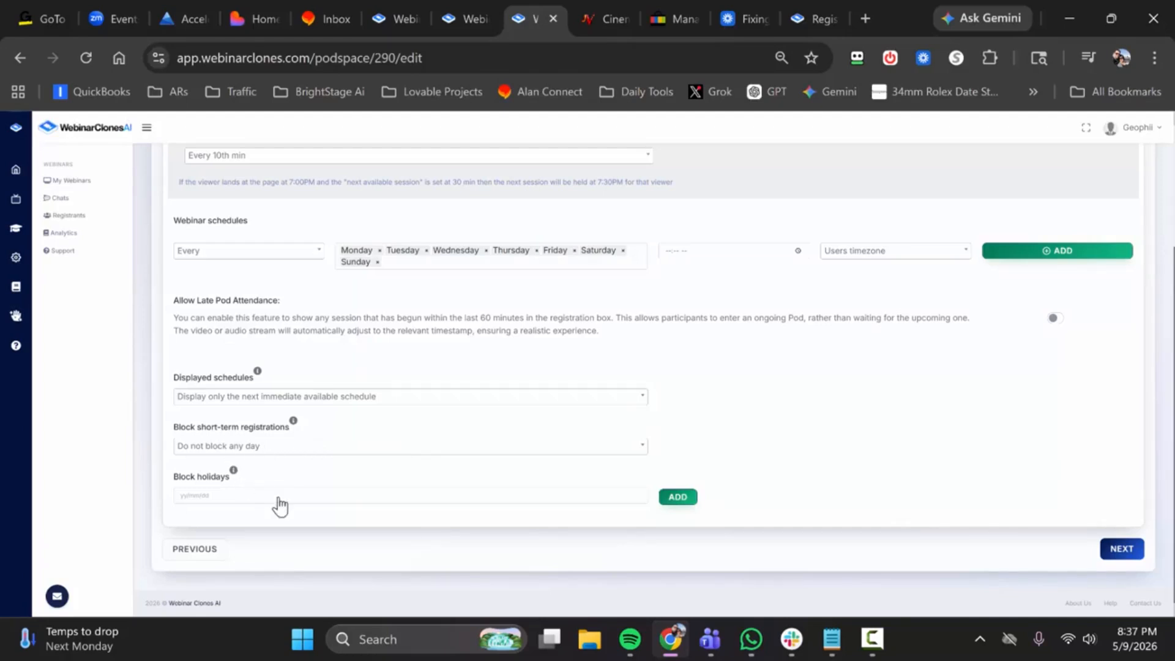
pyautogui.click(1115, 548)
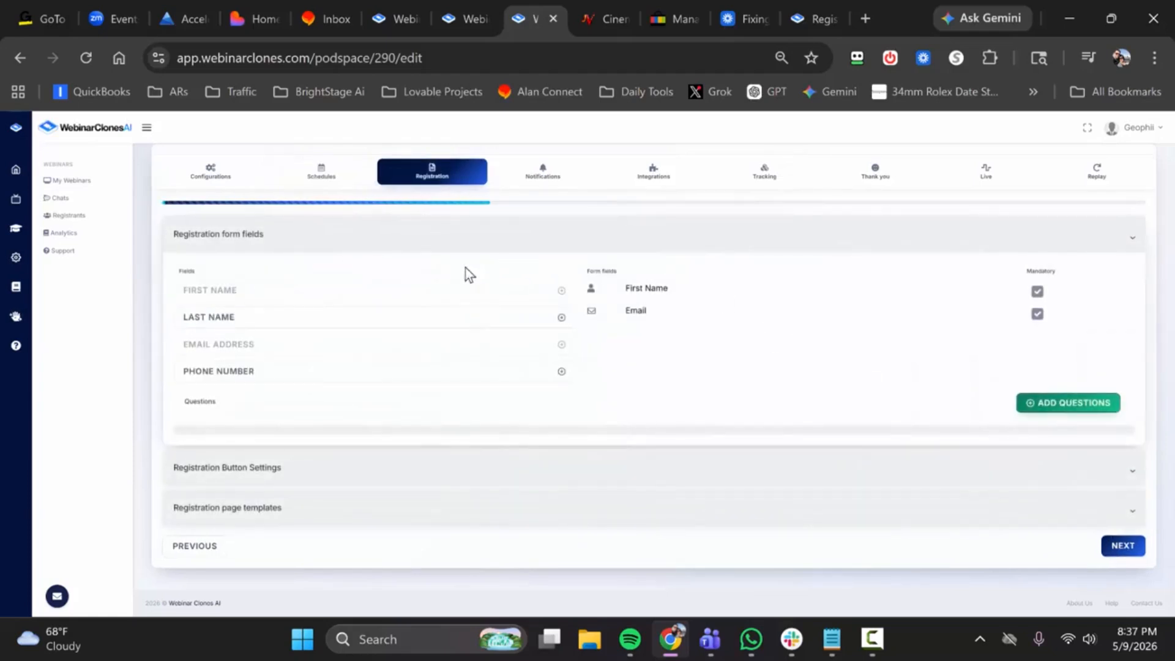
# Step: Try adding the Last Name and Phone Number fields to the registration form, and remove both again
pyautogui.click(561, 317)
pyautogui.click(561, 371)
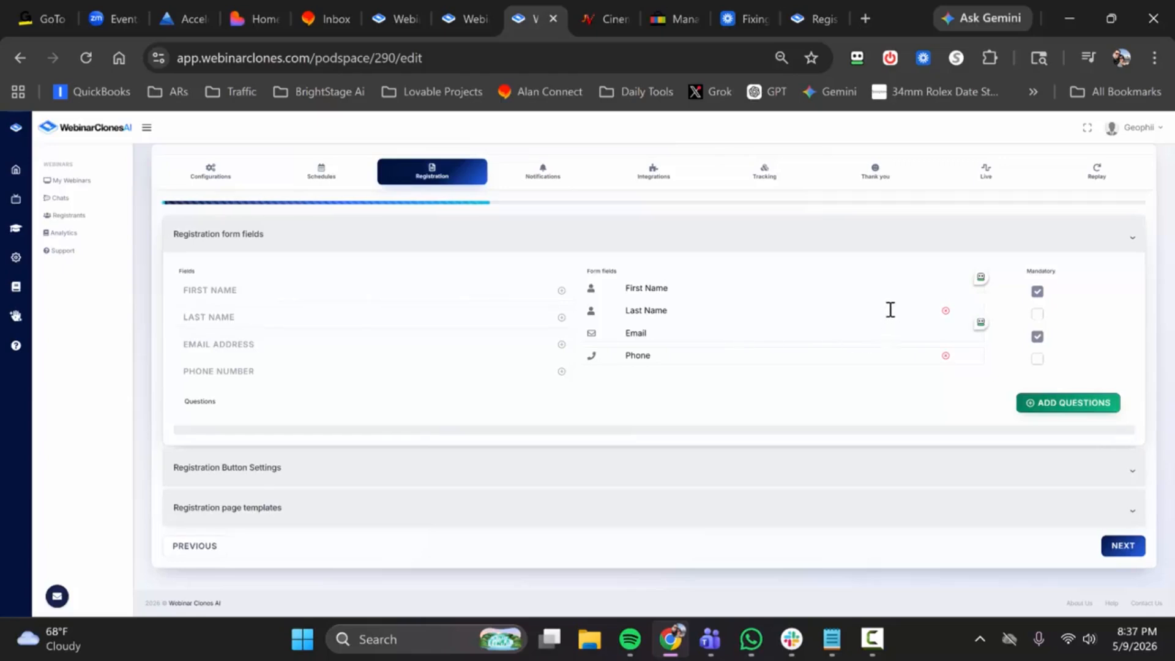
pyautogui.click(946, 311)
pyautogui.click(947, 333)
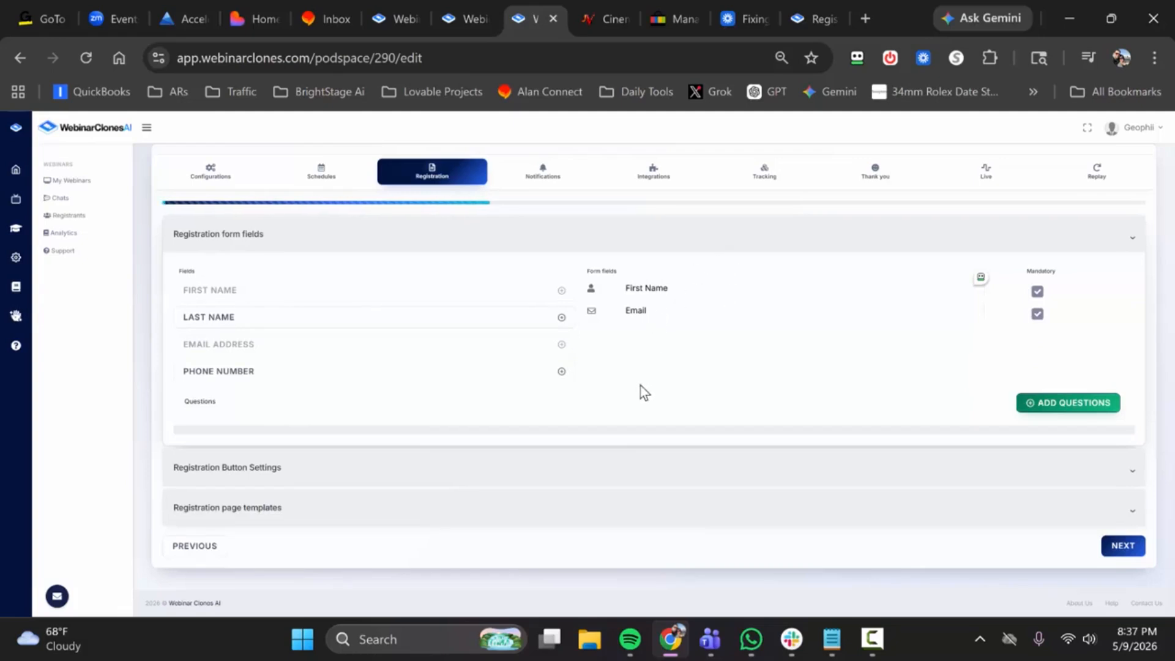
# Step: Expand Registration Button Settings and copy the embed code of the registration button variation
pyautogui.click(373, 470)
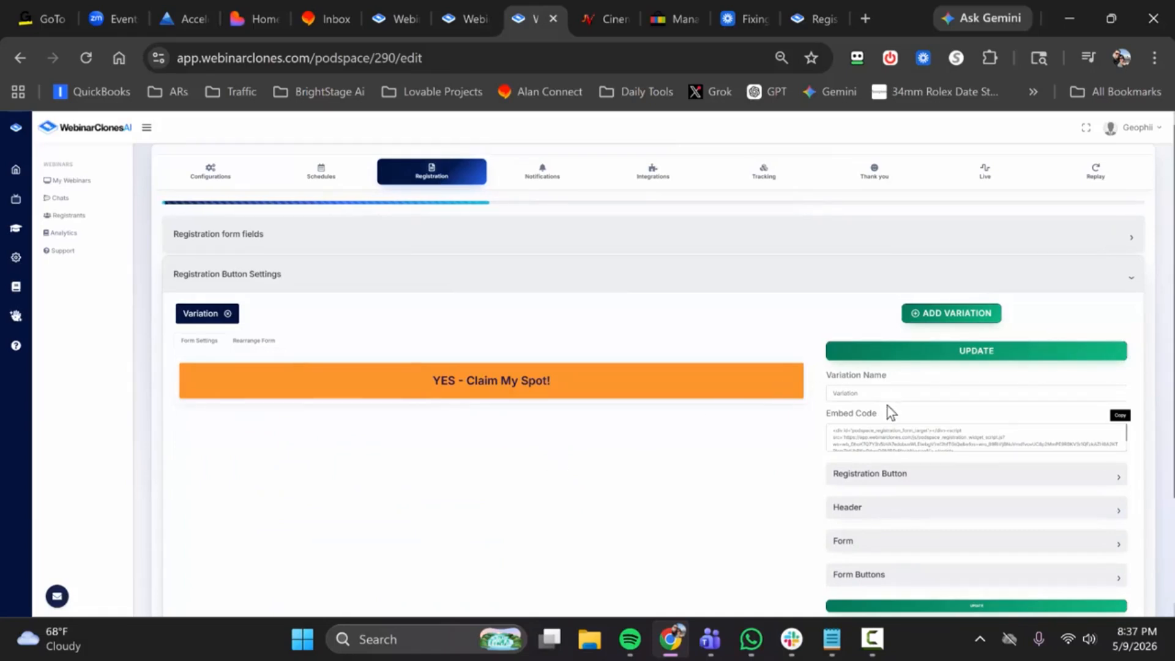
pyautogui.scroll(-1, 886, 417)
pyautogui.scroll(1, 890, 446)
pyautogui.click(1122, 418)
pyautogui.scroll(-3, 489, 439)
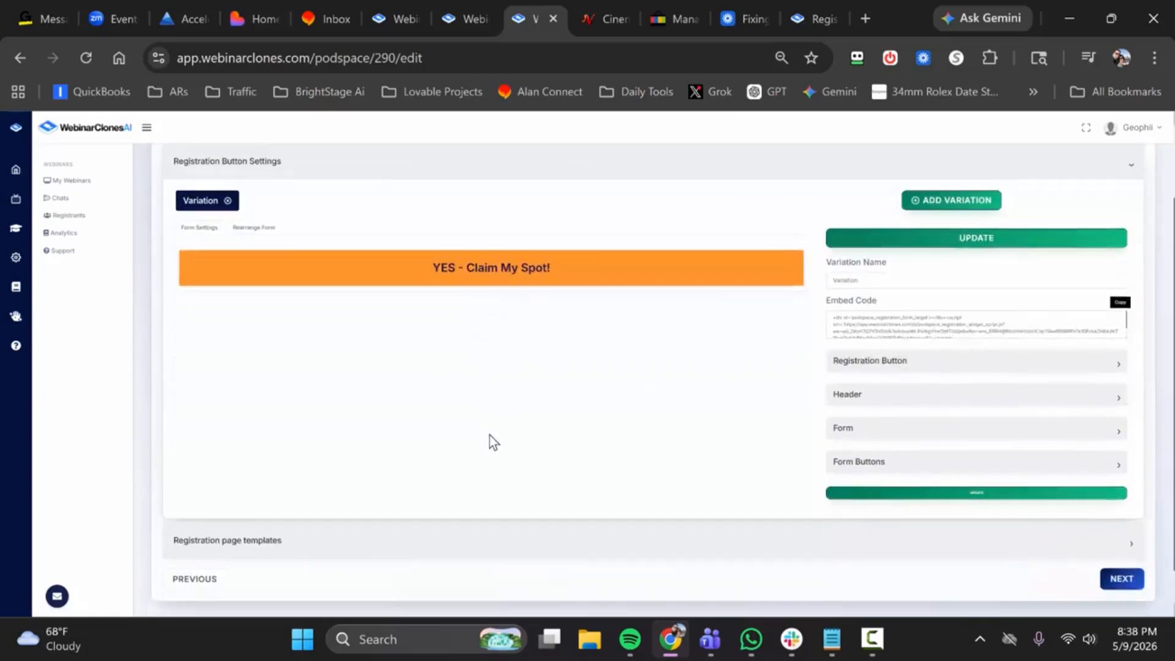
# Step: Expand the registration page templates and open Variant 1 in the page editor
pyautogui.click(469, 517)
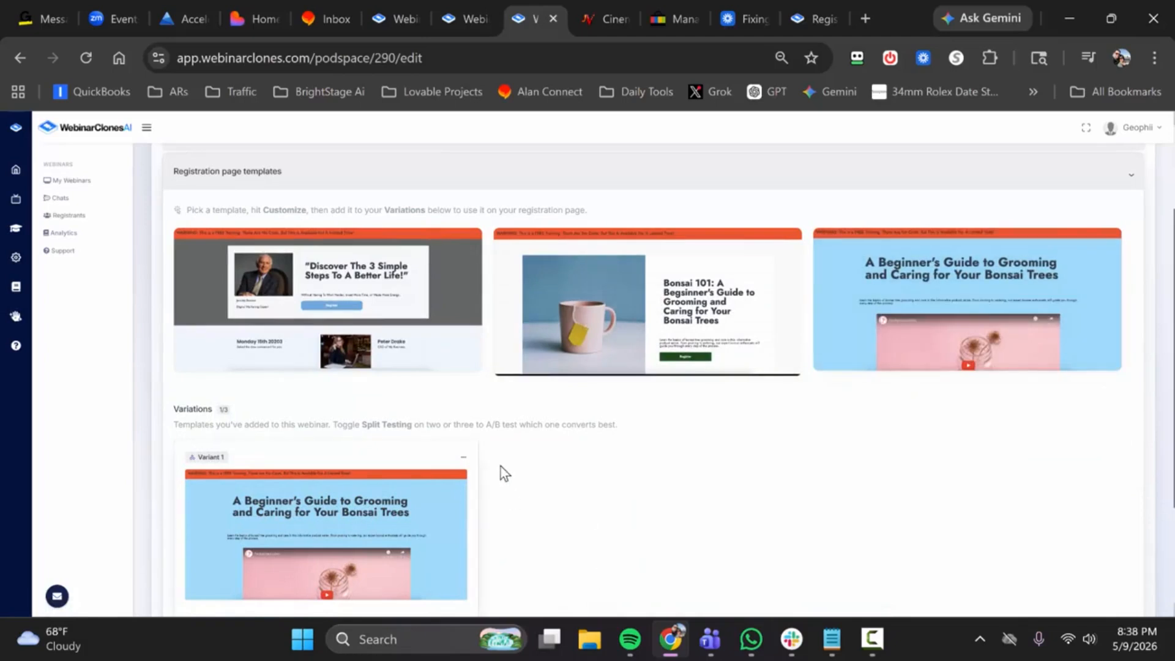
pyautogui.click(461, 461)
pyautogui.click(424, 477)
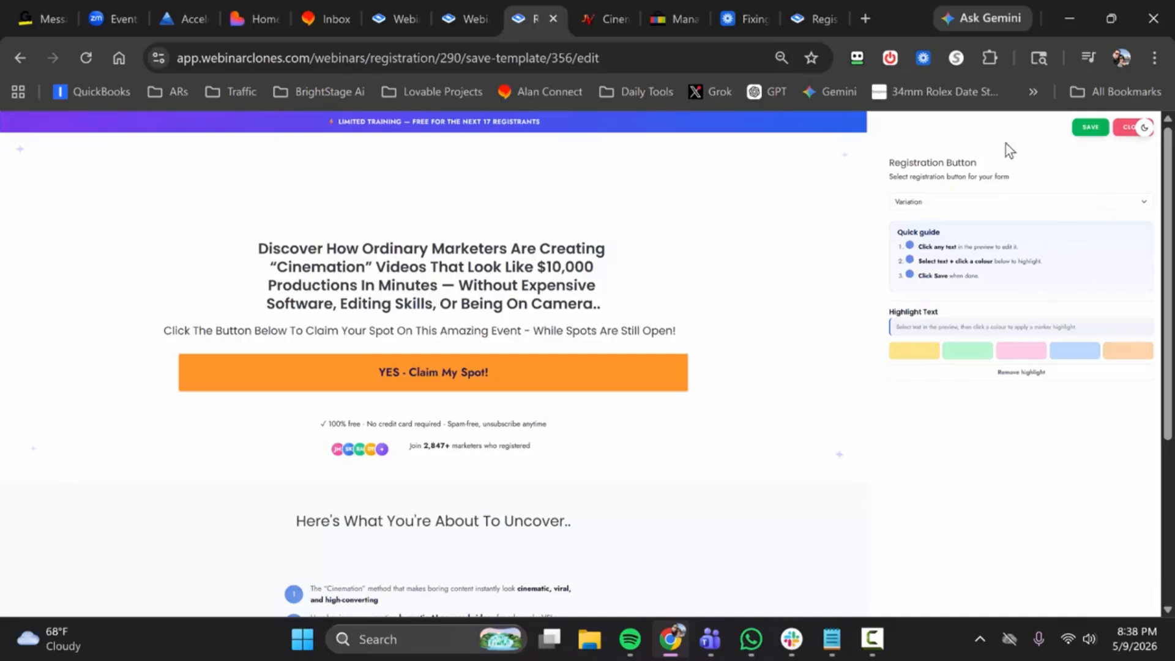
# Step: Examine the Cinemation registration page, try out the editable subheadline text, and close the editor without saving
pyautogui.scroll(-4, 450, 415)
pyautogui.scroll(4, 455, 418)
pyautogui.click(437, 337)
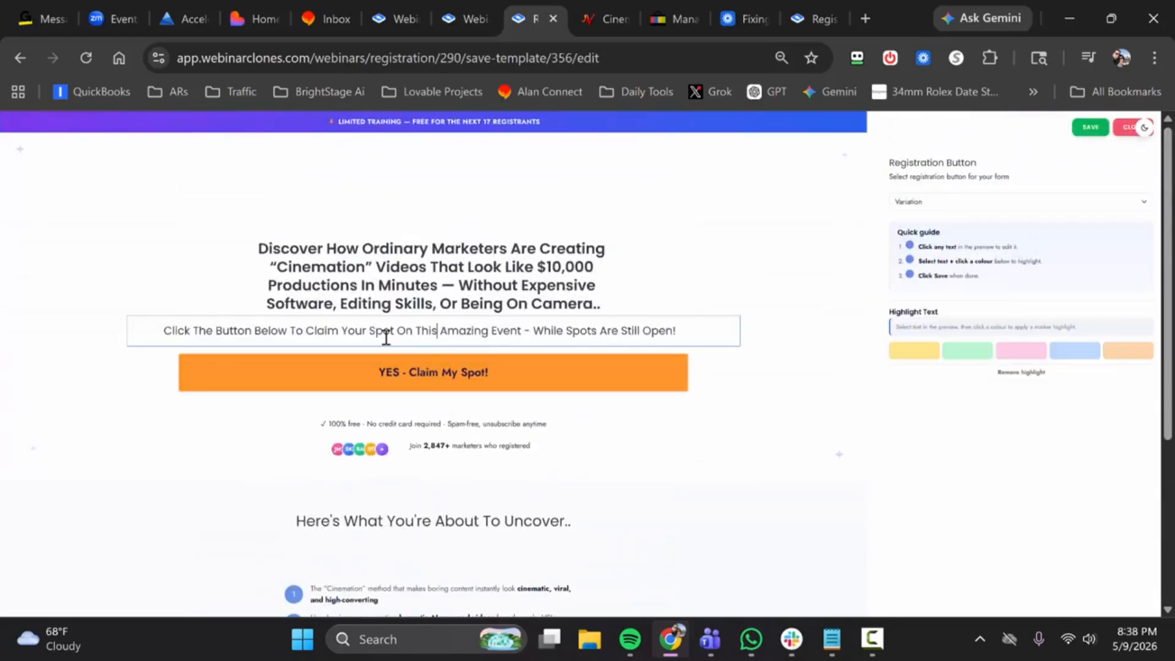
pyautogui.scroll(-4, 433, 450)
pyautogui.scroll(4, 467, 451)
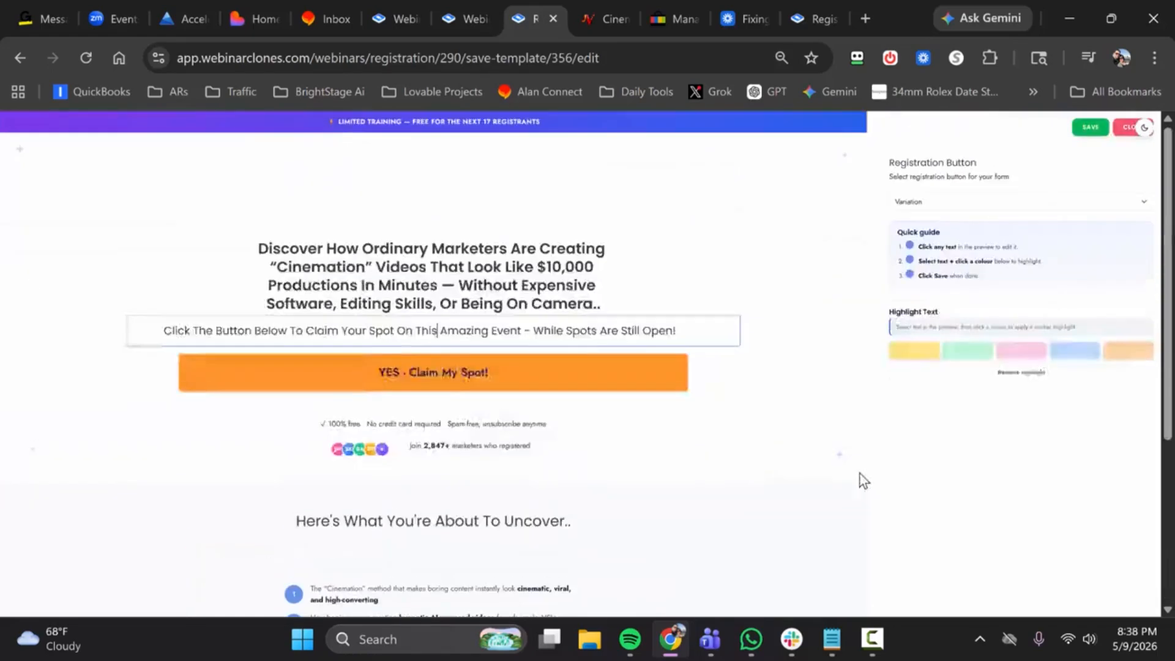
pyautogui.click(1126, 137)
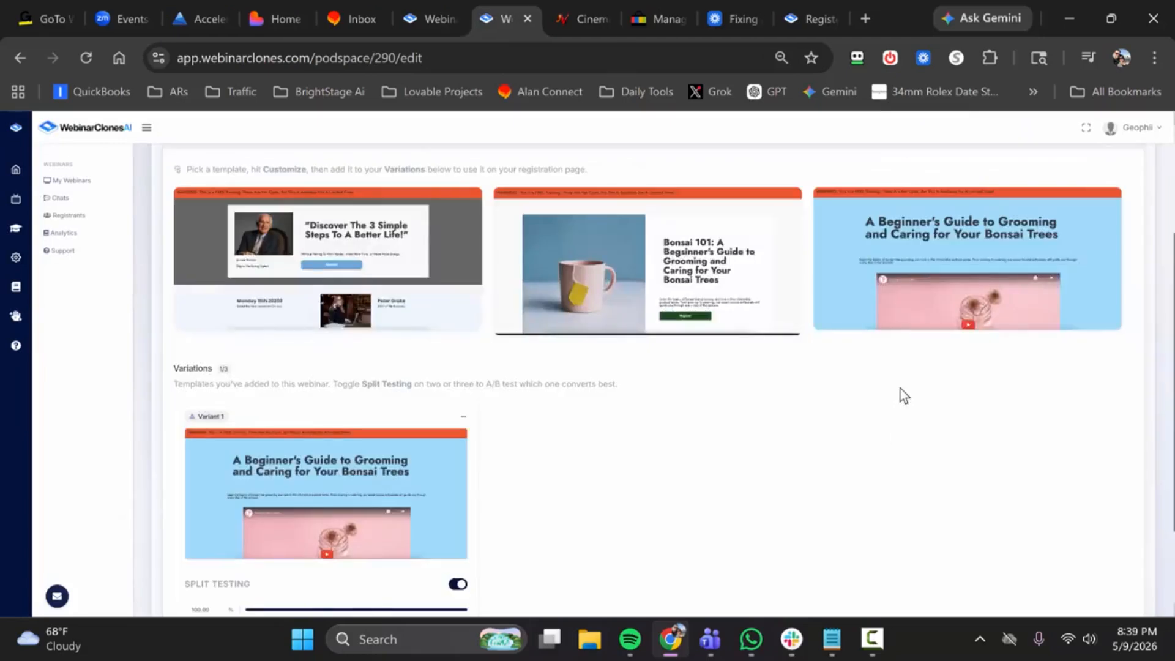
# Step: Customize the third registration page template, the blue bonsai grooming page, and display its show/hide section controls
pyautogui.moveTo(962, 248)
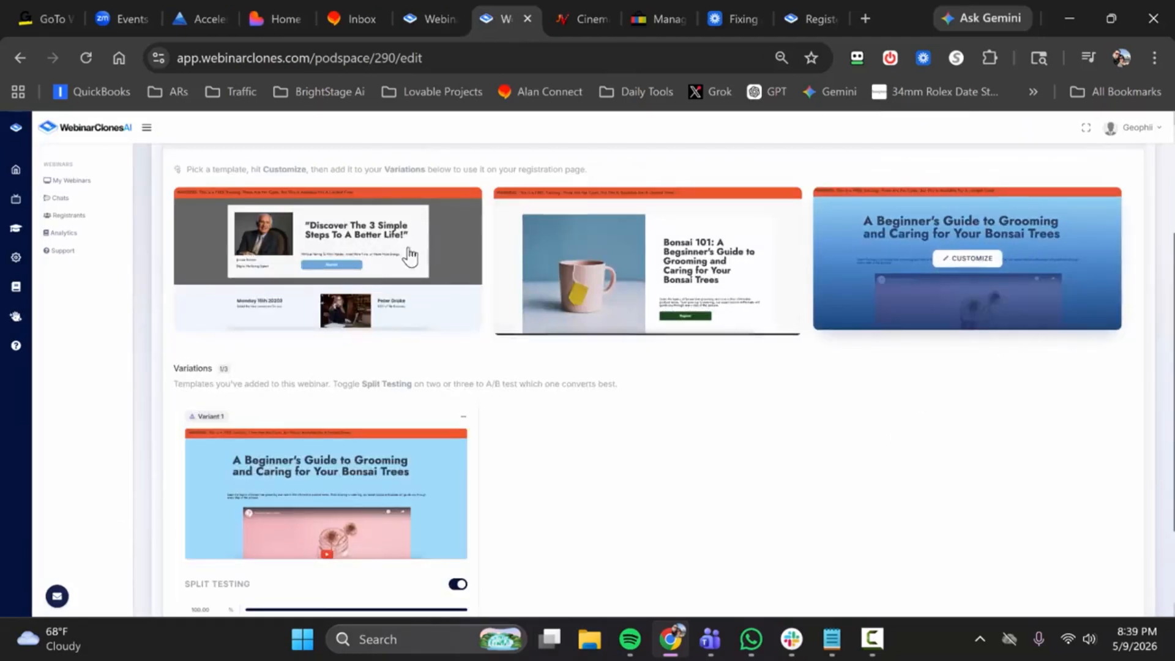
pyautogui.click(973, 258)
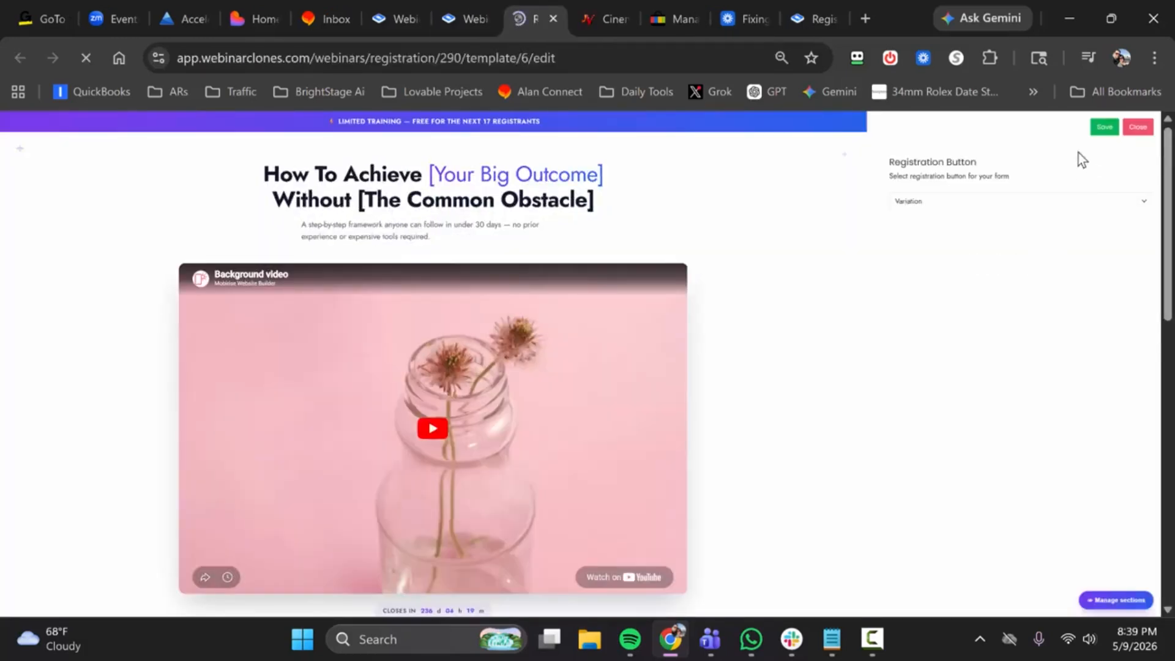
pyautogui.scroll(-15, 582, 267)
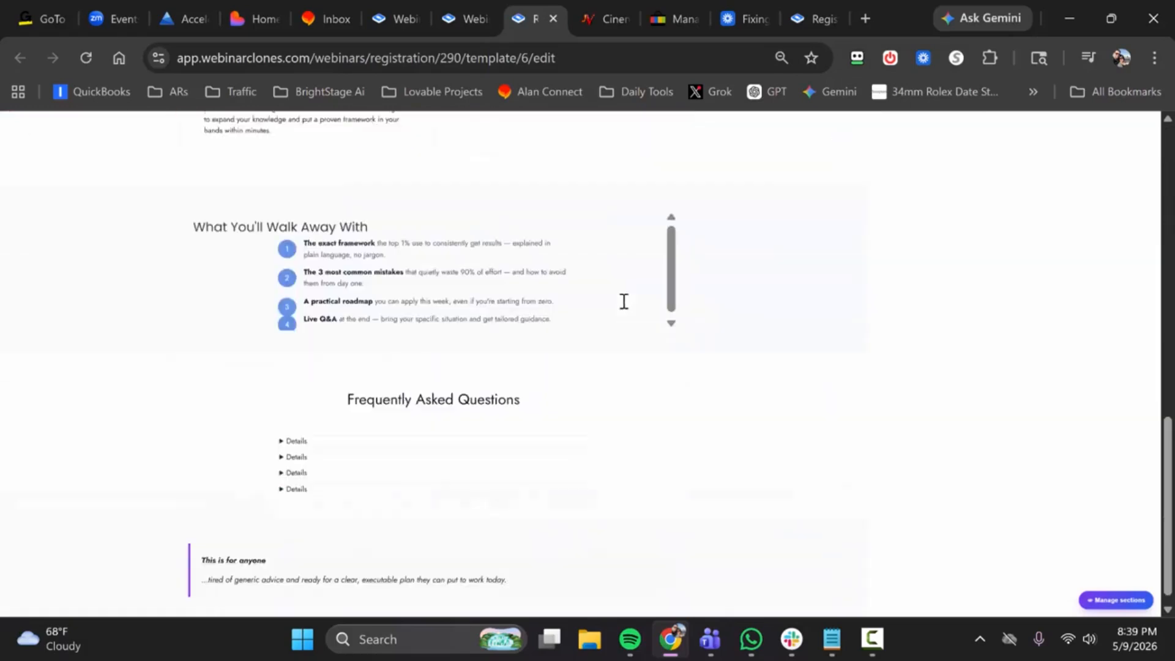
pyautogui.scroll(10, 623, 301)
pyautogui.click(1115, 600)
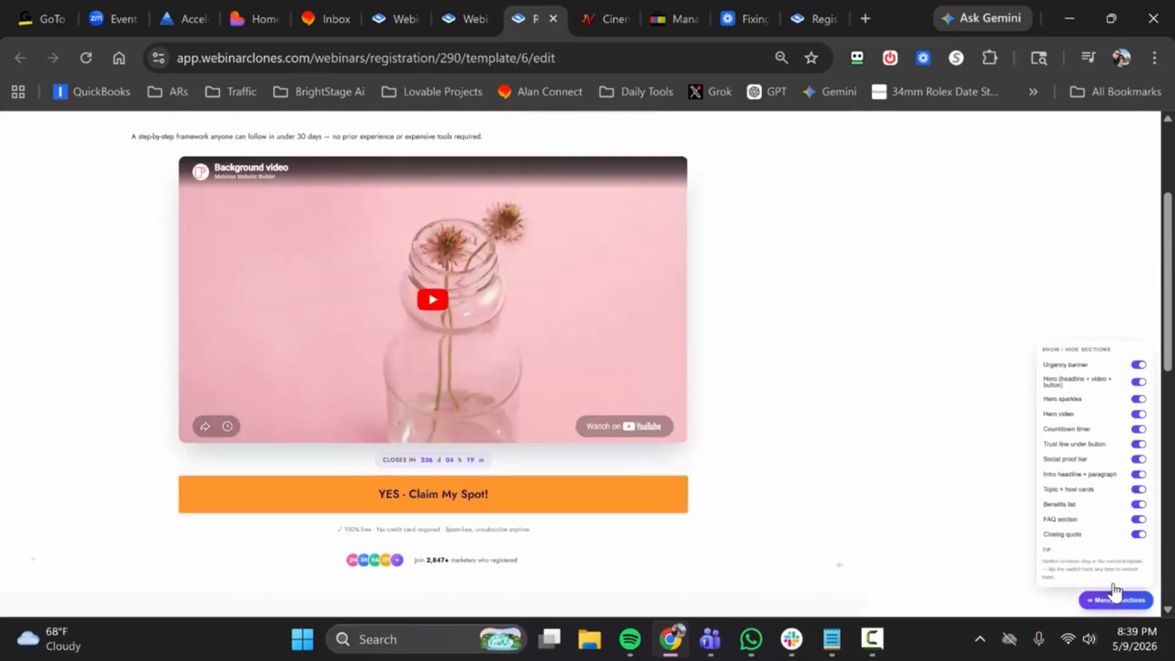
# Step: Try hiding and restoring the Urgency banner, Hero and Hero video sections of the registration page
pyautogui.scroll(3, 769, 332)
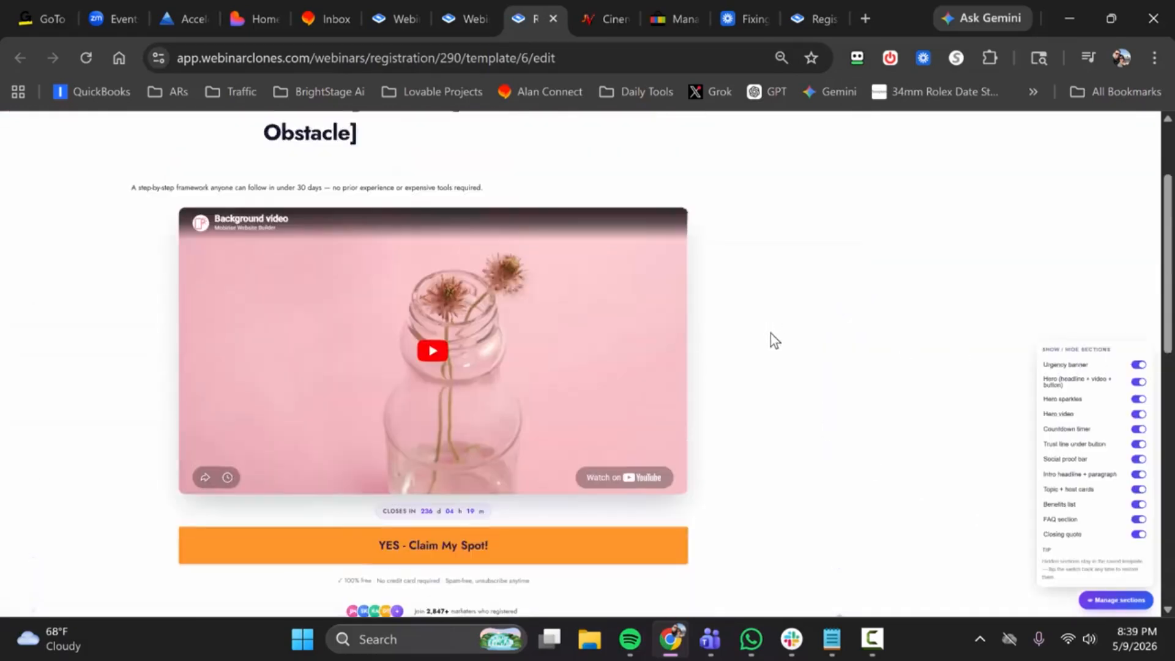
pyautogui.click(1137, 366)
pyautogui.click(1137, 365)
pyautogui.click(1129, 383)
pyautogui.click(1129, 383)
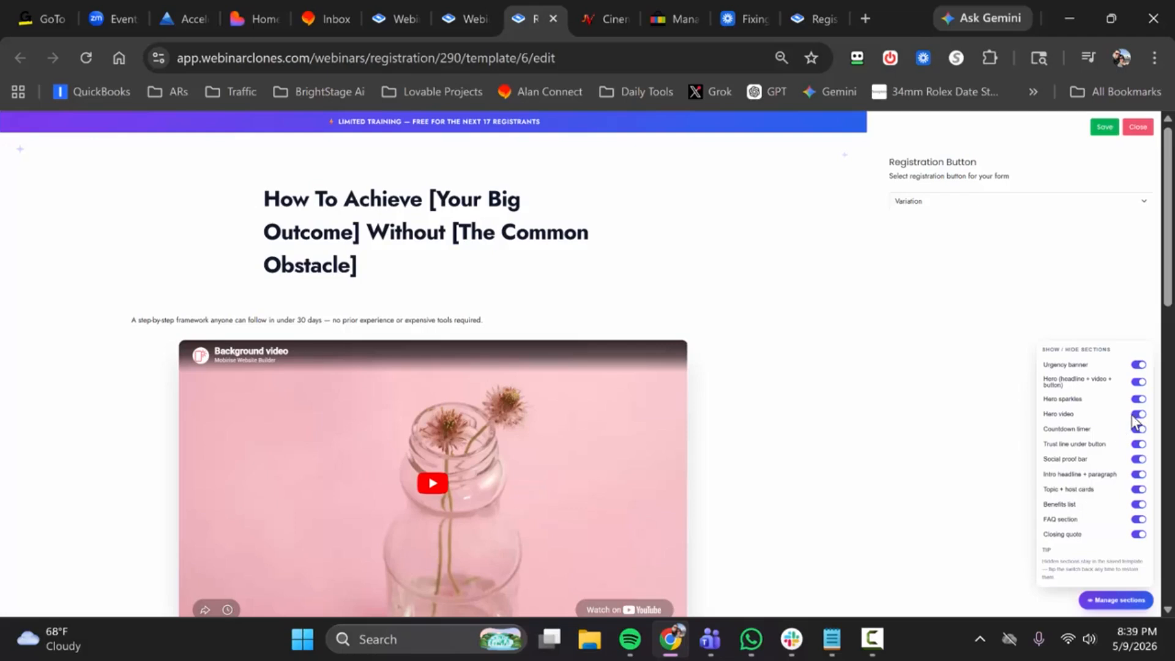
pyautogui.click(1136, 416)
pyautogui.click(1137, 416)
pyautogui.scroll(-12, 699, 370)
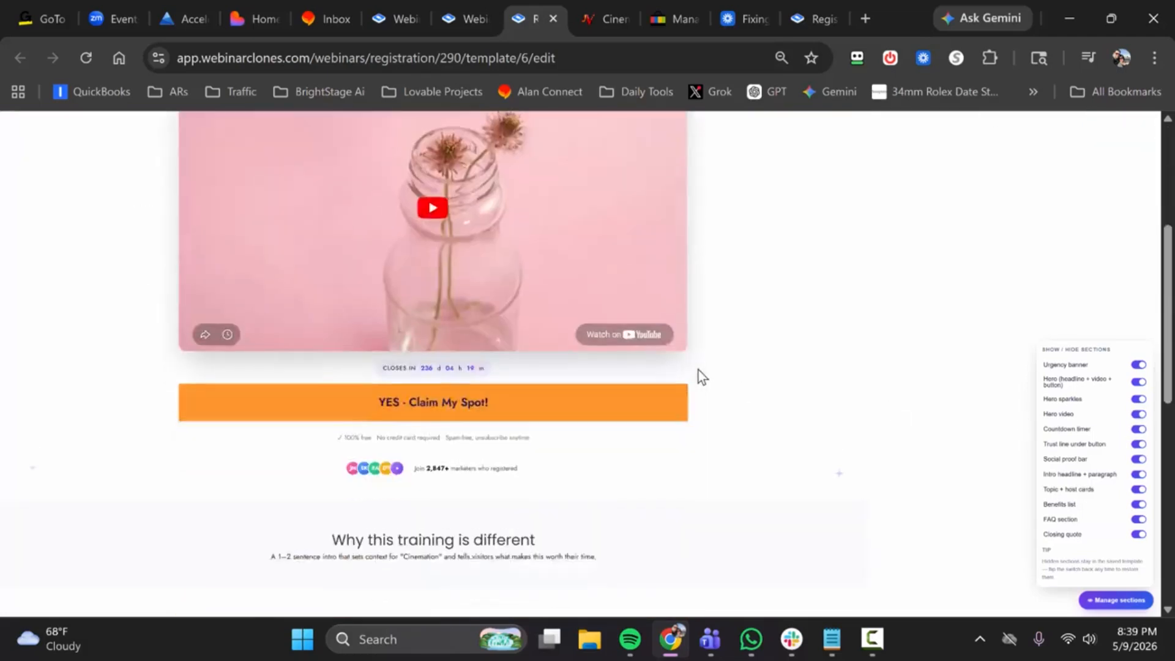
pyautogui.scroll(12, 547, 380)
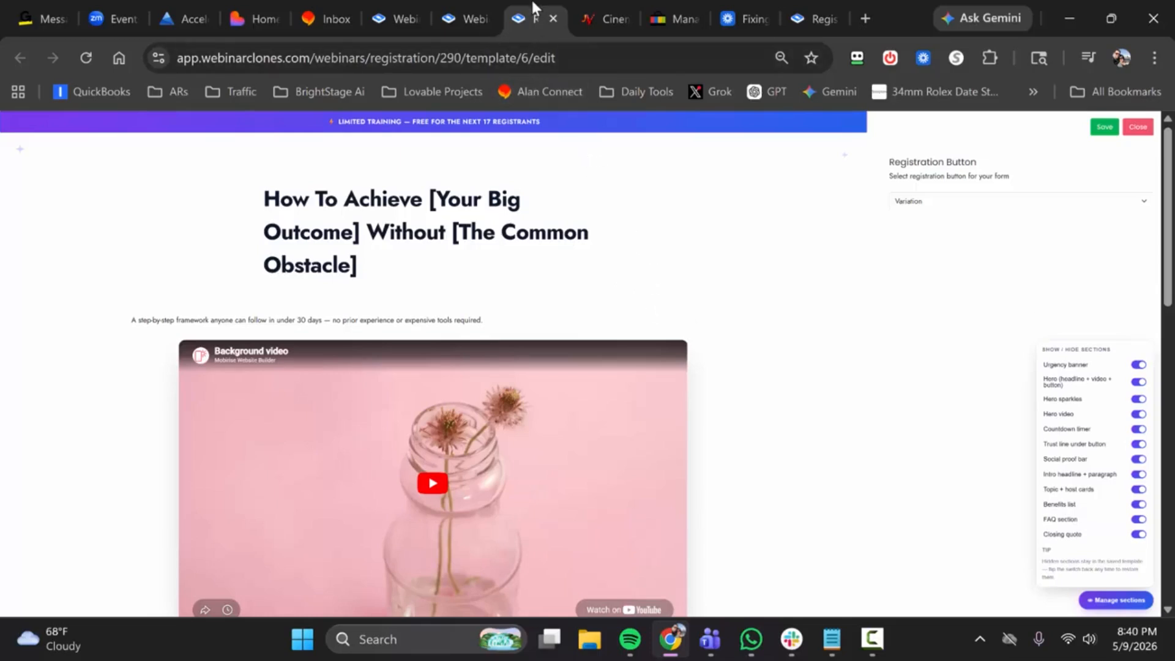
# Step: Open the background video's URL for editing, dismiss it without changes, and close the template editor
pyautogui.scroll(-4, 532, 300)
pyautogui.scroll(3, 493, 375)
pyautogui.click(493, 375)
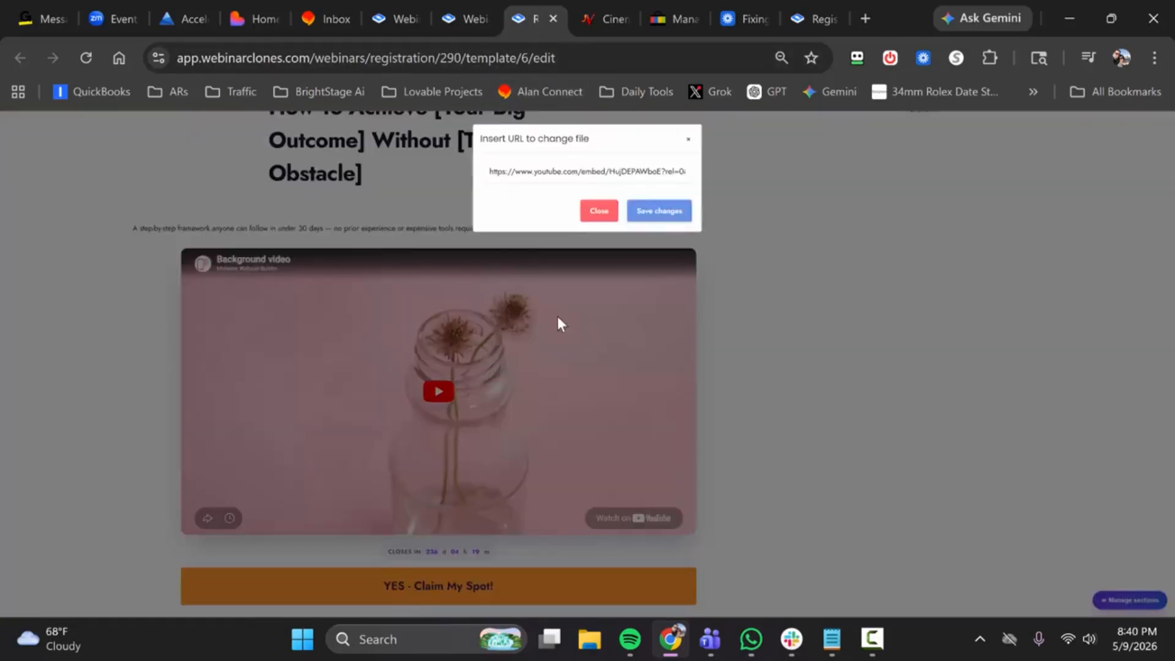
pyautogui.click(600, 219)
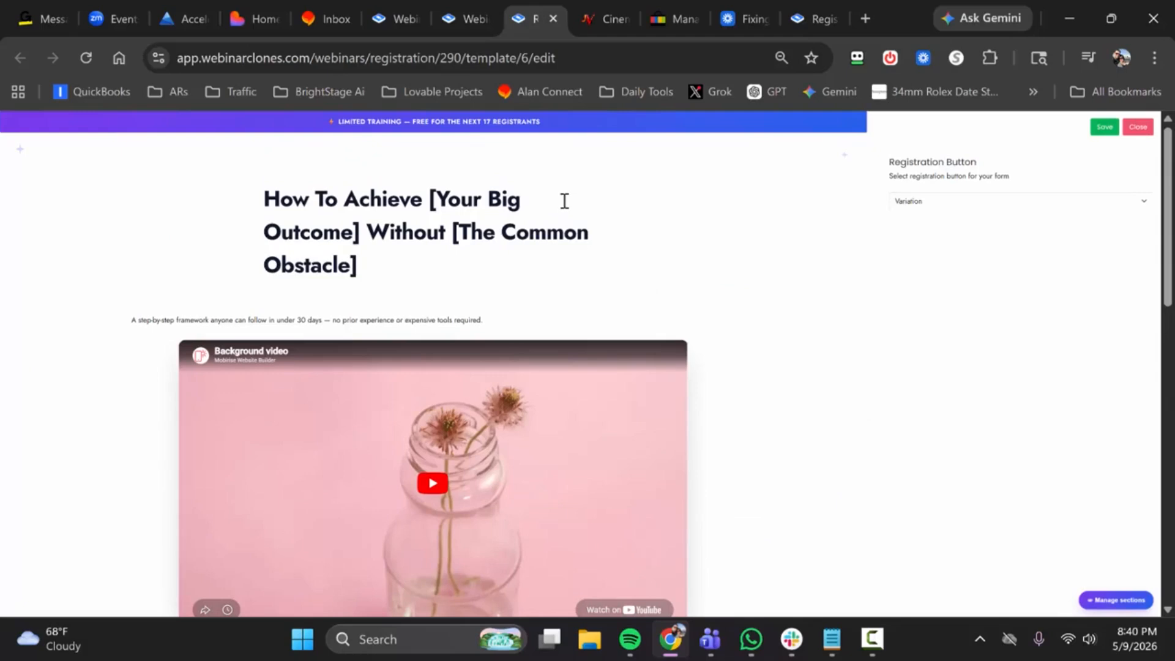
pyautogui.click(553, 19)
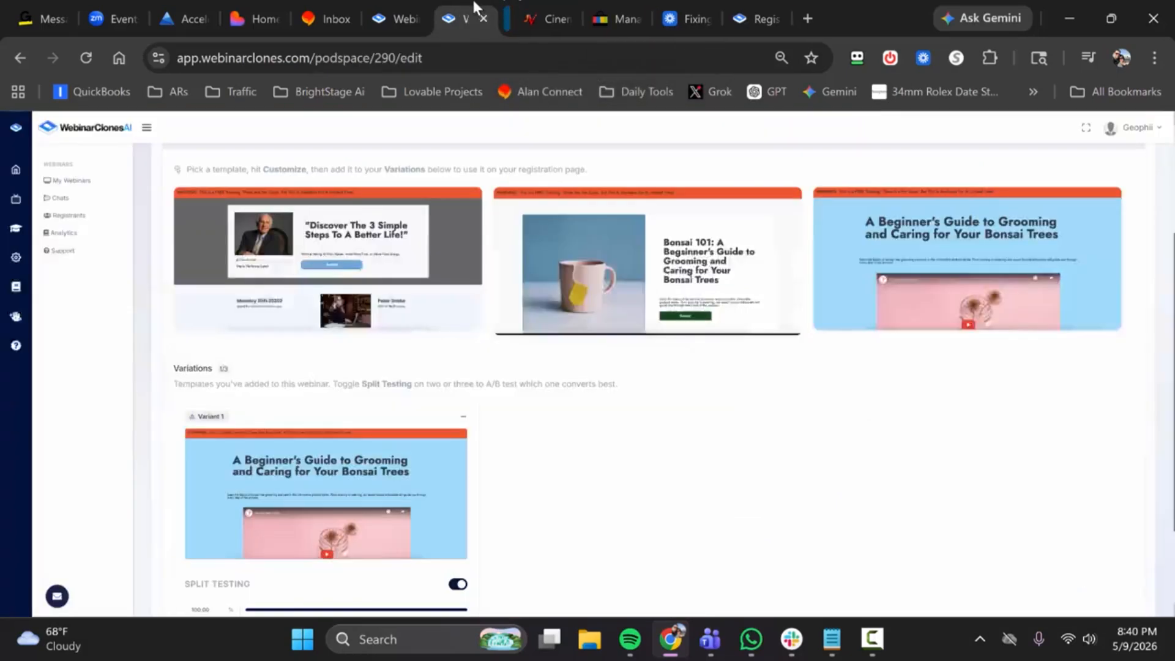
# Step: Expand Registration Button Settings again, copy the variation's embed code, and continue to the Notifications settings
pyautogui.scroll(-2, 619, 366)
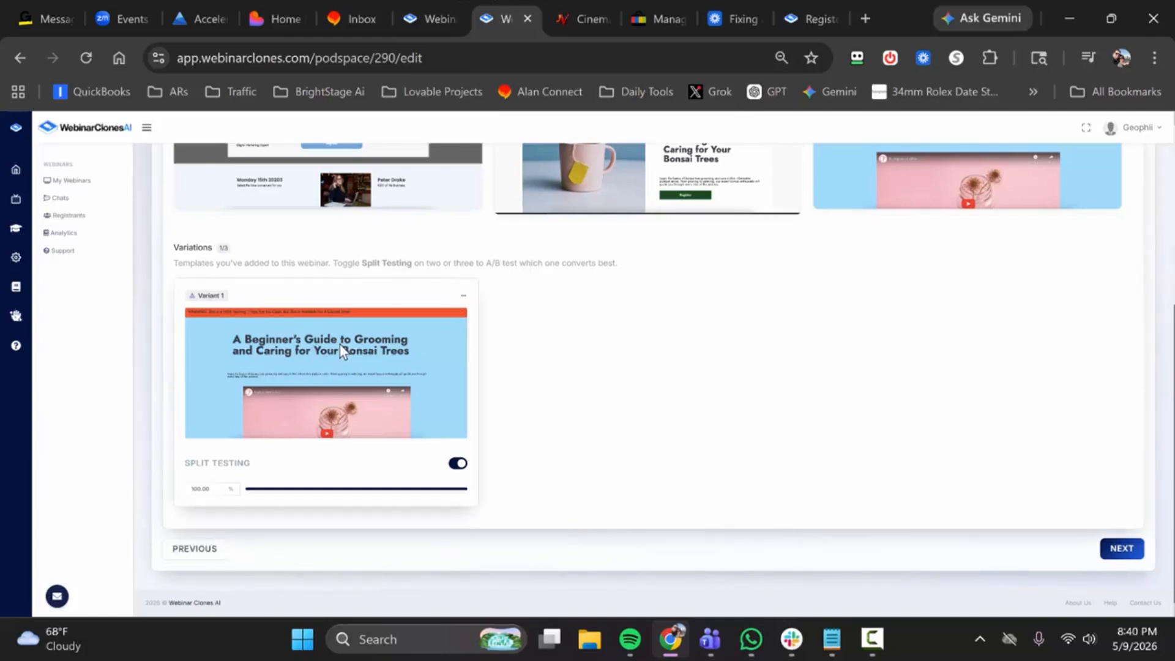
pyautogui.scroll(5, 360, 354)
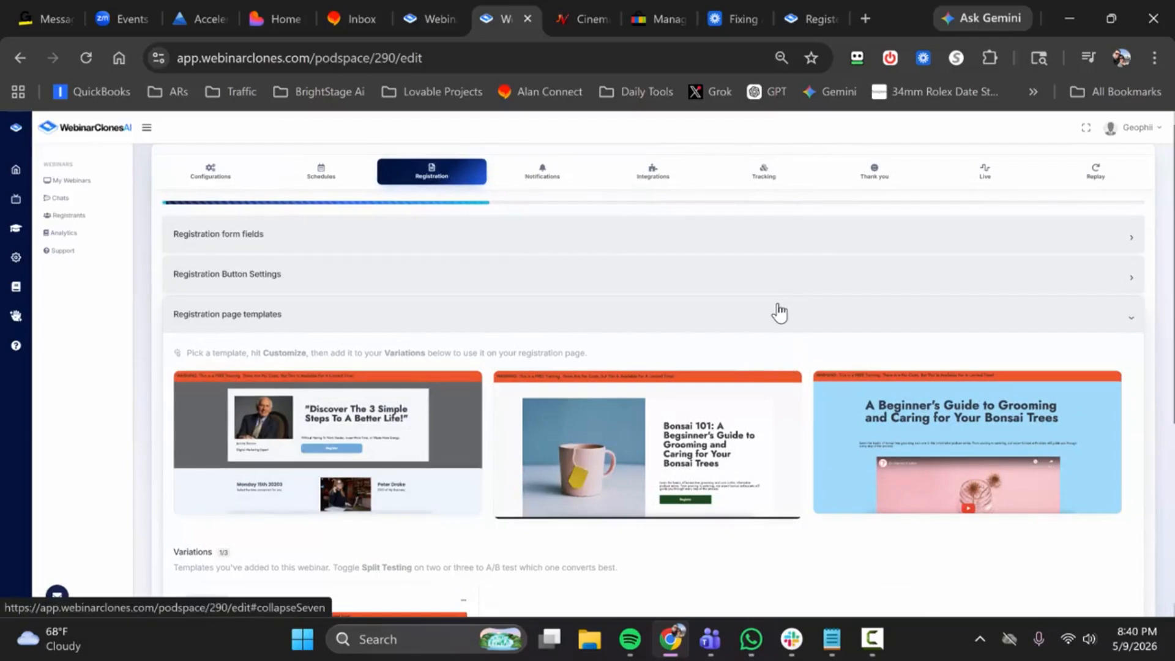
pyautogui.scroll(-5, 780, 312)
pyautogui.scroll(5, 498, 389)
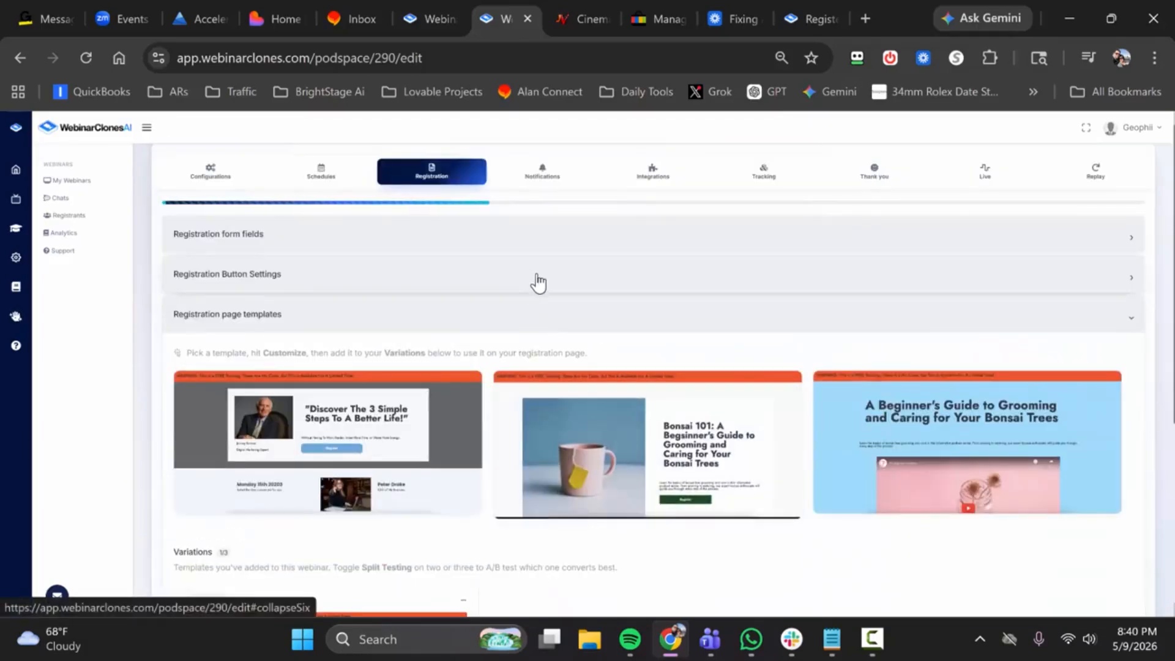
pyautogui.click(535, 279)
pyautogui.click(1121, 415)
pyautogui.scroll(-3, 930, 441)
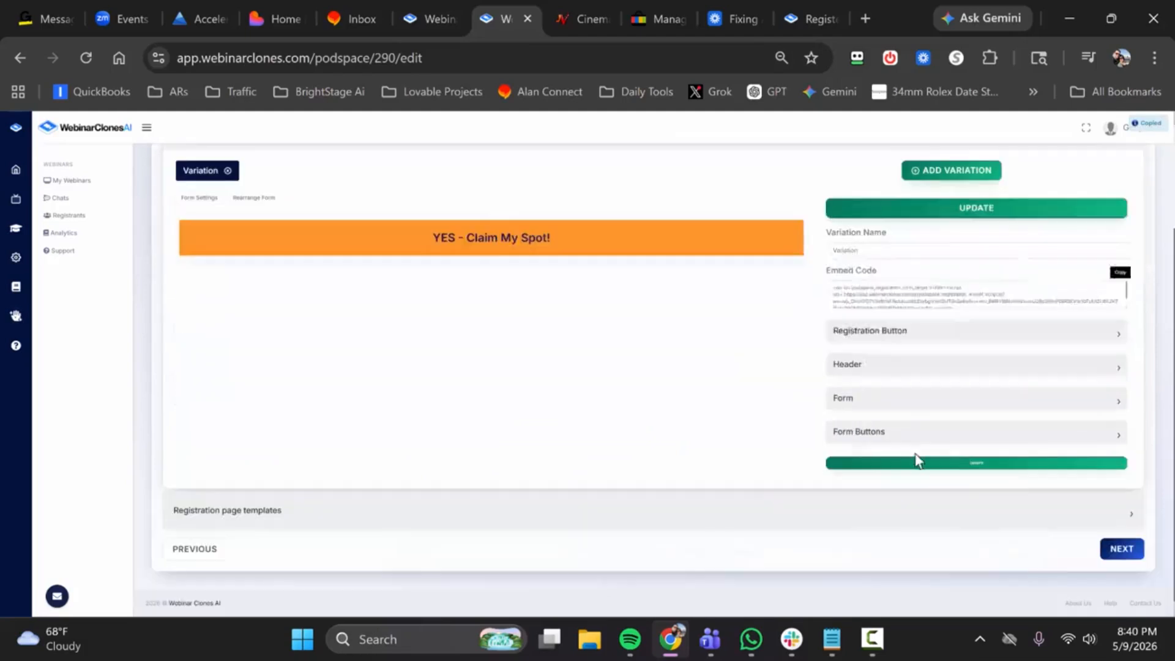
pyautogui.click(1111, 550)
pyautogui.scroll(6, 554, 263)
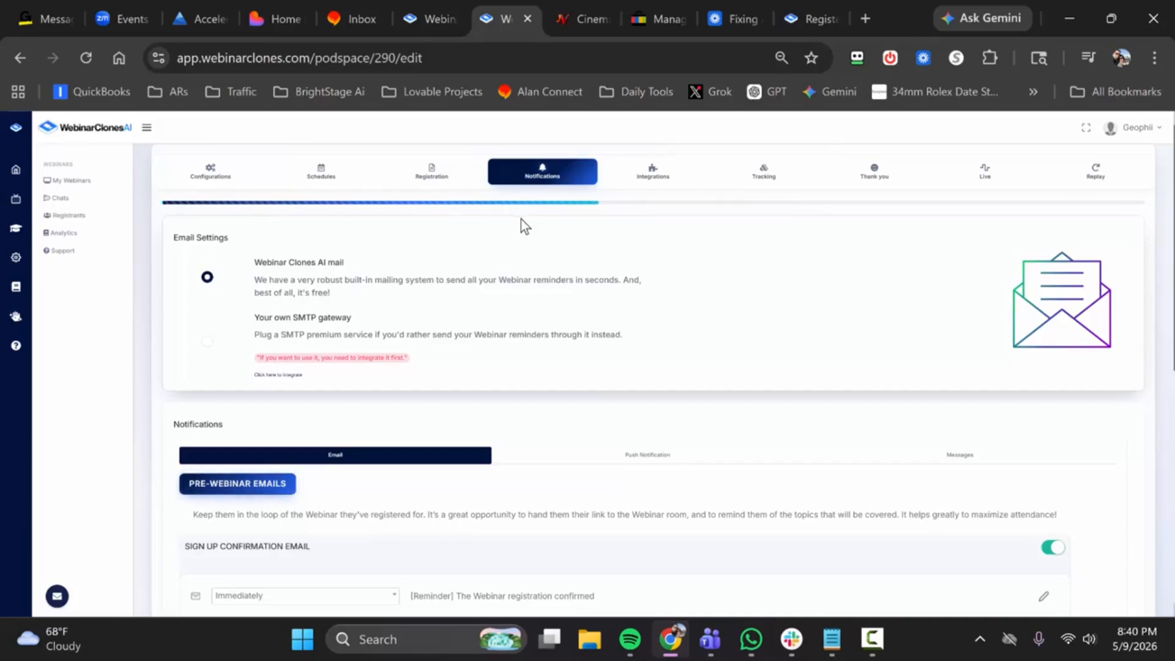
# Step: Try switching the sign up confirmation email off and back on
pyautogui.scroll(-3, 533, 294)
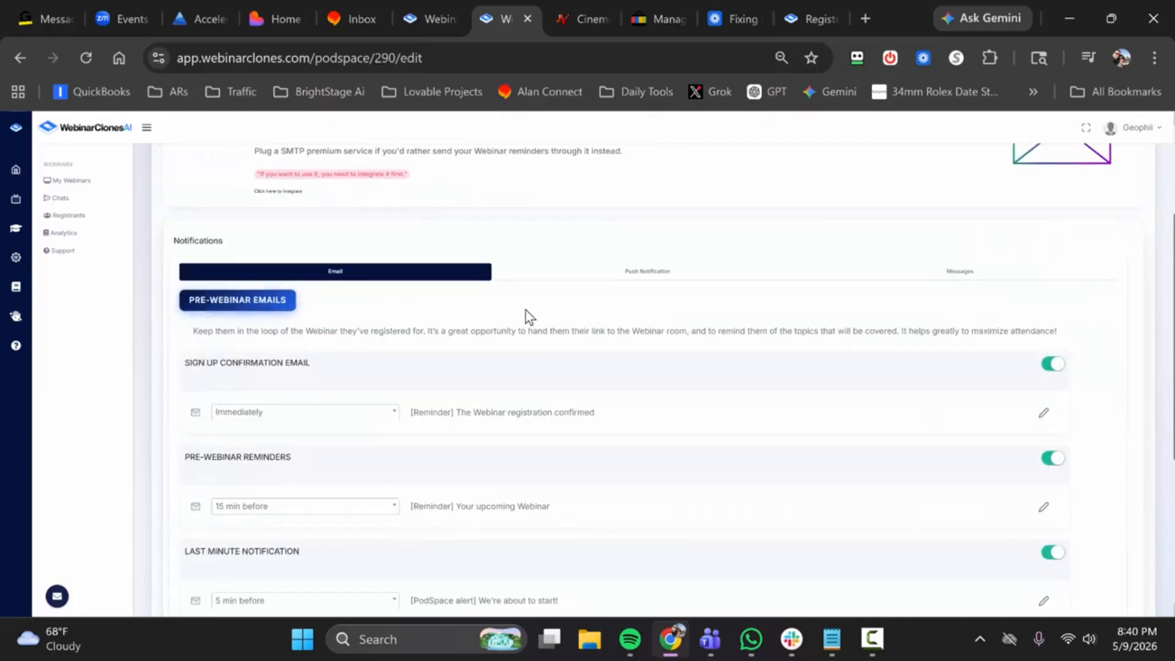
pyautogui.click(1049, 365)
pyautogui.click(1054, 367)
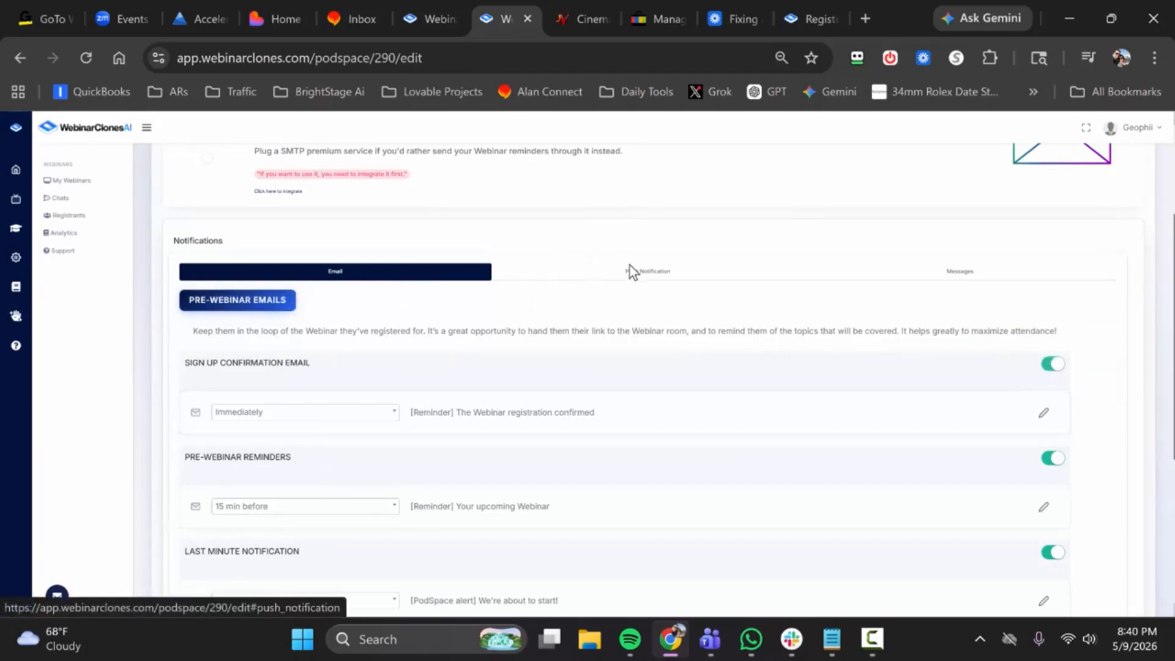
# Step: View the push notification and message reminder settings, and return to the email notifications
pyautogui.click(630, 282)
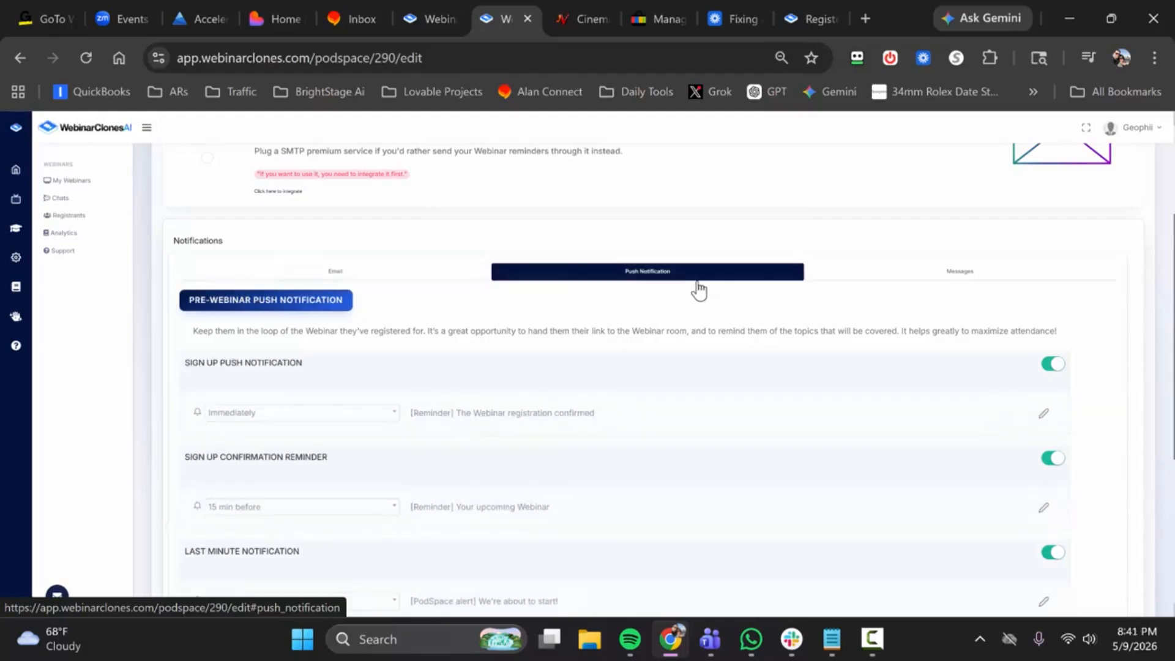
pyautogui.click(971, 284)
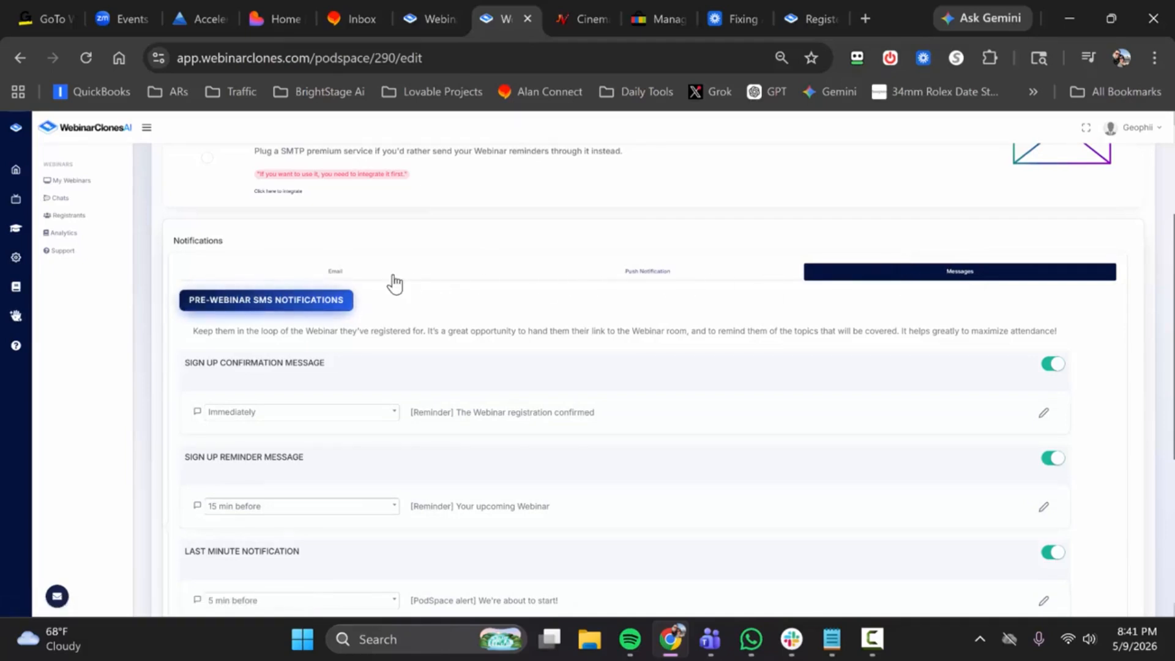
pyautogui.click(416, 283)
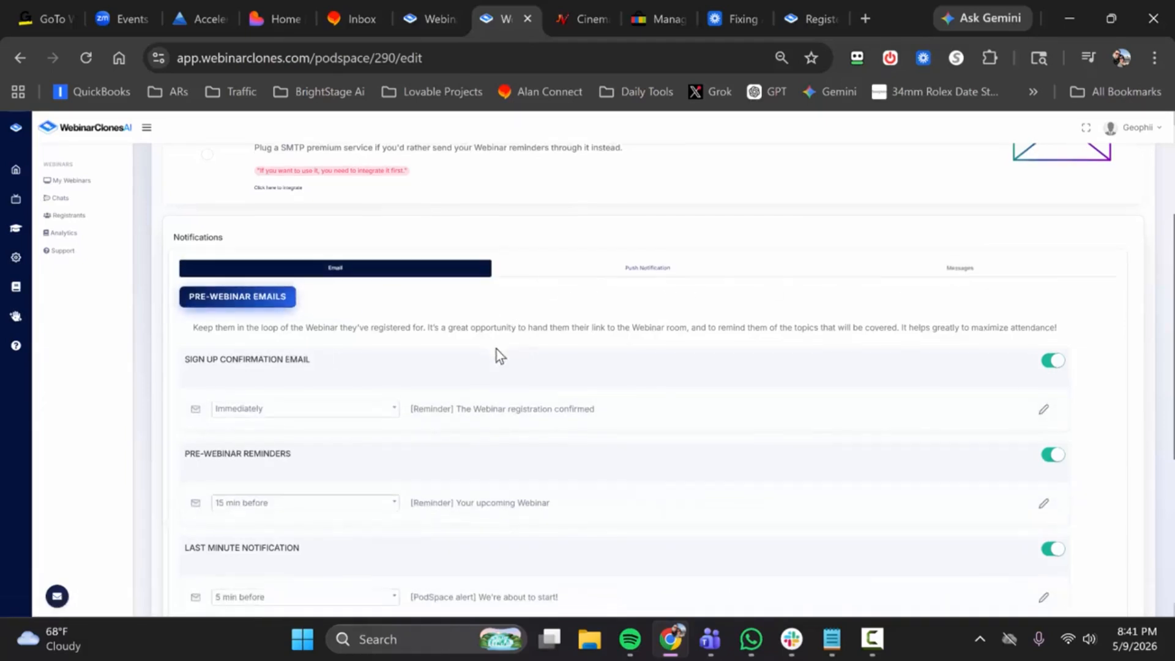
# Step: Examine the timing options for the pre-webinar reminder and the post-webinar follow-up emails, leaving both unchanged
pyautogui.scroll(-3, 294, 329)
pyautogui.click(298, 328)
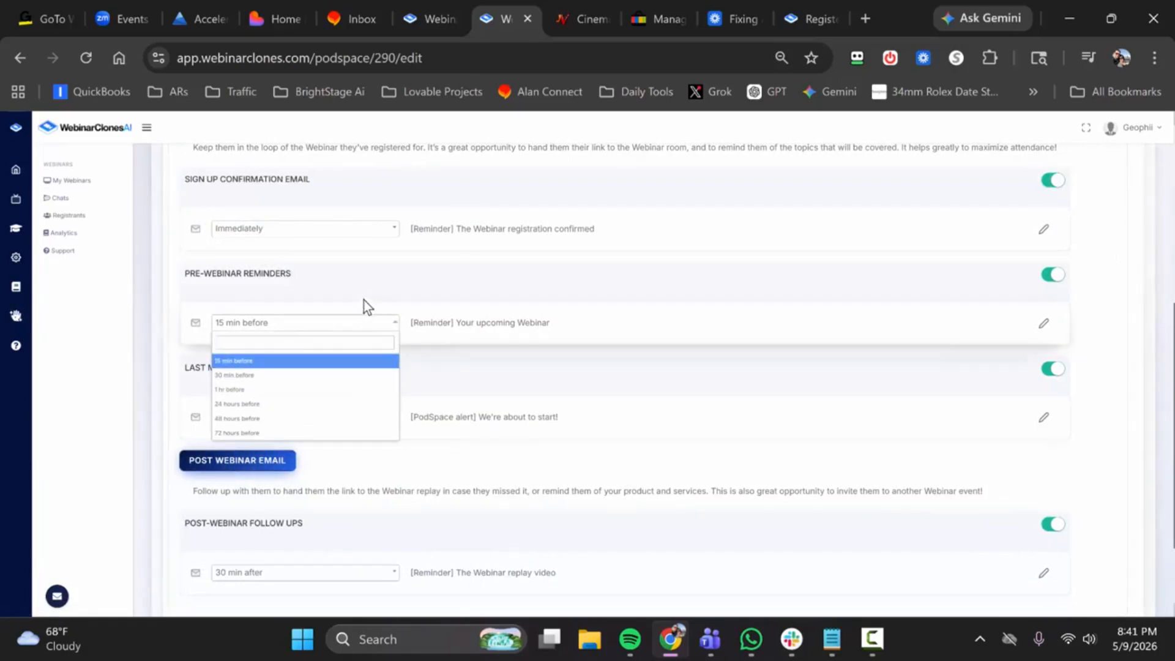
pyautogui.click(204, 344)
pyautogui.scroll(-2, 273, 471)
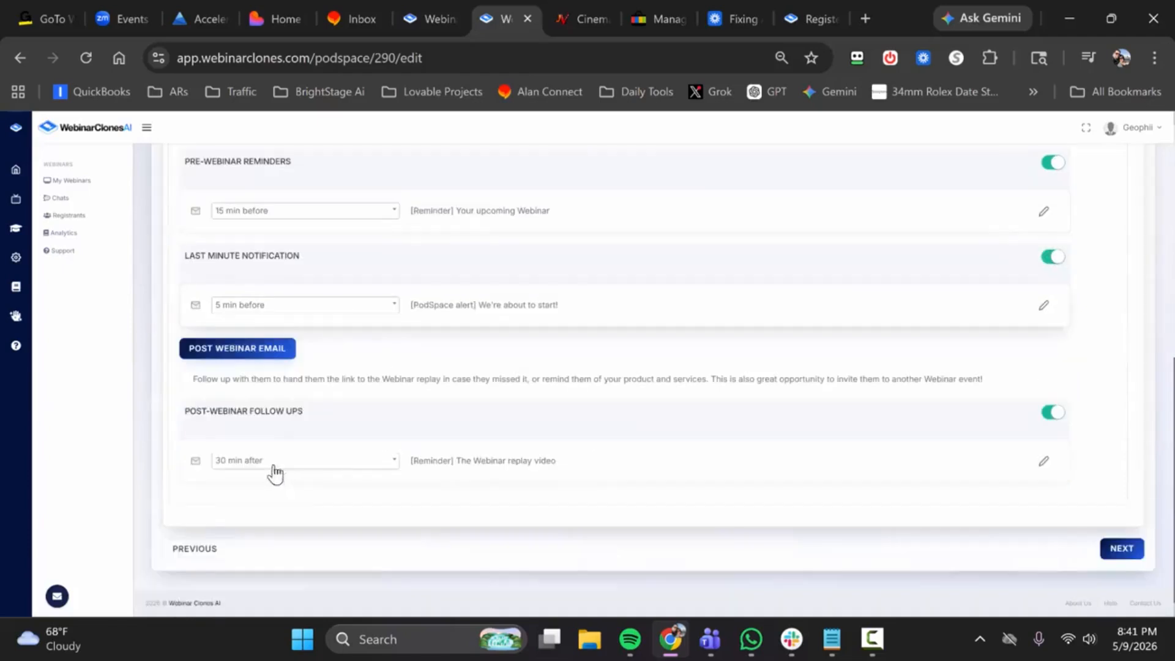
pyautogui.click(315, 471)
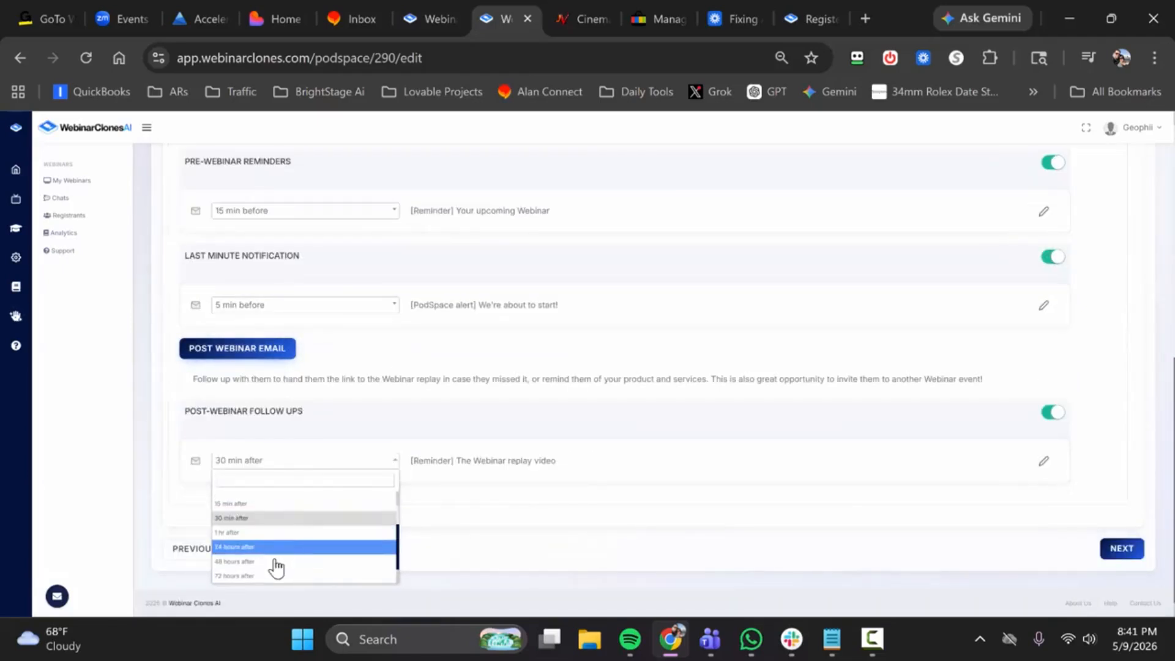
pyautogui.scroll(-1, 275, 563)
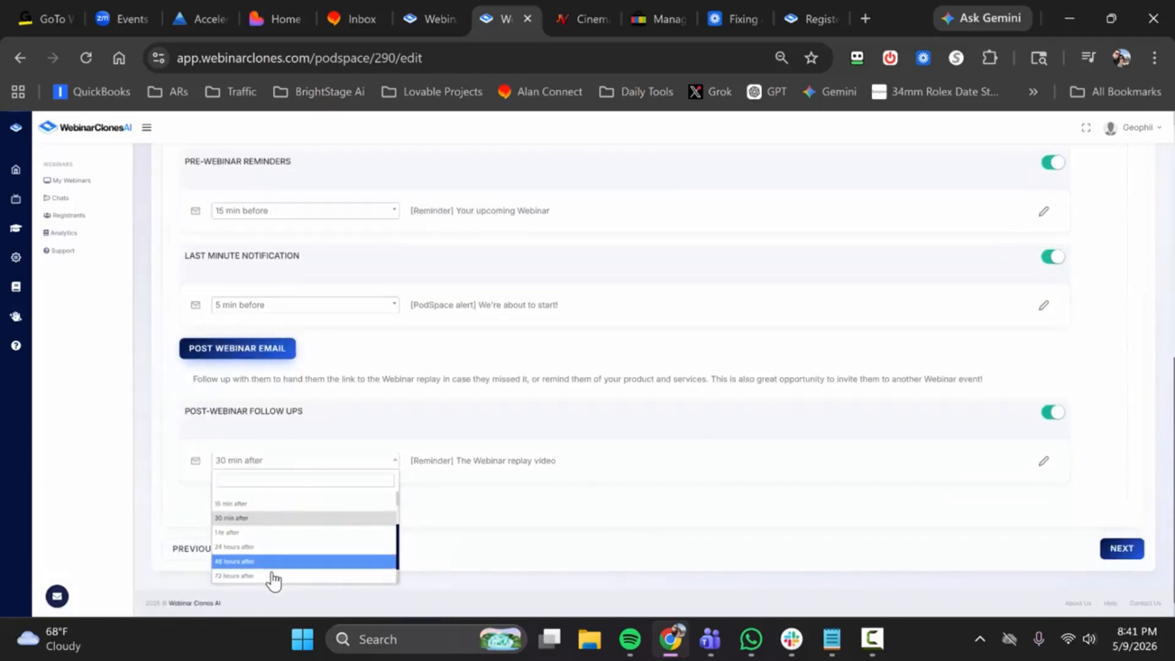
pyautogui.click(509, 521)
# Step: Review the pre-webinar and post-webinar email notifications and continue to the Integrations settings
pyautogui.scroll(3, 476, 374)
pyautogui.scroll(3, 476, 375)
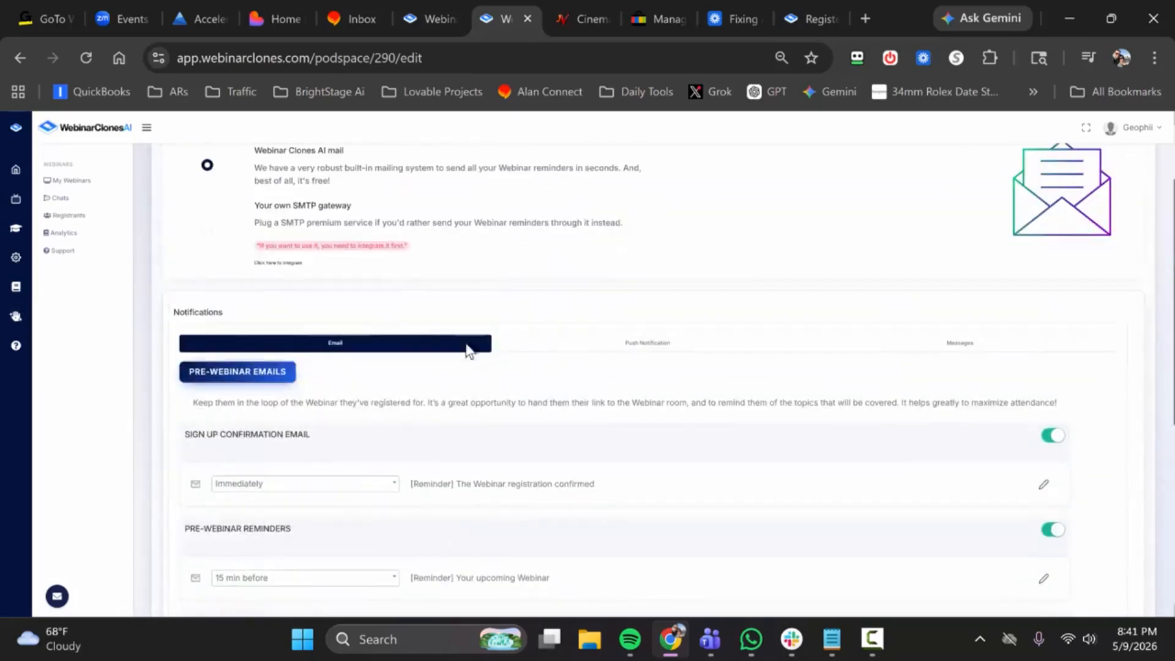
pyautogui.scroll(2, 483, 280)
pyautogui.scroll(-6, 483, 281)
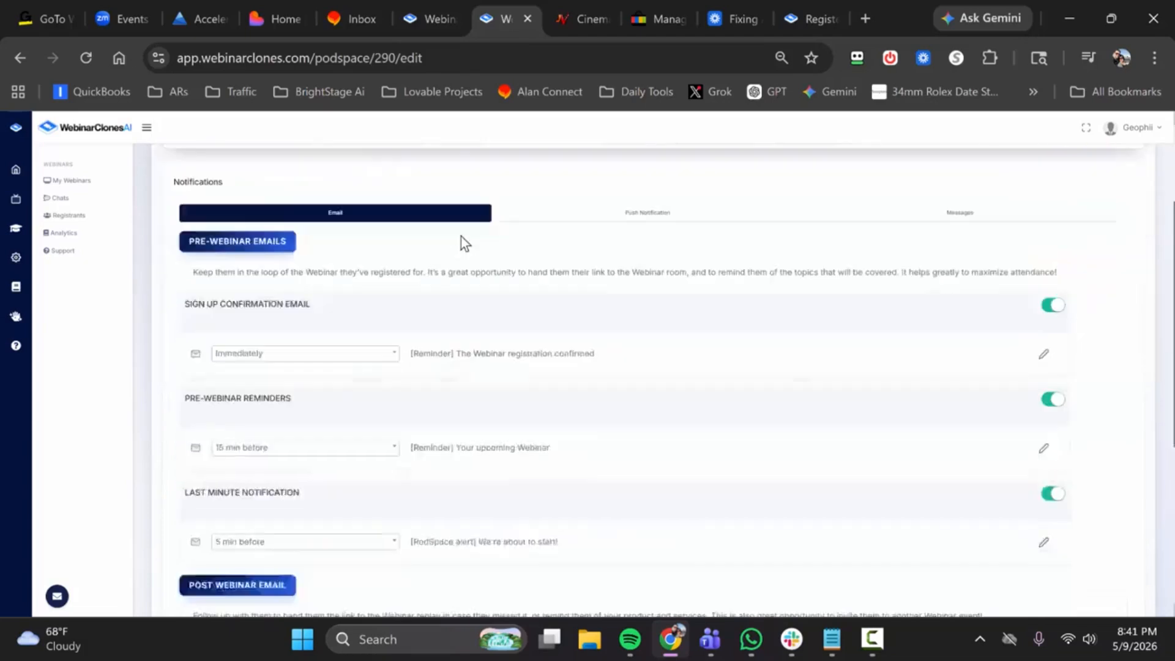
pyautogui.scroll(-2, 462, 283)
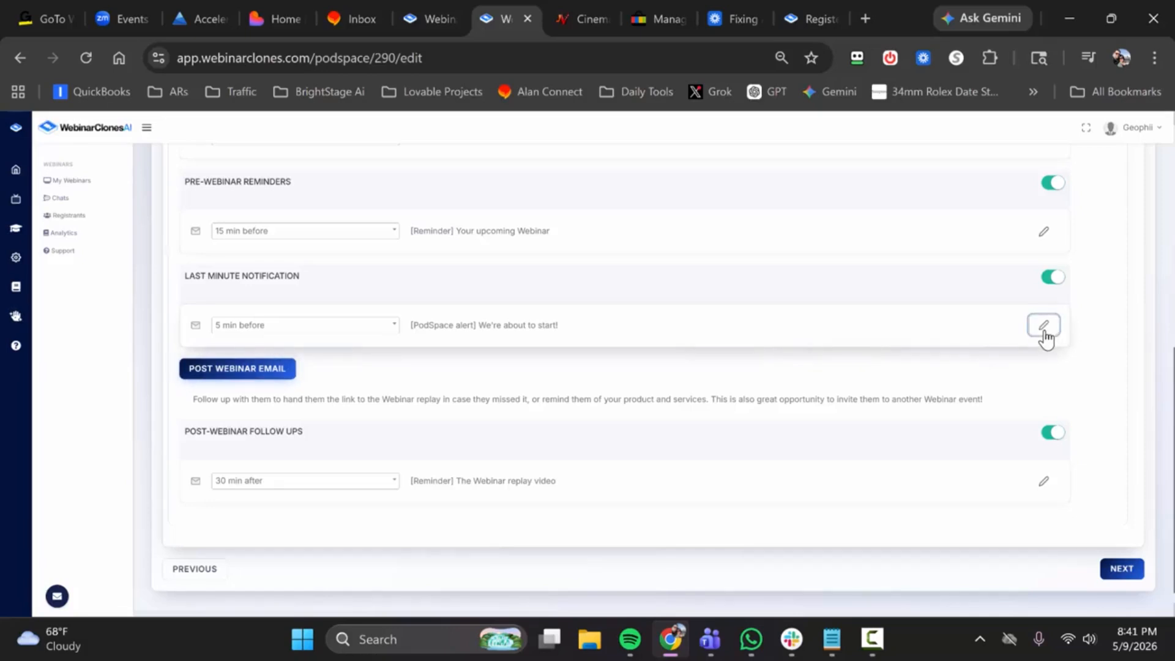
pyautogui.scroll(6, 723, 312)
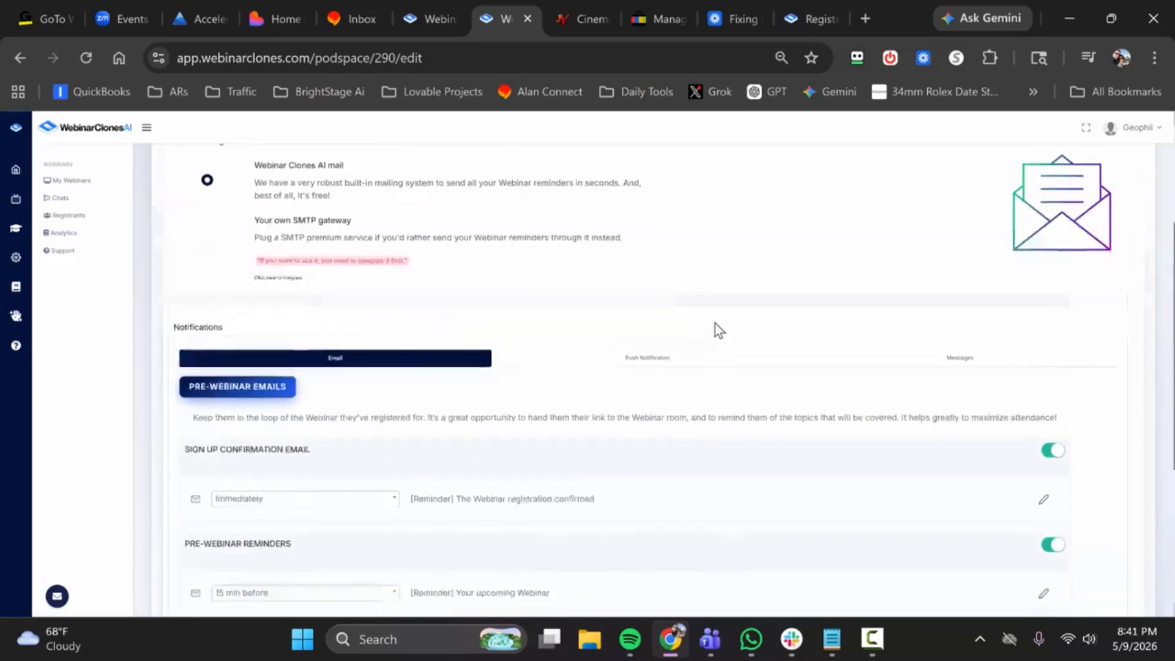
pyautogui.scroll(-6, 743, 345)
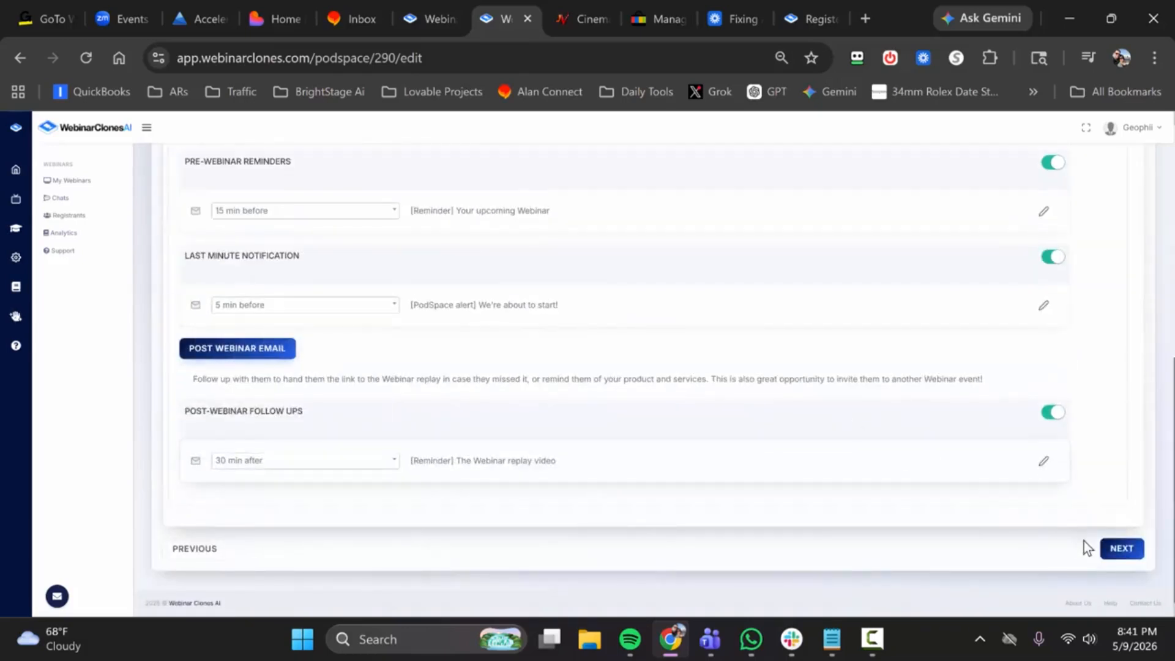
pyautogui.click(1116, 554)
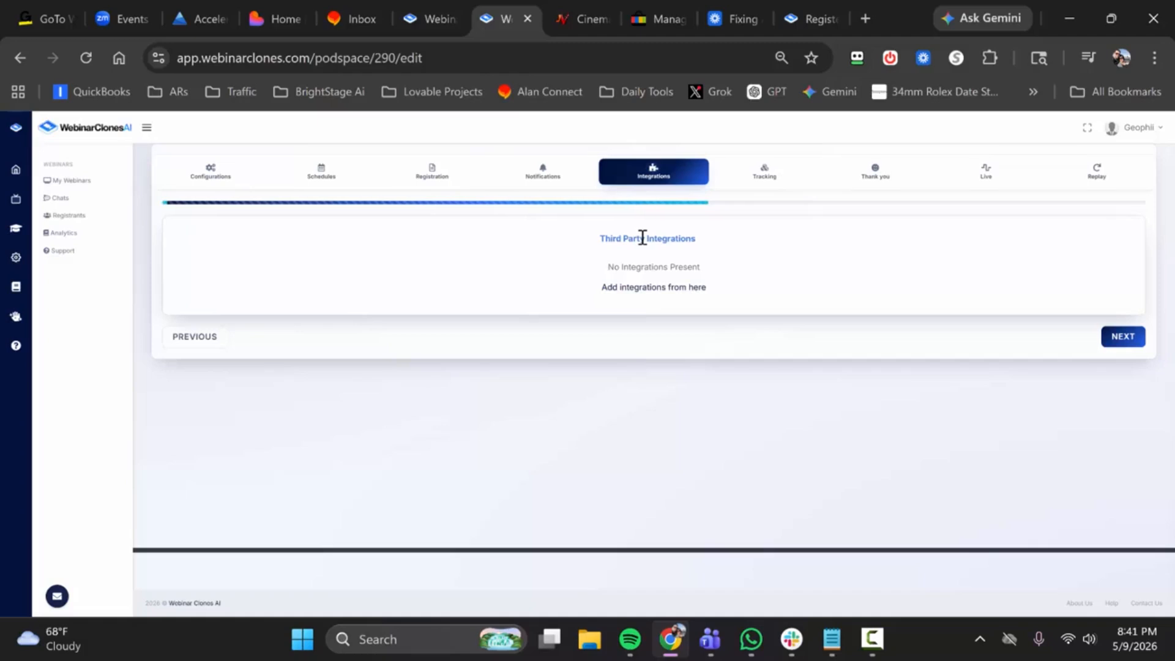
# Step: Examine the mail services available for integration, return to the webinar setup, and continue to the Tracking settings
pyautogui.click(647, 287)
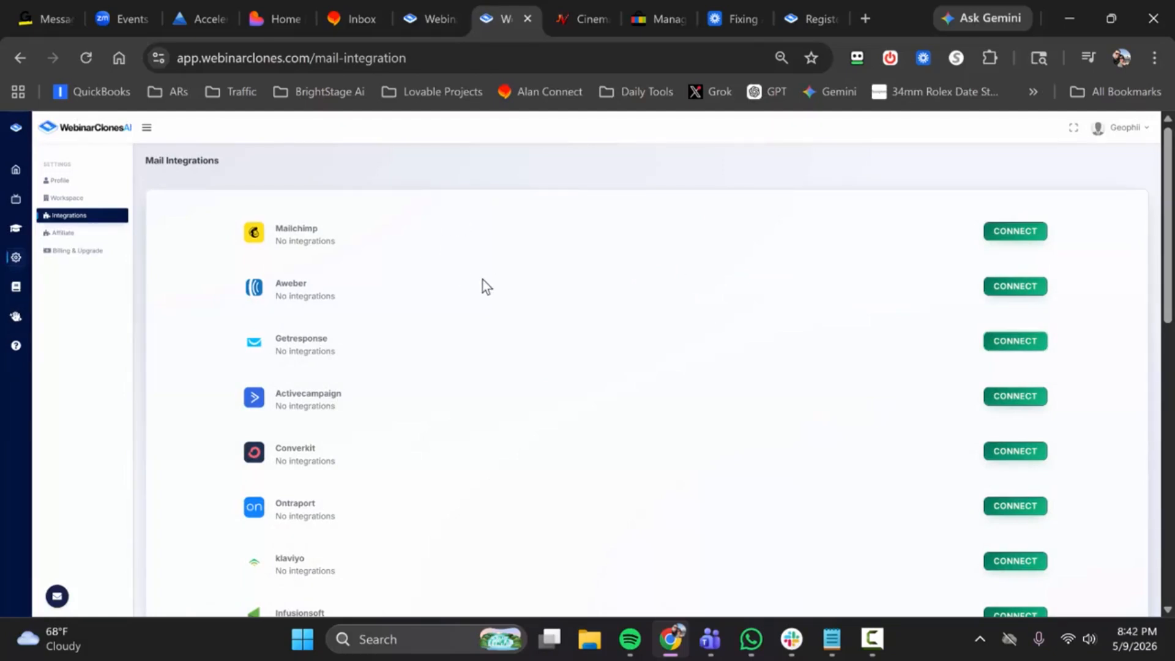
pyautogui.scroll(-7, 456, 333)
pyautogui.scroll(-3, 494, 331)
pyautogui.scroll(10, 499, 330)
pyautogui.scroll(-5, 488, 290)
pyautogui.scroll(10, 453, 285)
pyautogui.hotkey('alt', 'Left')
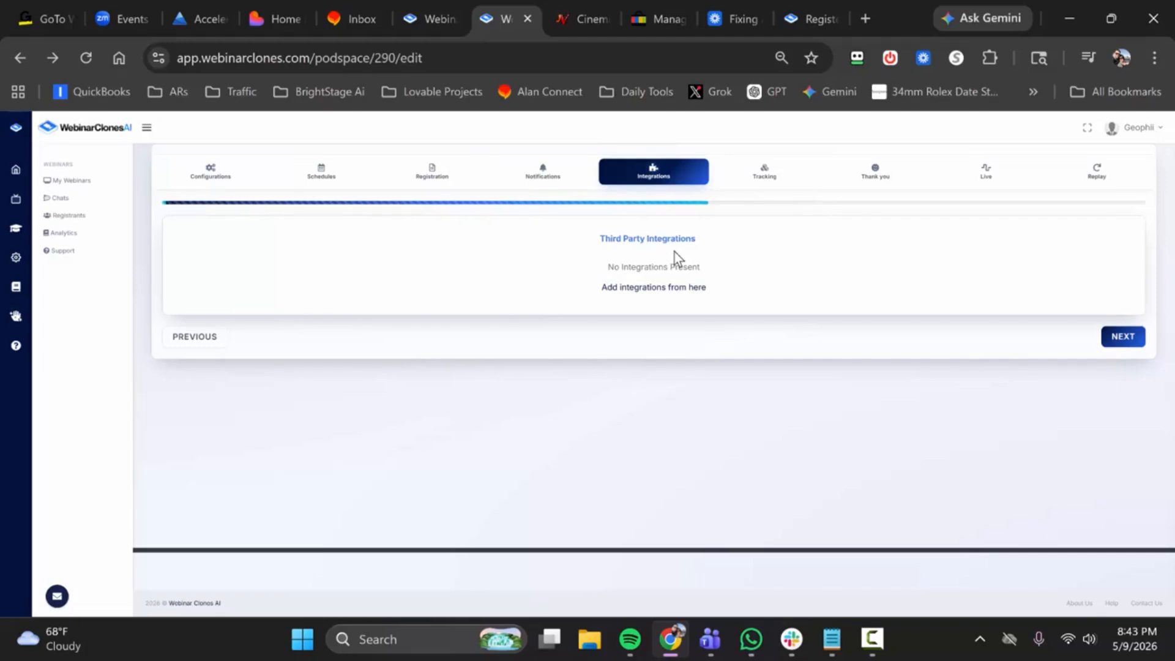
pyautogui.click(1122, 336)
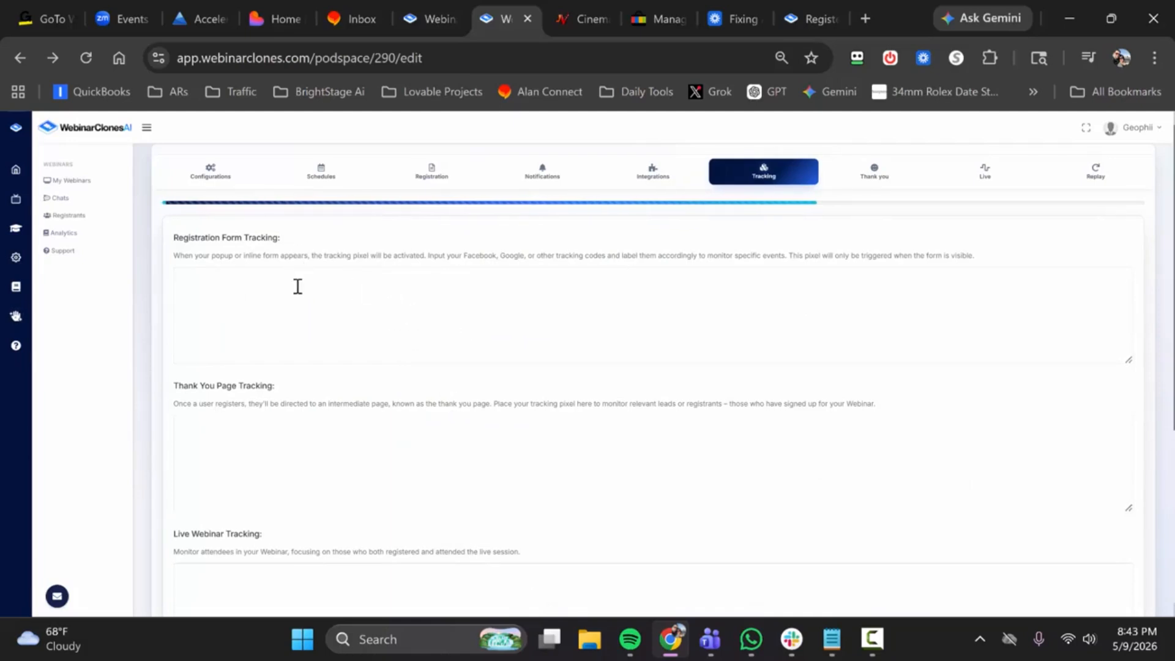
# Step: Review the registration form, thank you page, live webinar and replay page tracking fields, and continue to the Thank you settings
pyautogui.scroll(-1, 367, 410)
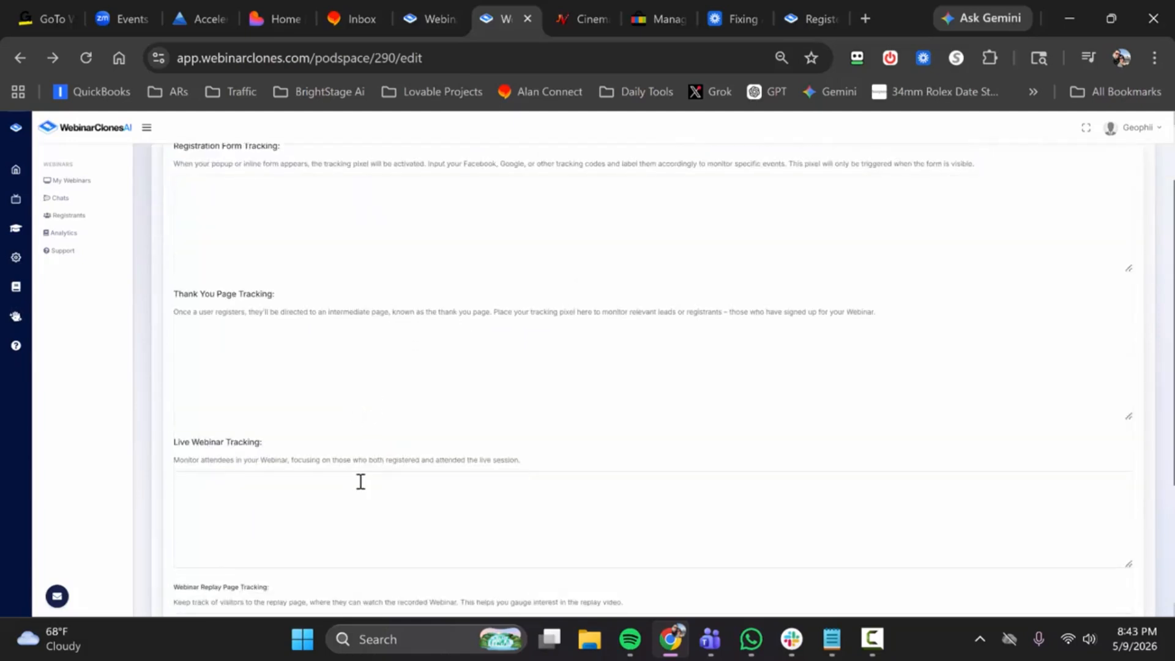
pyautogui.scroll(-1, 282, 465)
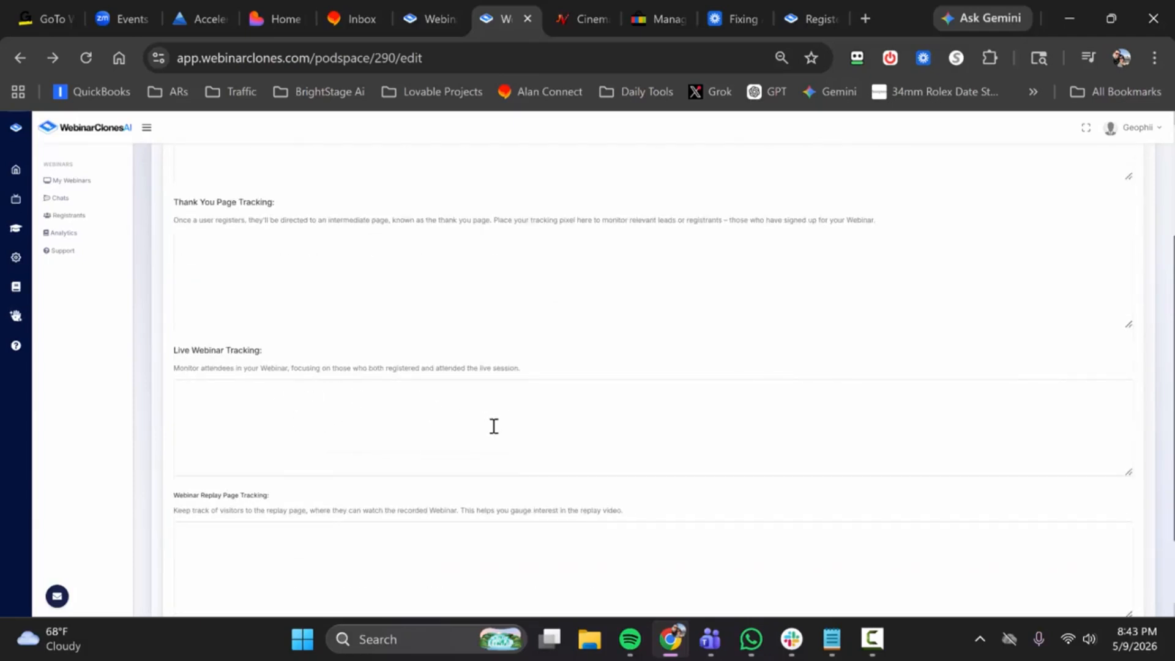
pyautogui.scroll(-1, 475, 392)
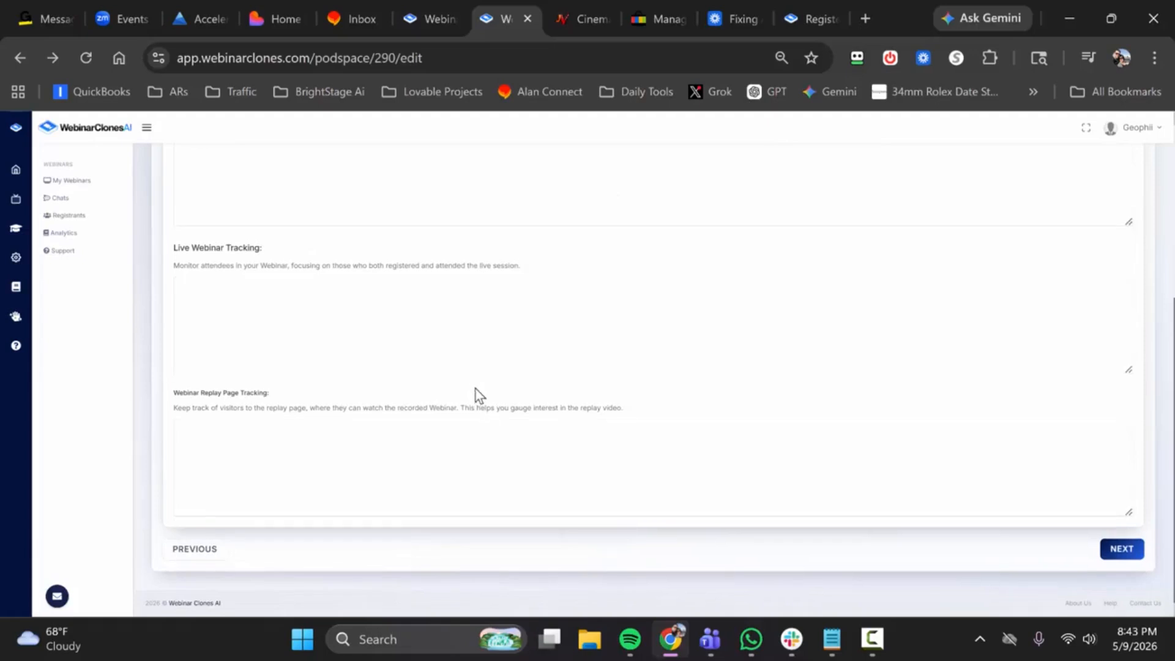
pyautogui.scroll(3, 482, 392)
pyautogui.scroll(-4, 527, 346)
pyautogui.click(1102, 559)
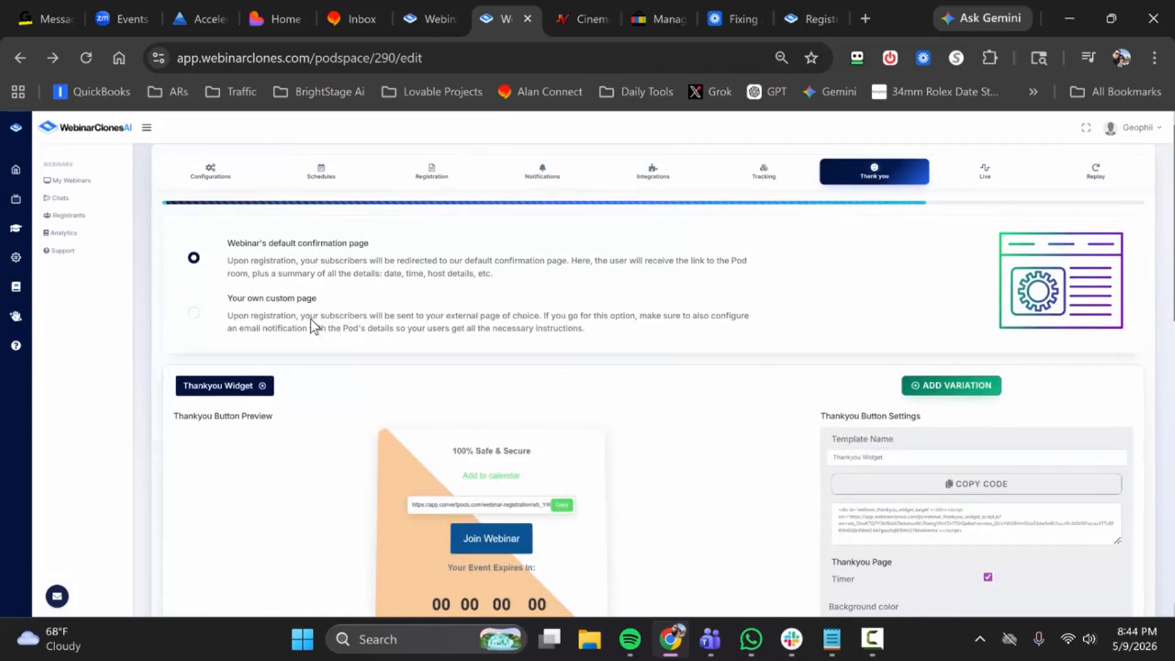
# Step: Try the custom post-registration confirmation page option, and switch back to the webinar's default confirmation page
pyautogui.click(194, 313)
pyautogui.scroll(-2, 343, 319)
pyautogui.scroll(2, 295, 286)
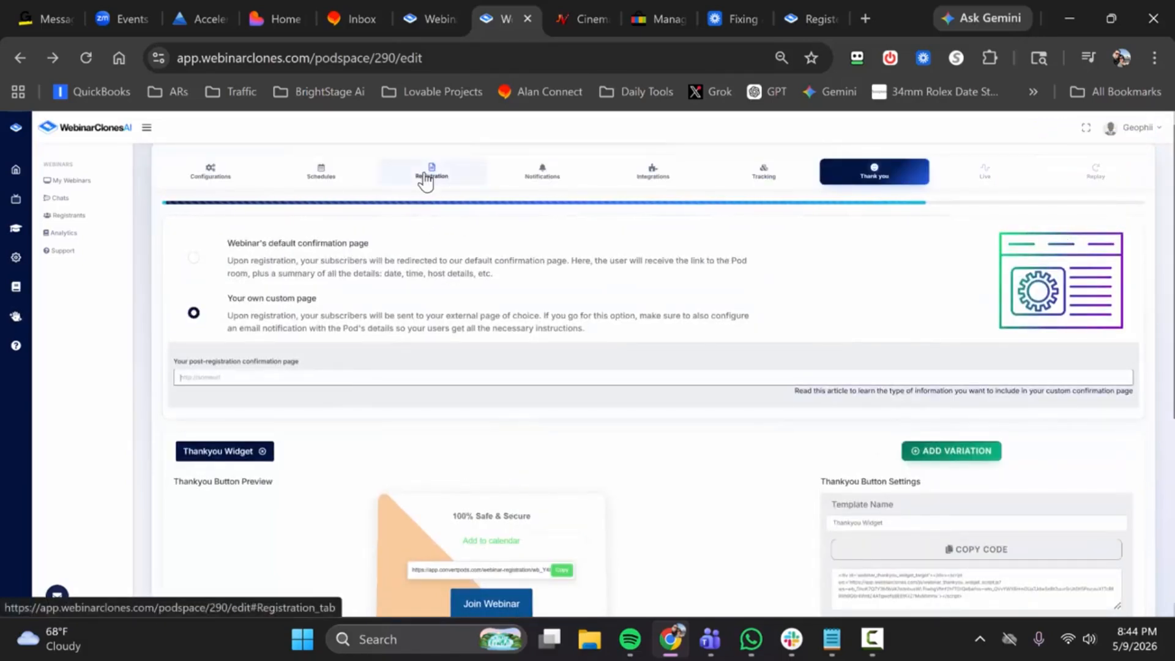
pyautogui.scroll(-2, 982, 465)
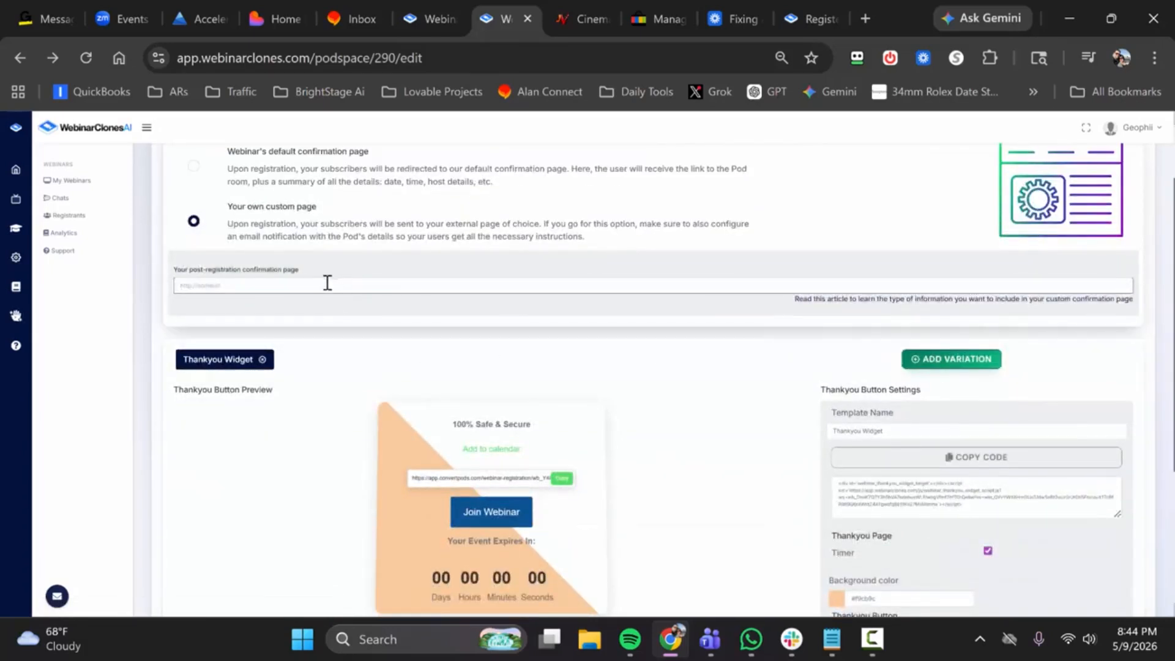
pyautogui.click(257, 284)
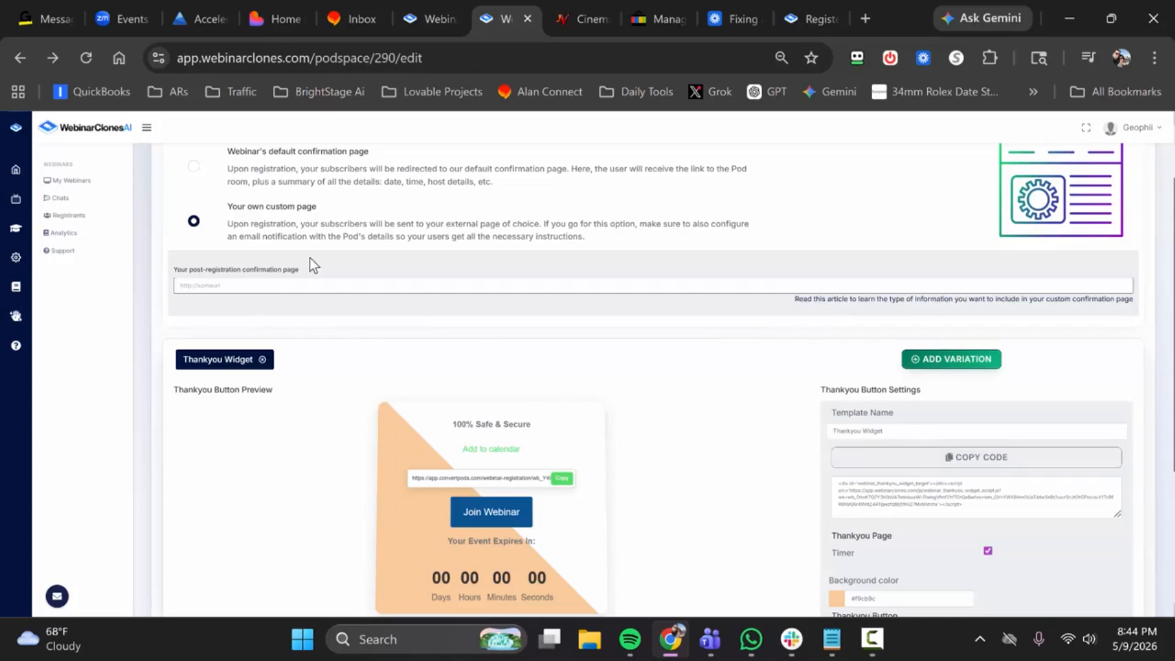
pyautogui.scroll(2, 242, 303)
pyautogui.click(193, 258)
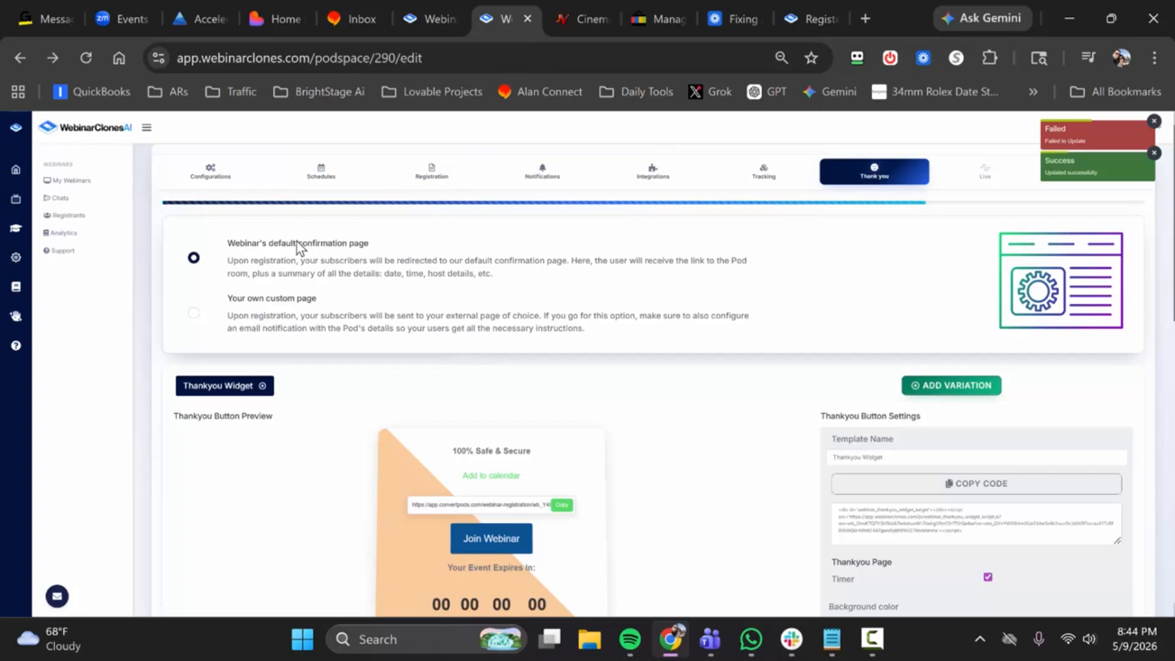
# Step: Review the thank you page templates and split-testing variations, and continue to the Live settings
pyautogui.scroll(-8, 560, 347)
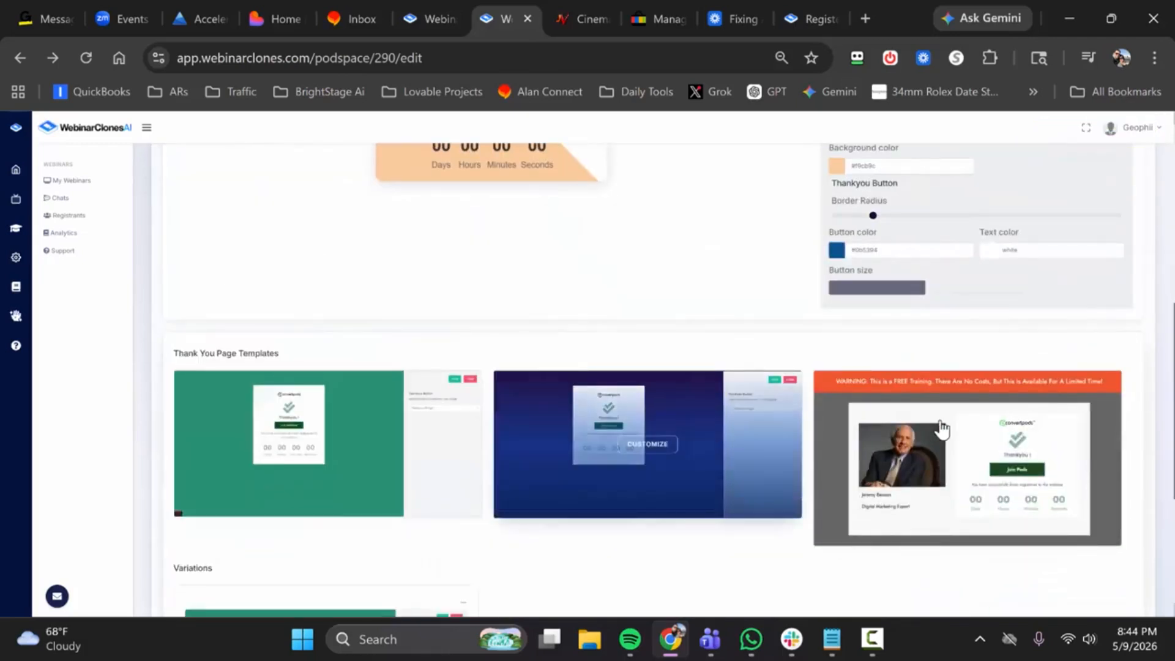
pyautogui.scroll(-2, 368, 404)
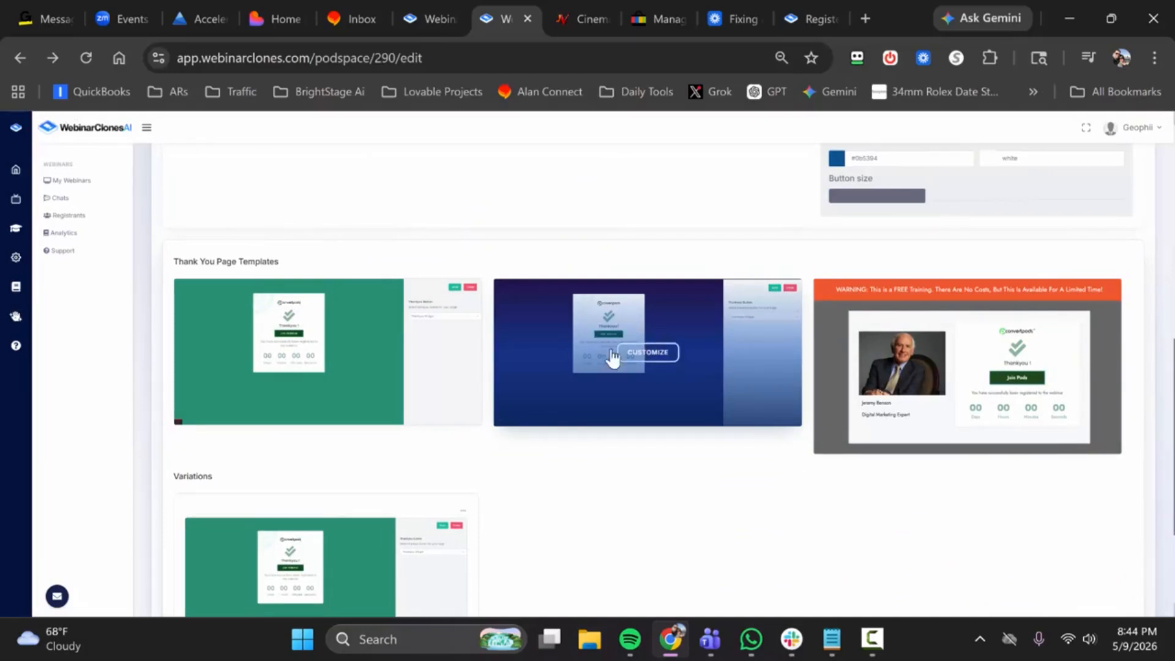
pyautogui.scroll(-1, 615, 344)
pyautogui.scroll(-3, 615, 344)
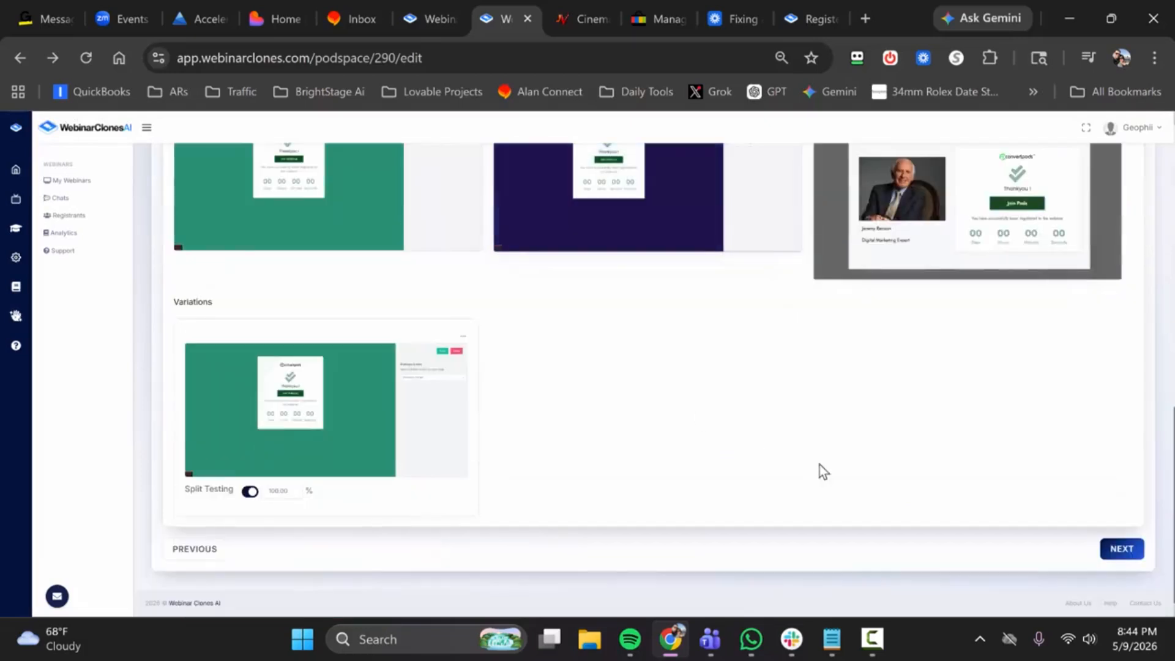
pyautogui.click(1133, 550)
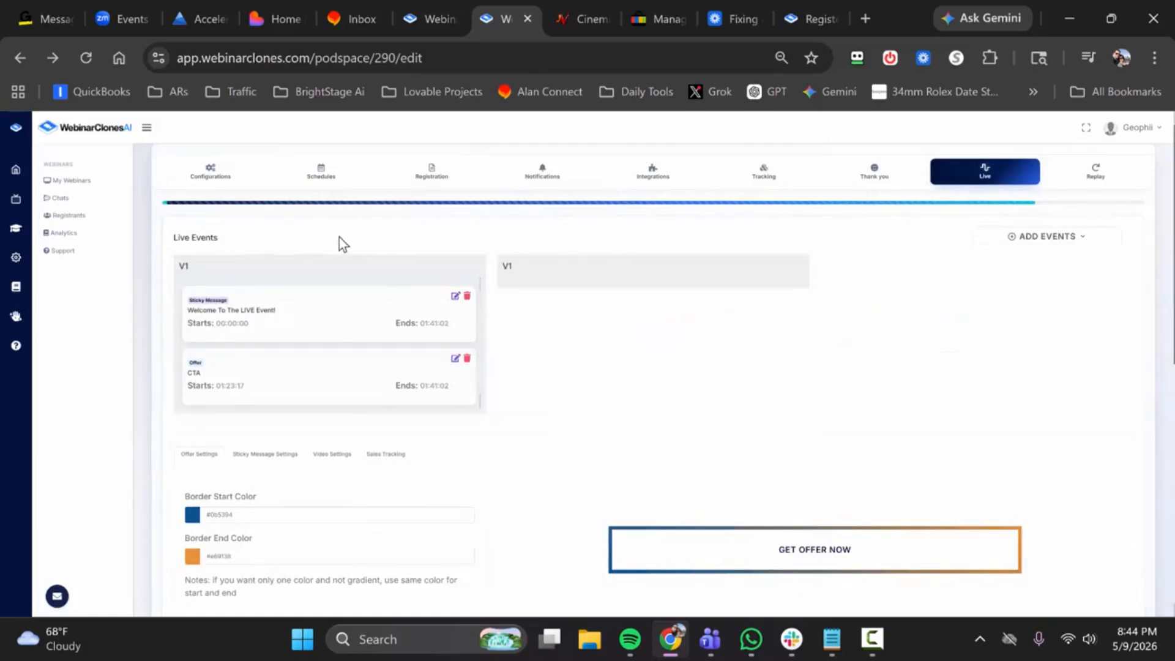
# Step: Examine the event types available for the live webinar and the sticky message border settings with their preview
pyautogui.click(1068, 236)
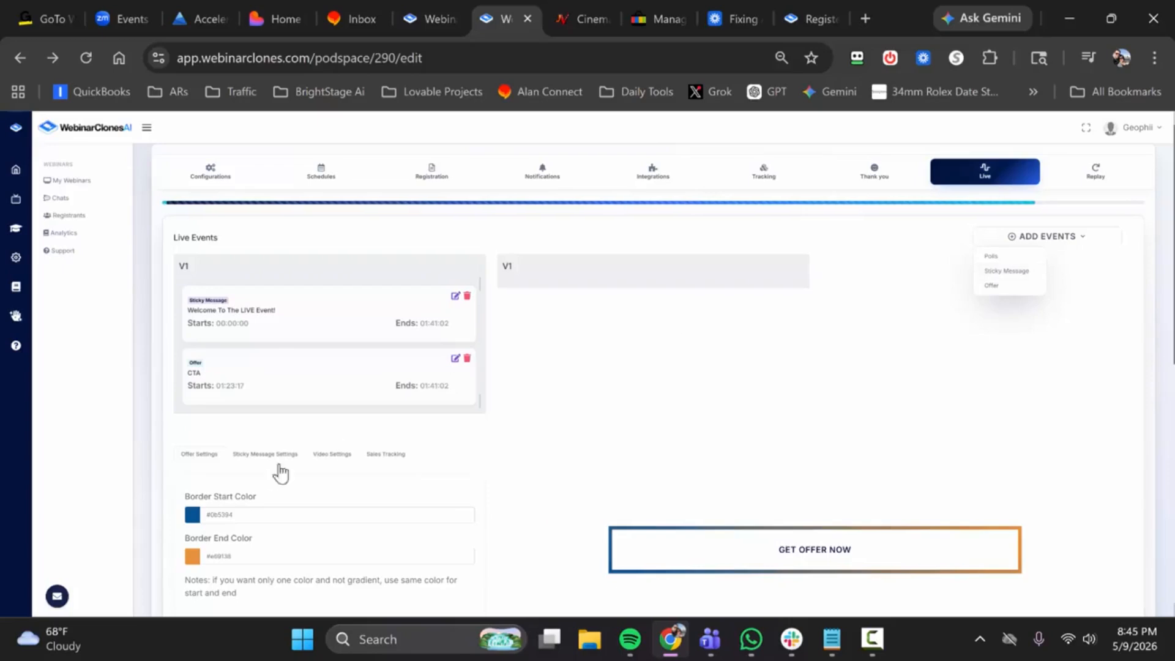
pyautogui.click(268, 455)
pyautogui.scroll(-2, 700, 443)
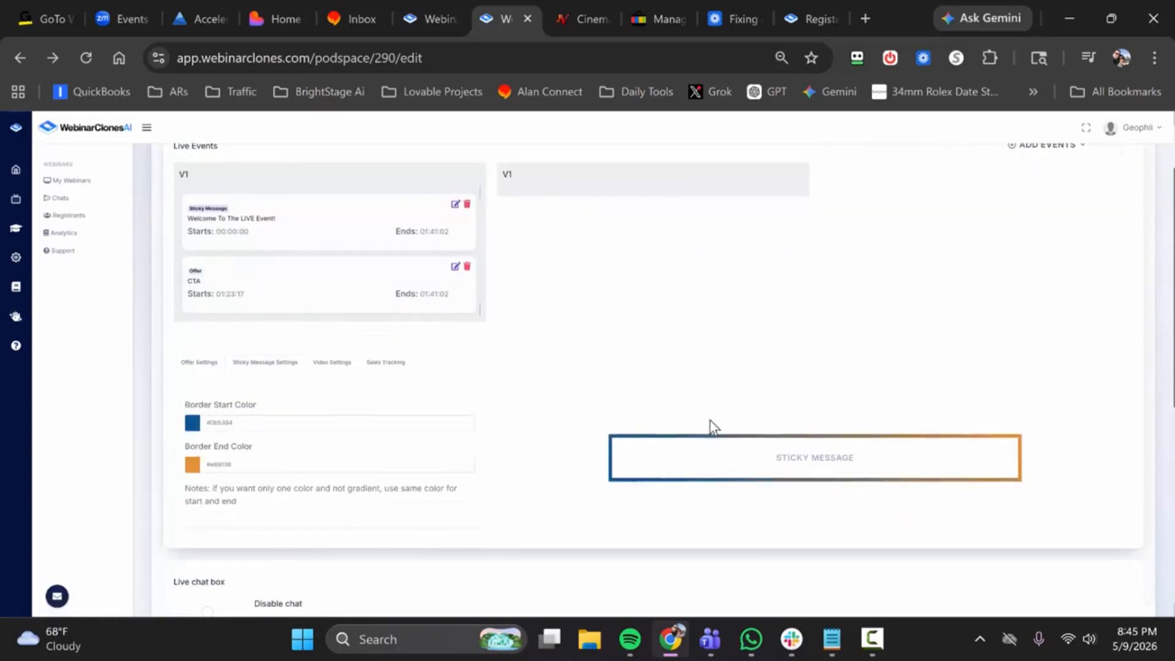
pyautogui.scroll(2, 737, 394)
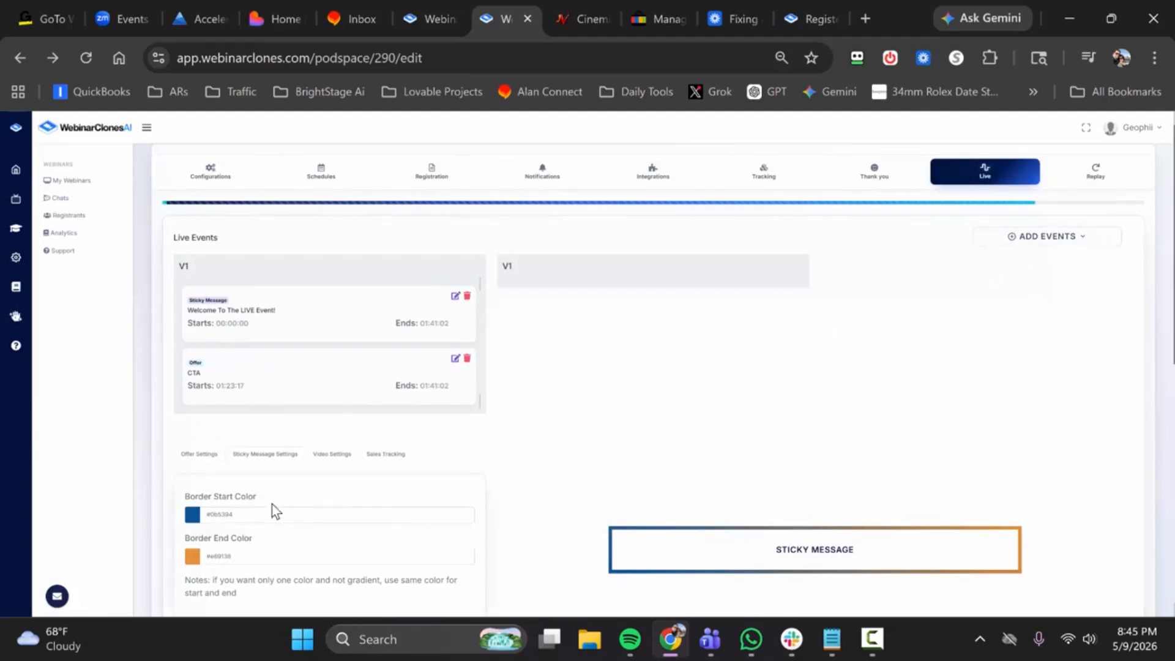
pyautogui.click(1065, 238)
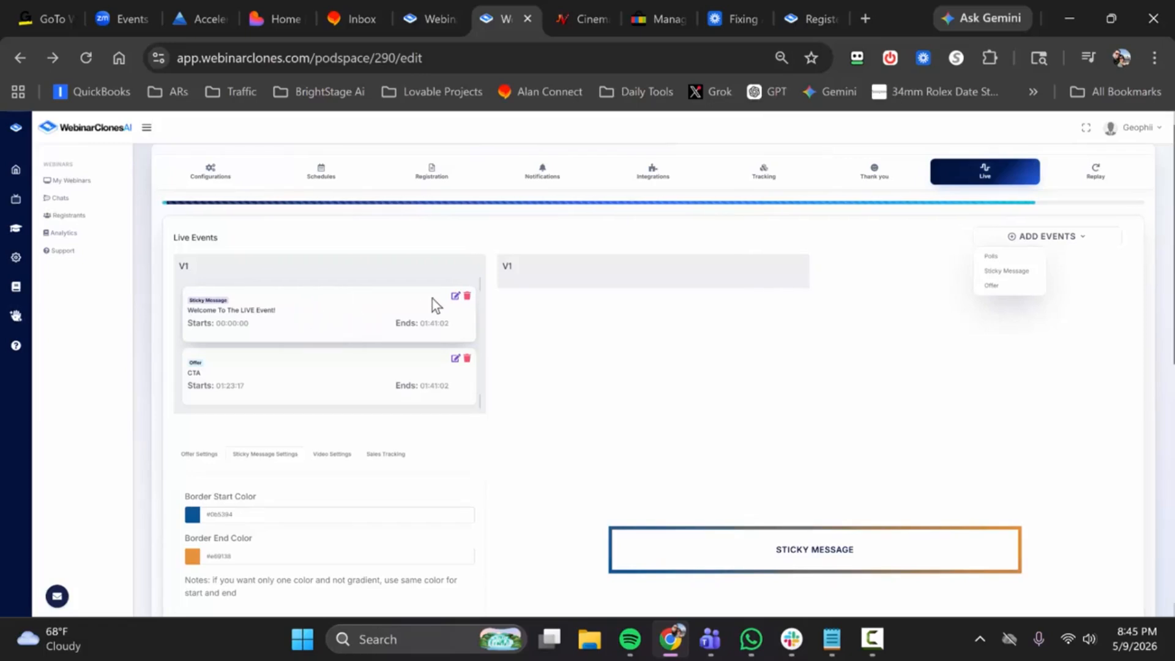
# Step: View the settings of the "Welcome To The LIVE Event!" sticky message, and close them without saving
pyautogui.click(455, 298)
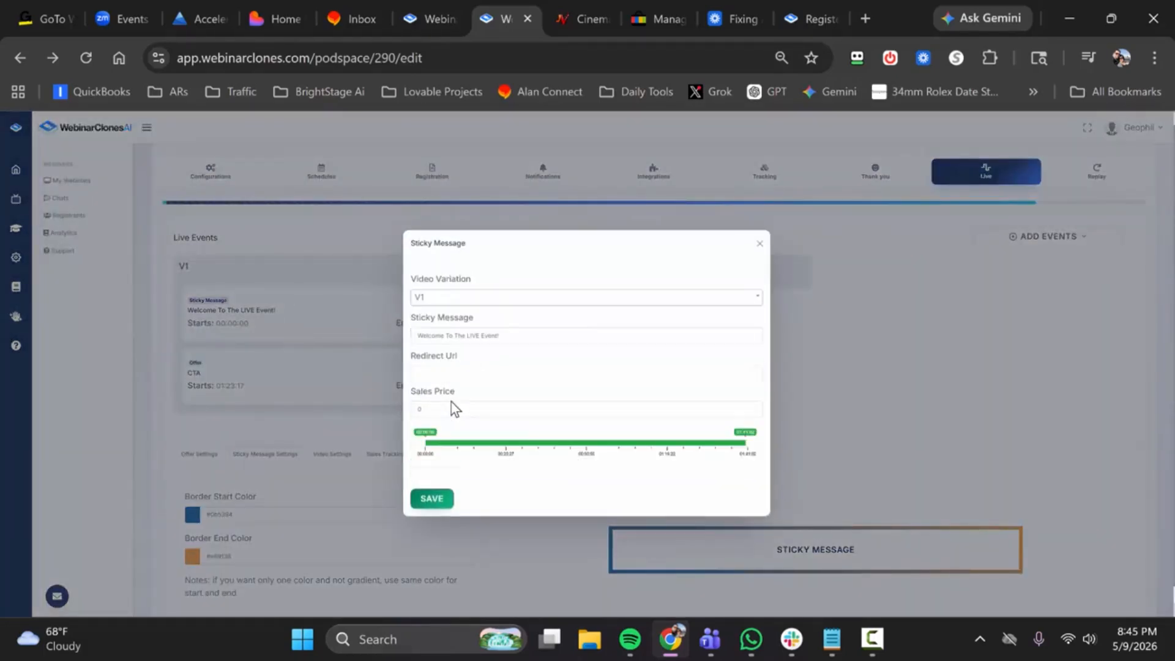
pyautogui.click(465, 371)
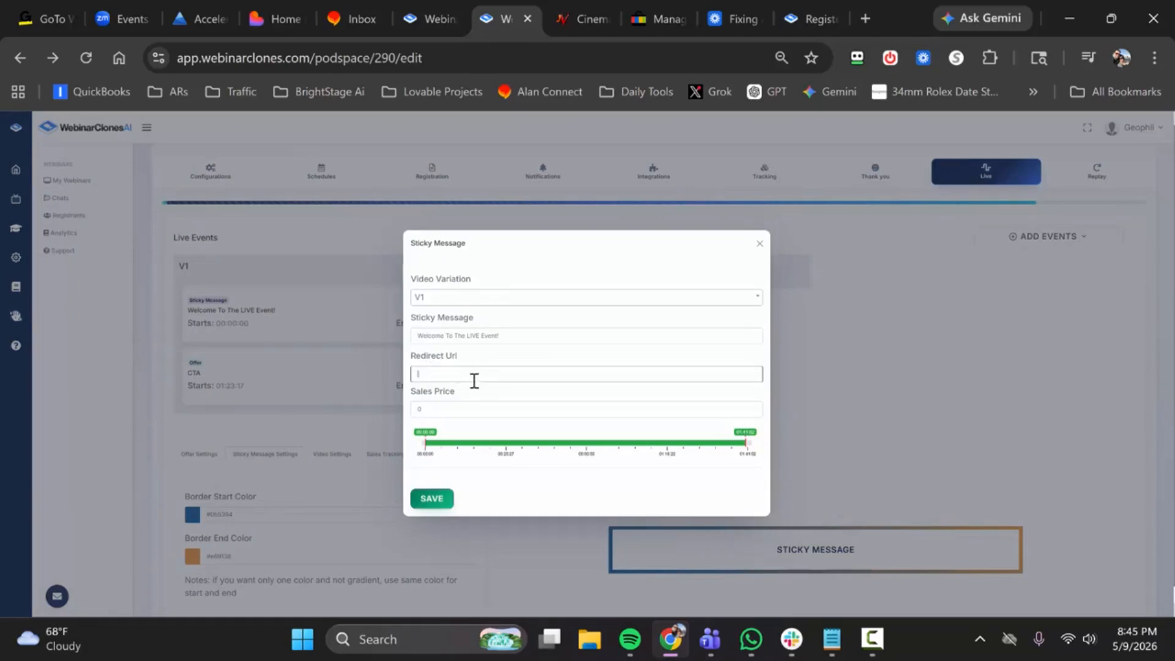
pyautogui.click(759, 245)
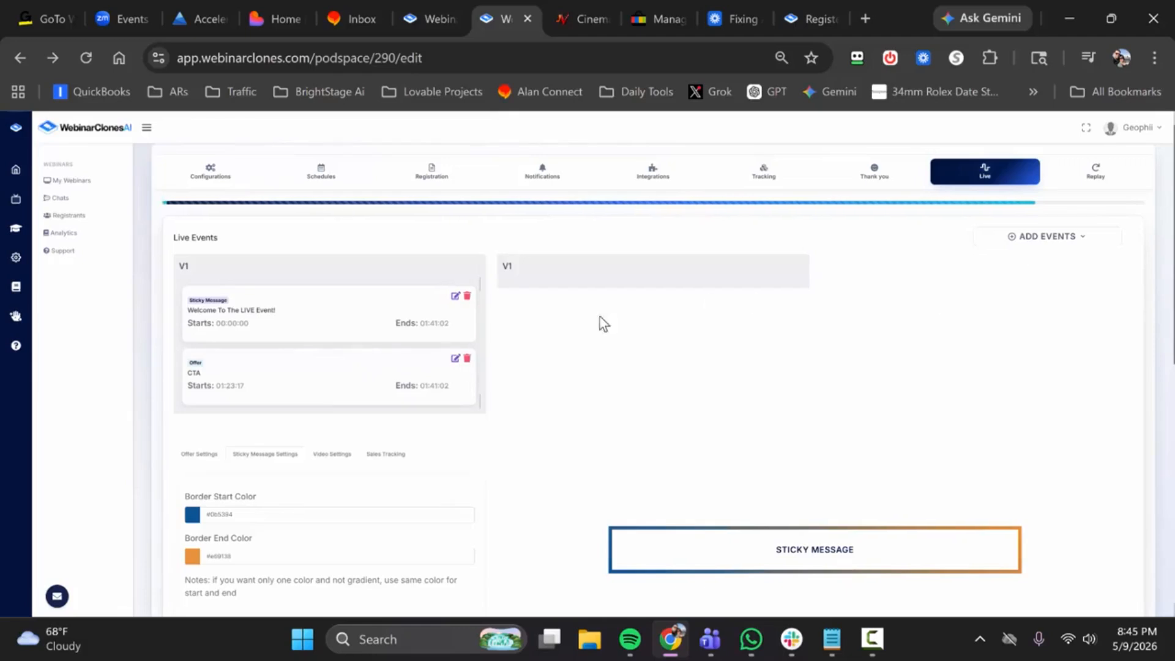
# Step: Replace the button URL of the CTA offer with the Cinemation affiliate link copied from JVZoo
pyautogui.click(456, 364)
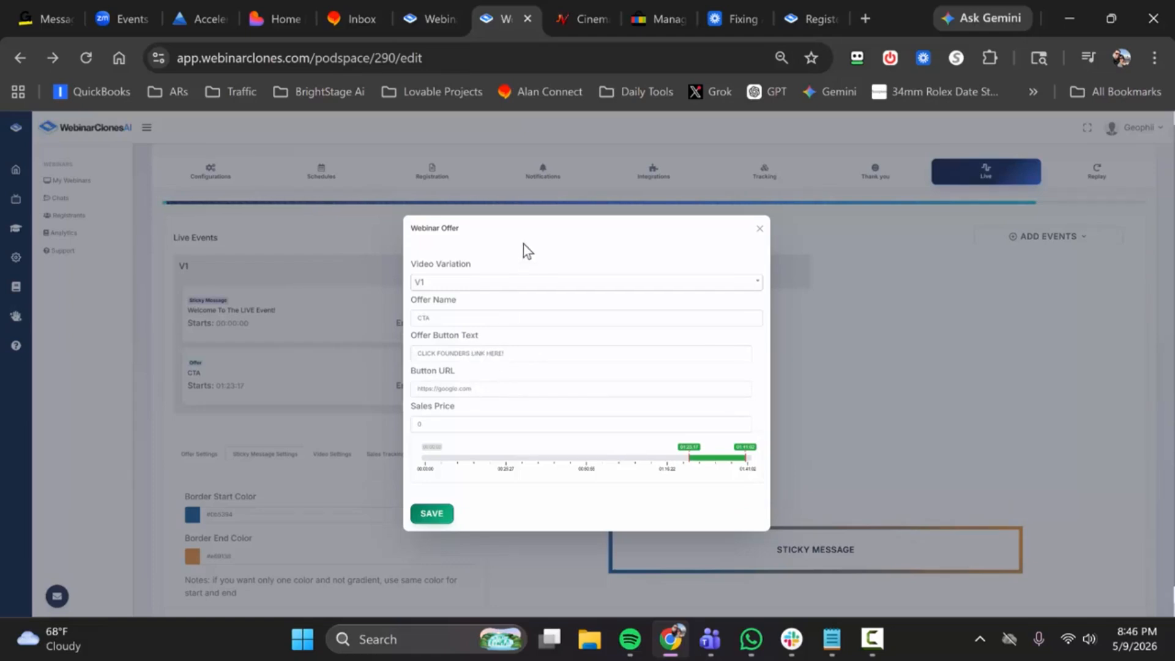
pyautogui.click(560, 2)
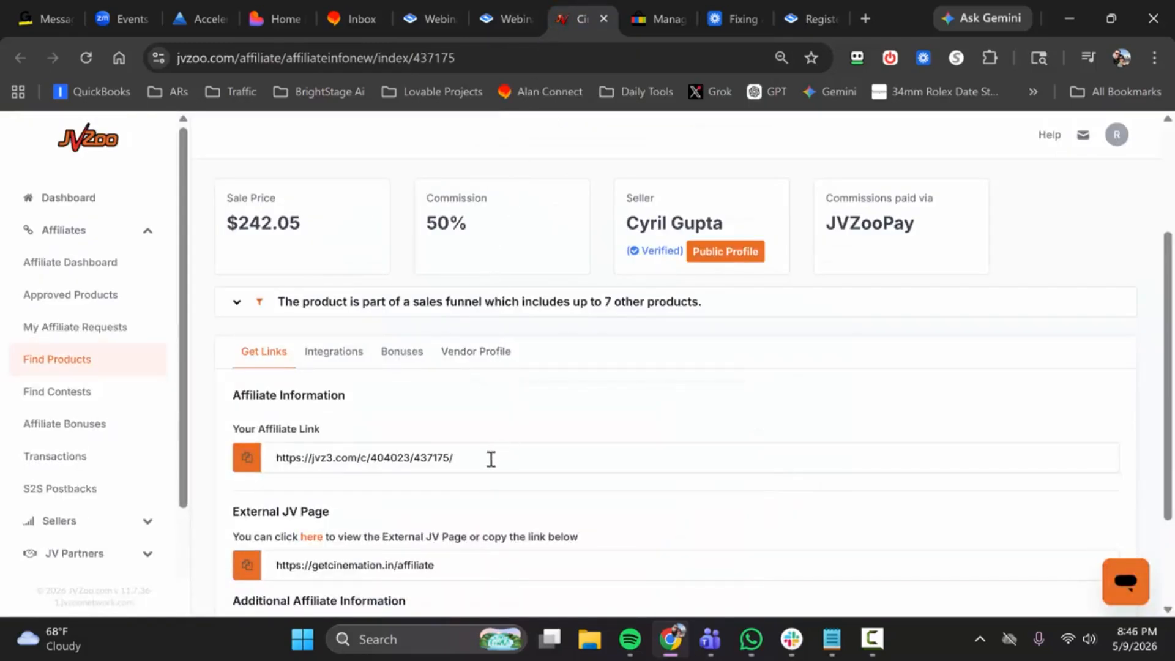
pyautogui.moveTo(483, 461); pyautogui.dragTo(248, 460)
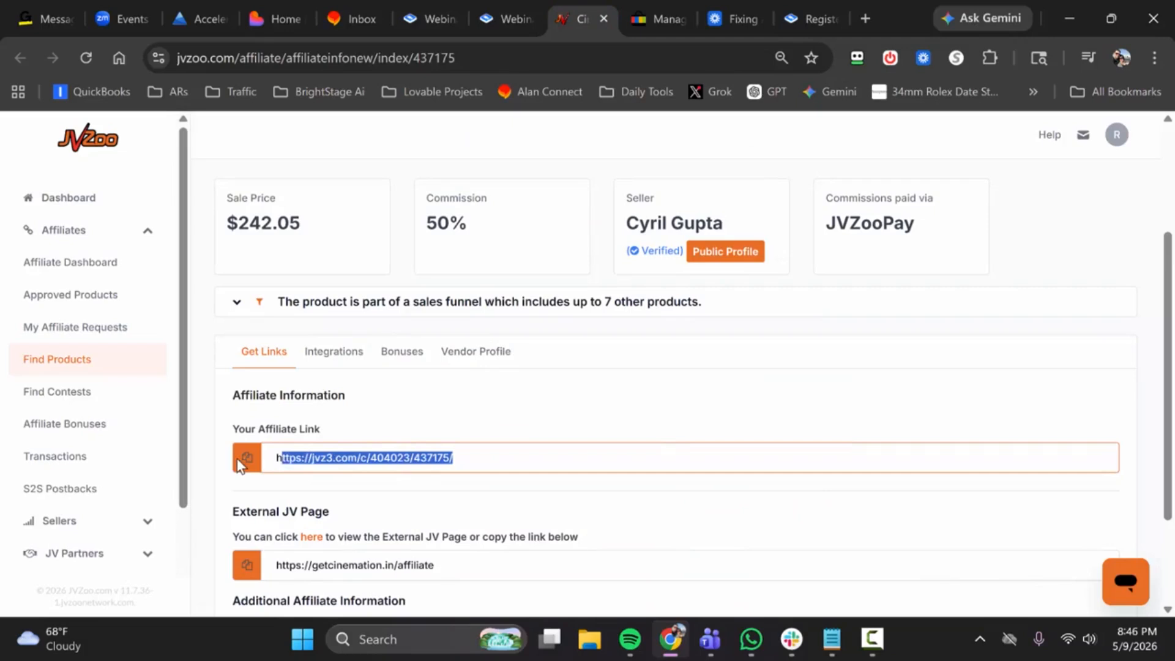
pyautogui.click(246, 459)
pyautogui.click(497, 1)
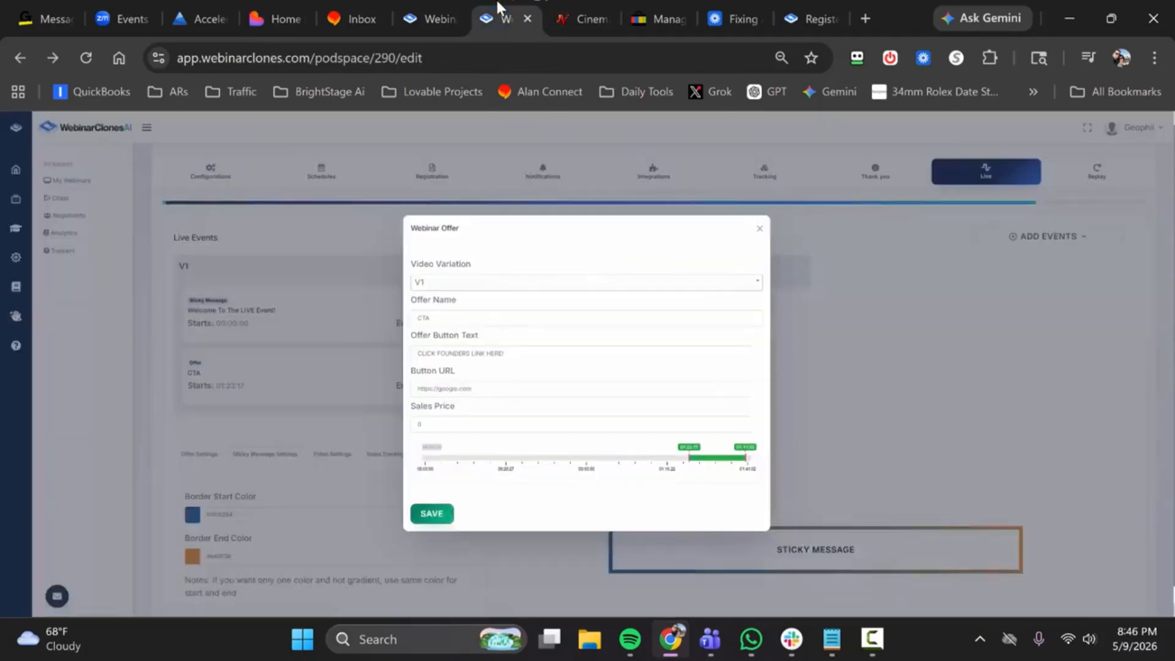
pyautogui.click(489, 390)
pyautogui.hotkey('ctrl', 'a')
pyautogui.hotkey('ctrl', 'v')
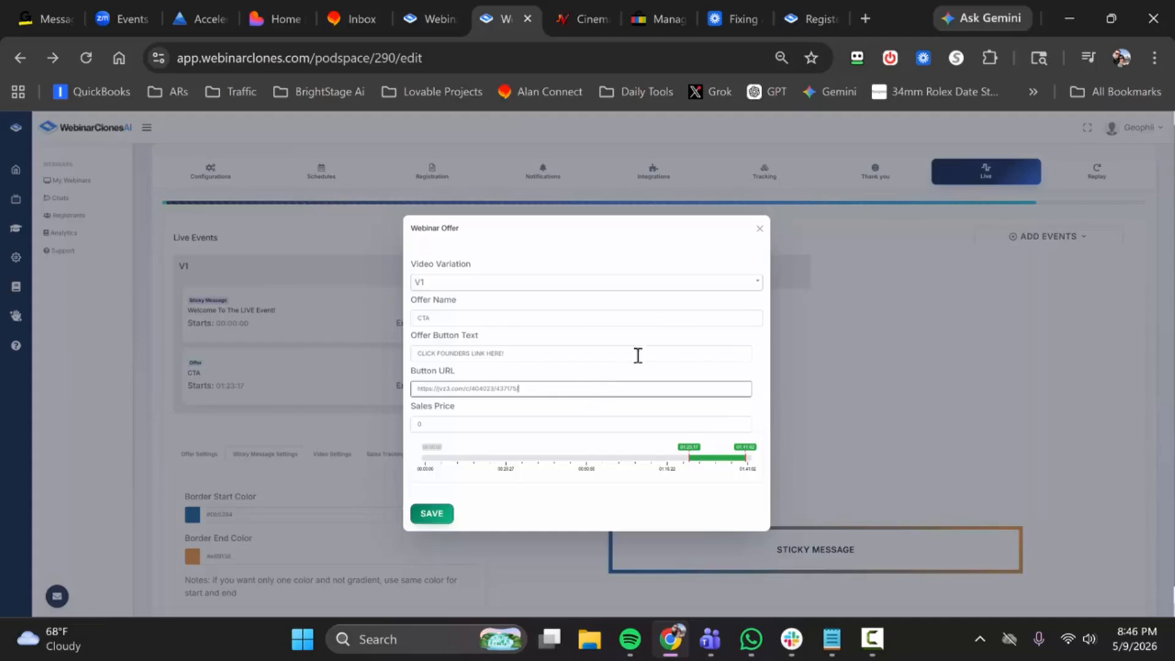
# Step: Load the copied affiliate link in a new browser tab and look through the Cinemation sales page
pyautogui.click(872, 5)
pyautogui.hotkey('ctrl', 'v')
pyautogui.press('Return')
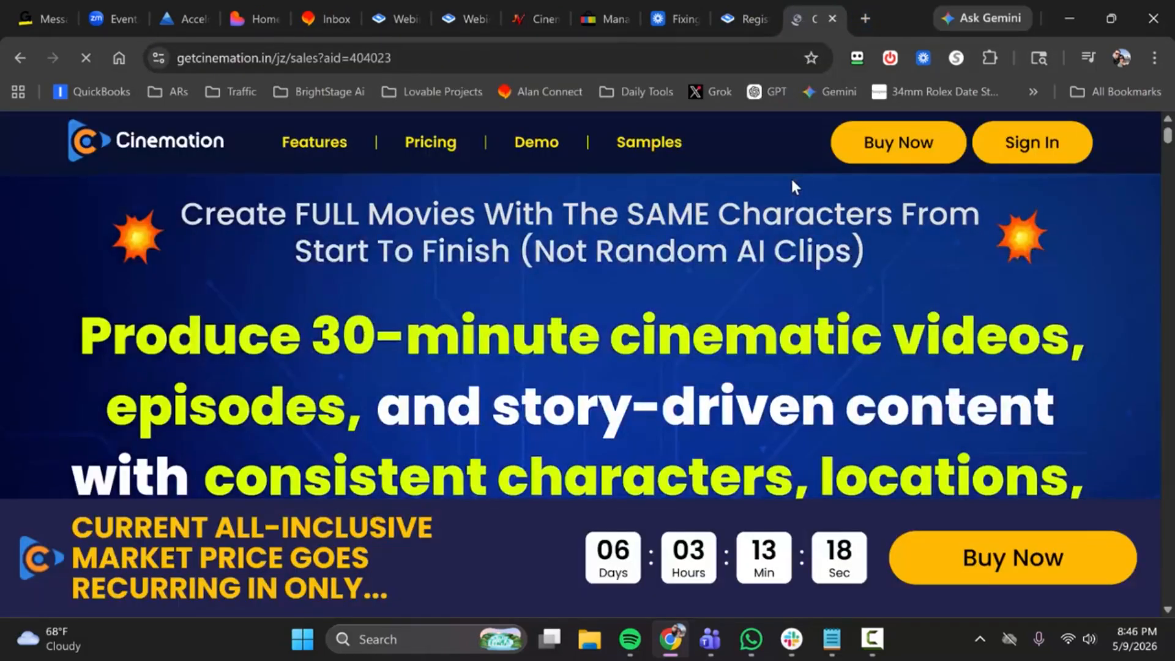
pyautogui.scroll(-5, 794, 214)
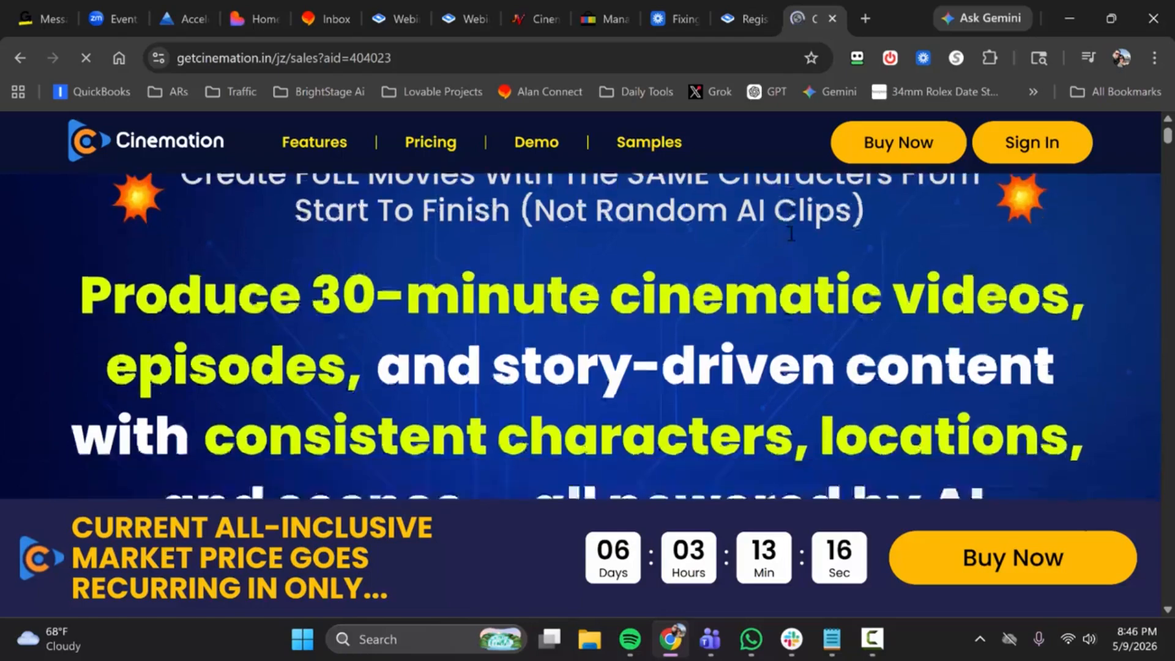
pyautogui.scroll(-8, 793, 231)
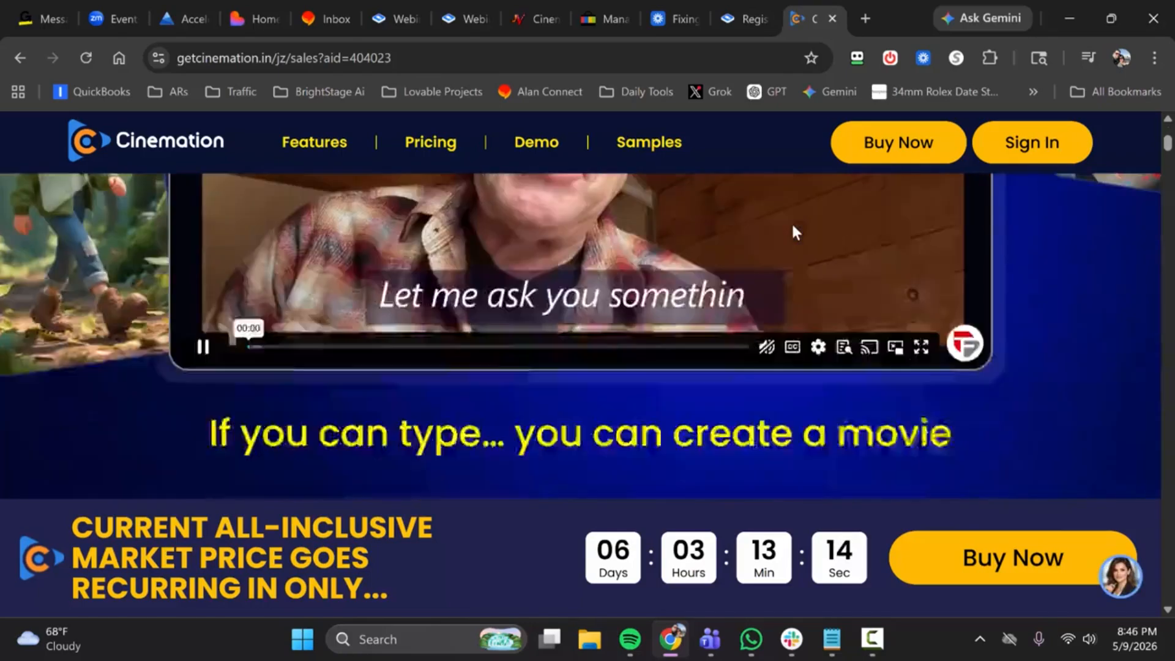
pyautogui.scroll(-10, 791, 230)
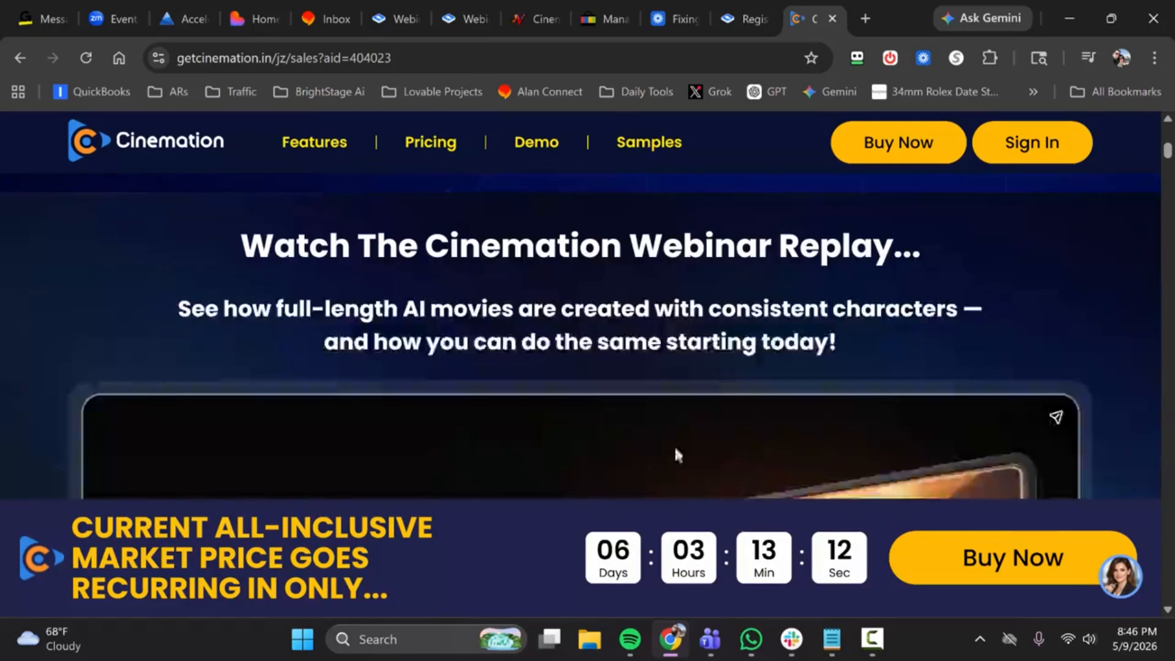
pyautogui.scroll(-5, 535, 320)
pyautogui.scroll(15, 543, 309)
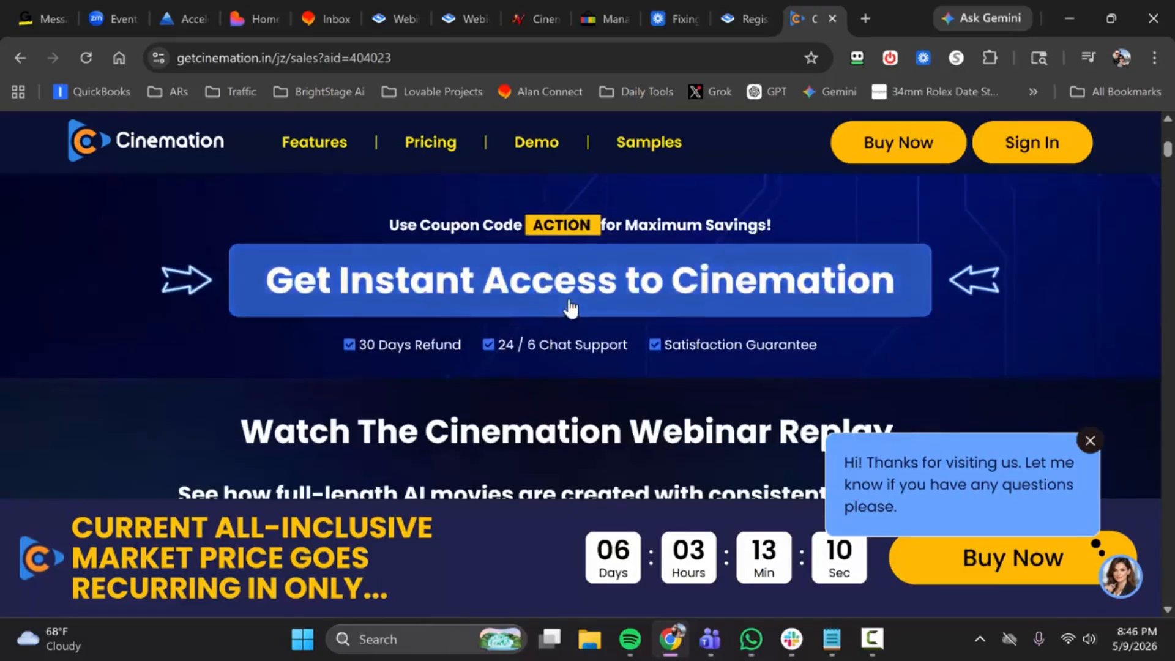
pyautogui.scroll(10, 580, 299)
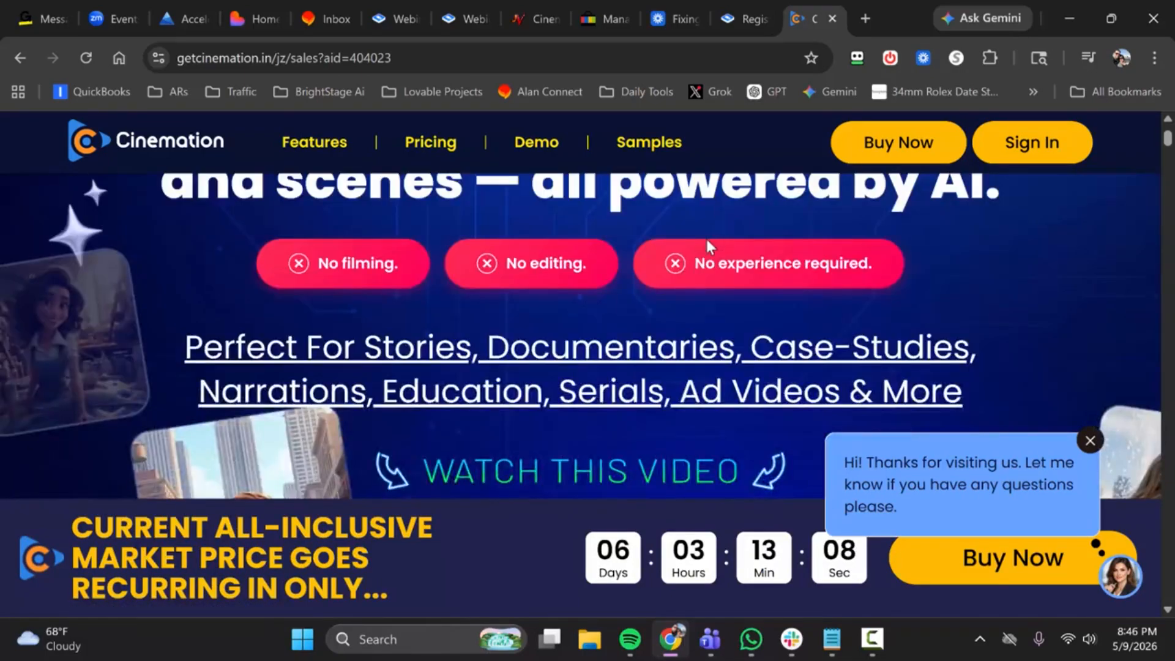
pyautogui.scroll(5, 711, 236)
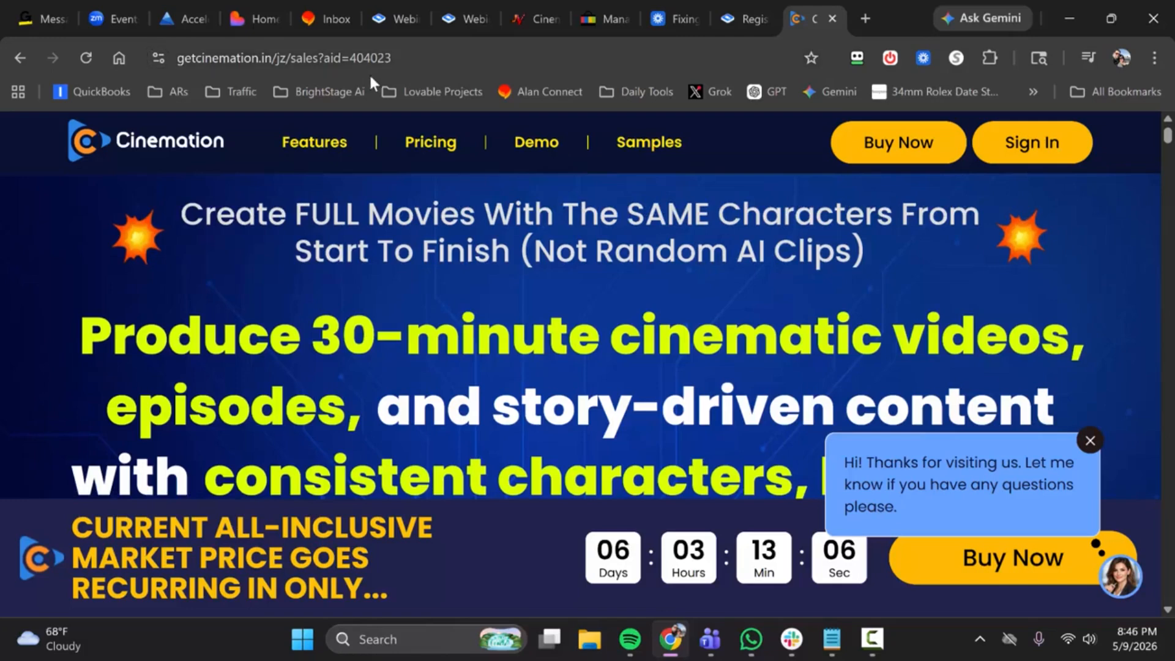
# Step: Try cutting the affiliate ID parameter out of the sales page address
pyautogui.moveTo(318, 58); pyautogui.dragTo(408, 58)
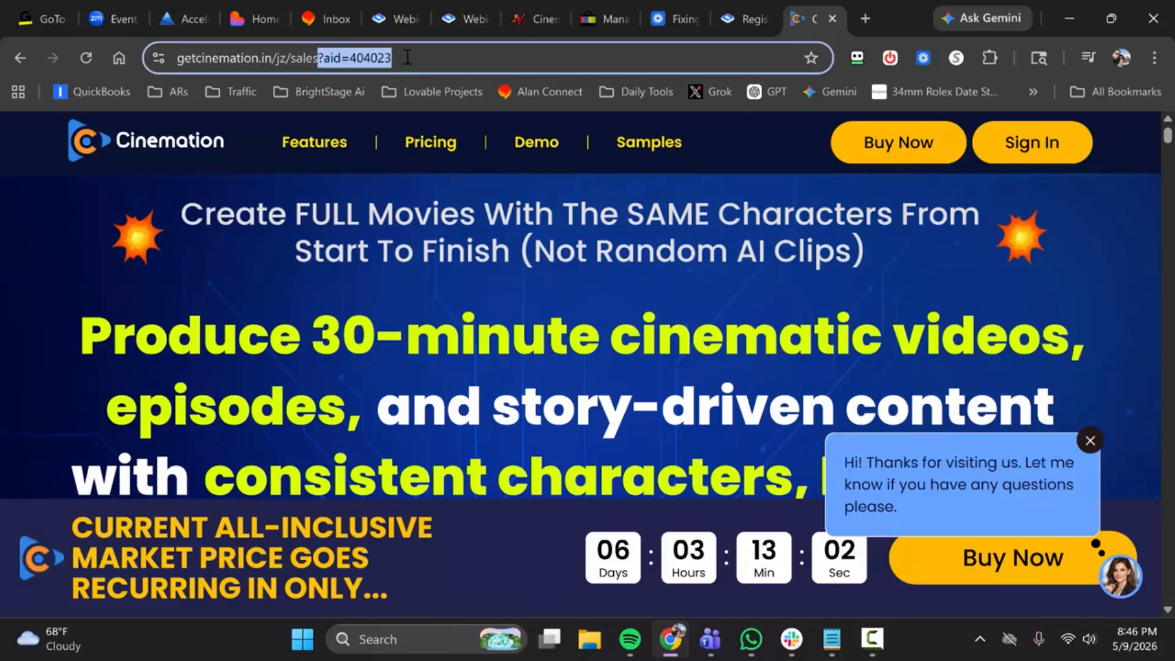
pyautogui.rightClick(407, 58)
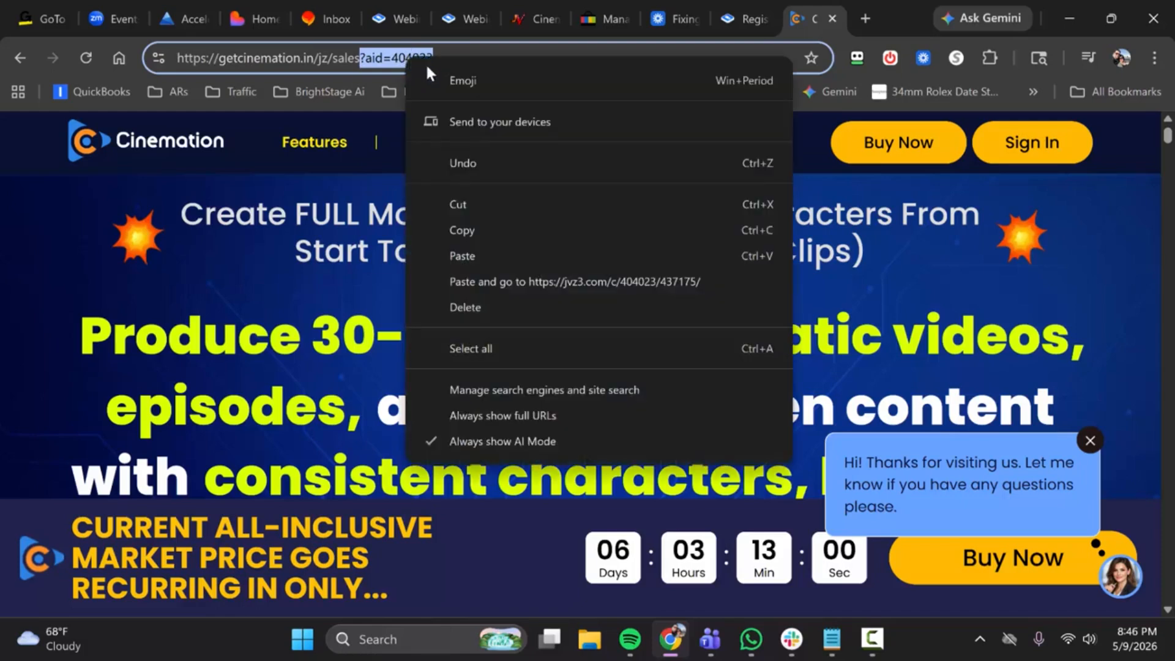
pyautogui.click(471, 205)
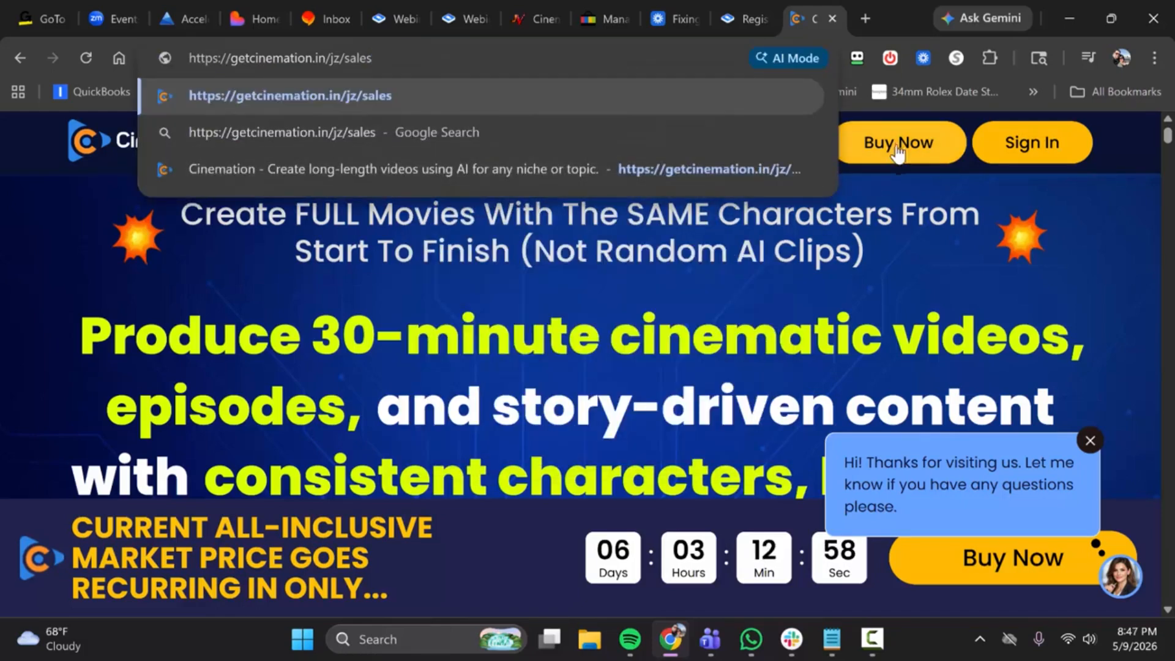
# Step: Go to the pricing section of the Cinemation sales page and open the checkout of the All-Inclusive Special Deal
pyautogui.click(897, 147)
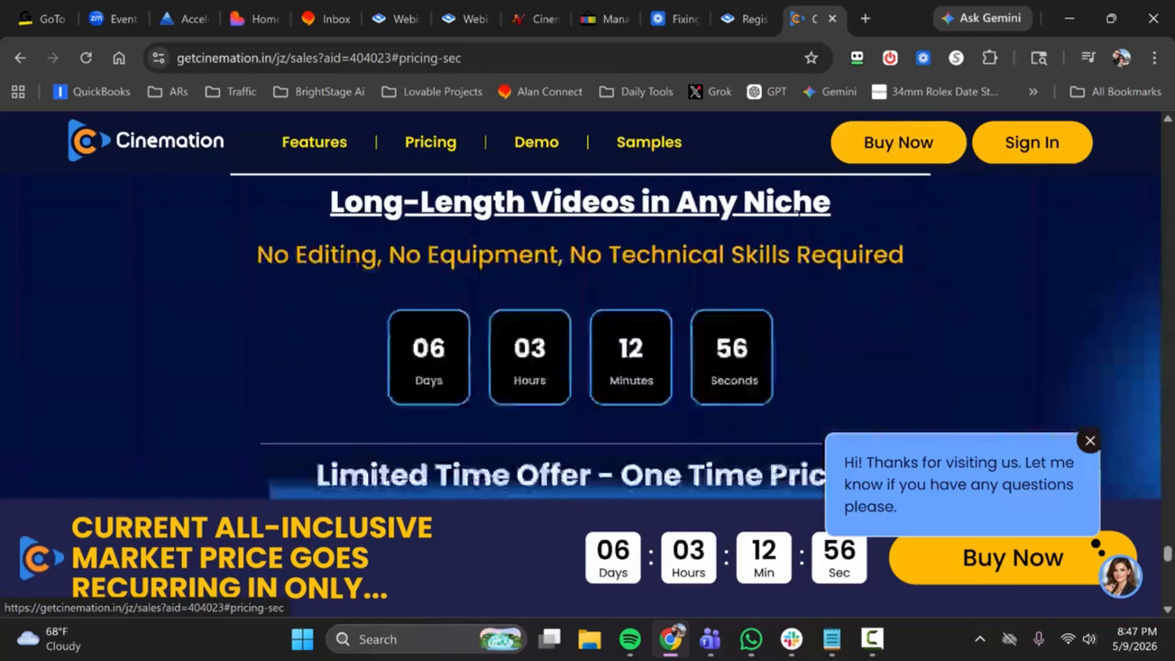
pyautogui.scroll(-10, 675, 277)
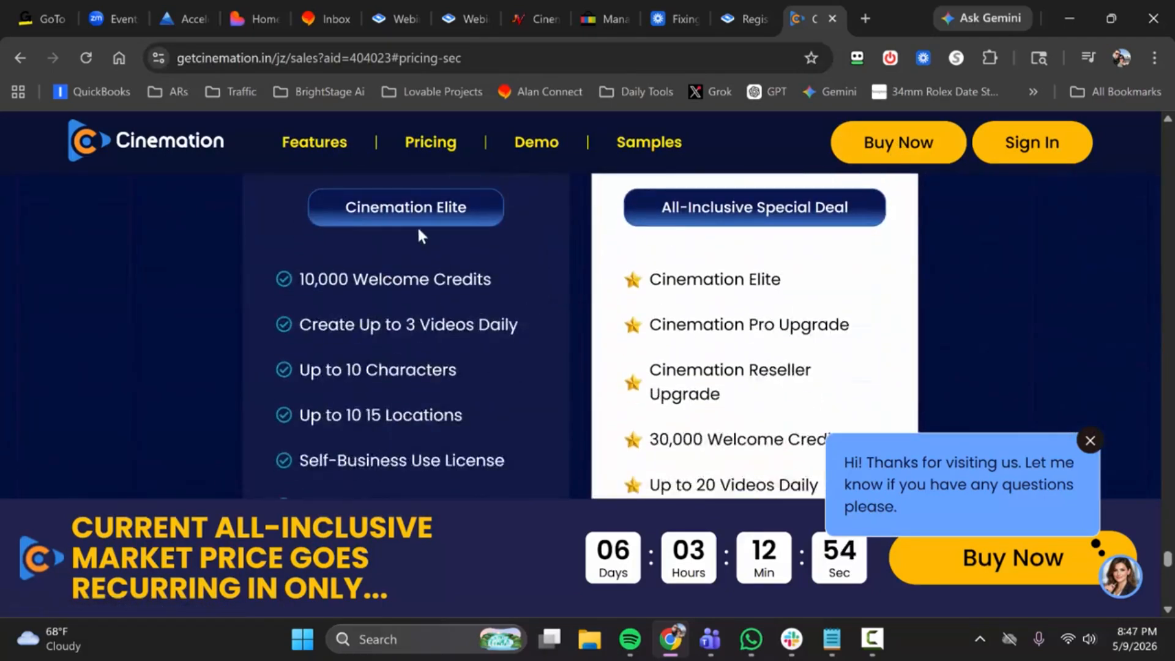
pyautogui.scroll(-5, 419, 233)
pyautogui.scroll(-3, 682, 268)
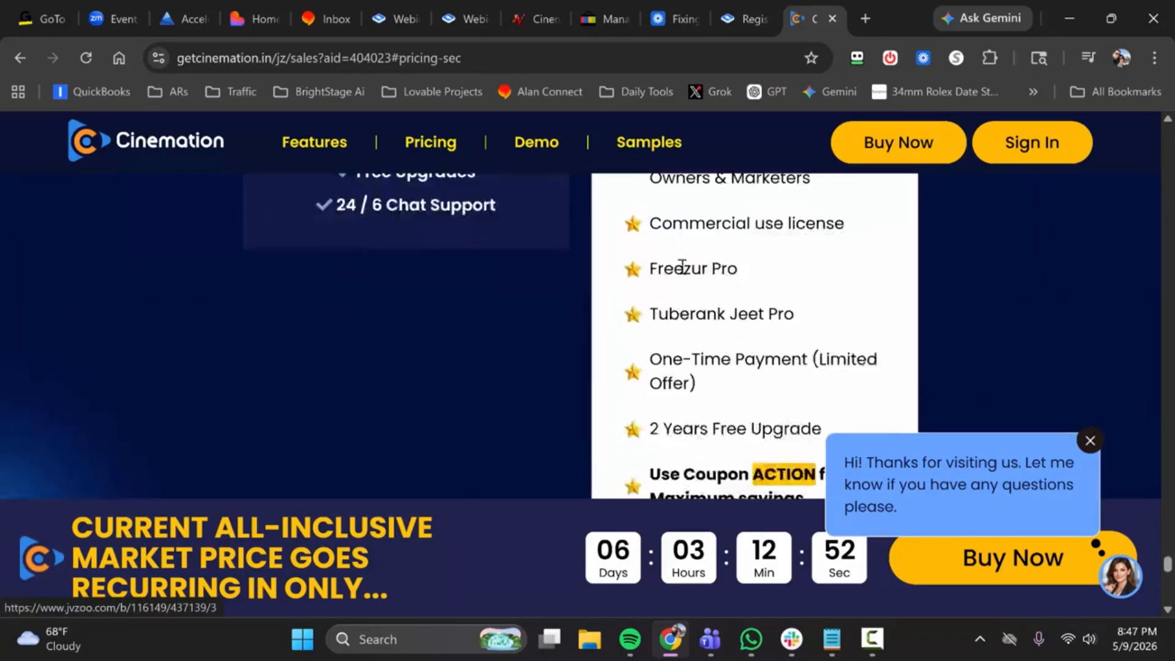
pyautogui.scroll(-3, 683, 267)
pyautogui.scroll(1, 724, 313)
pyautogui.click(724, 312)
# Step: Append the cut affiliate ID parameter to the All-Inclusive checkout address, copy the full address and load it
pyautogui.click(402, 58)
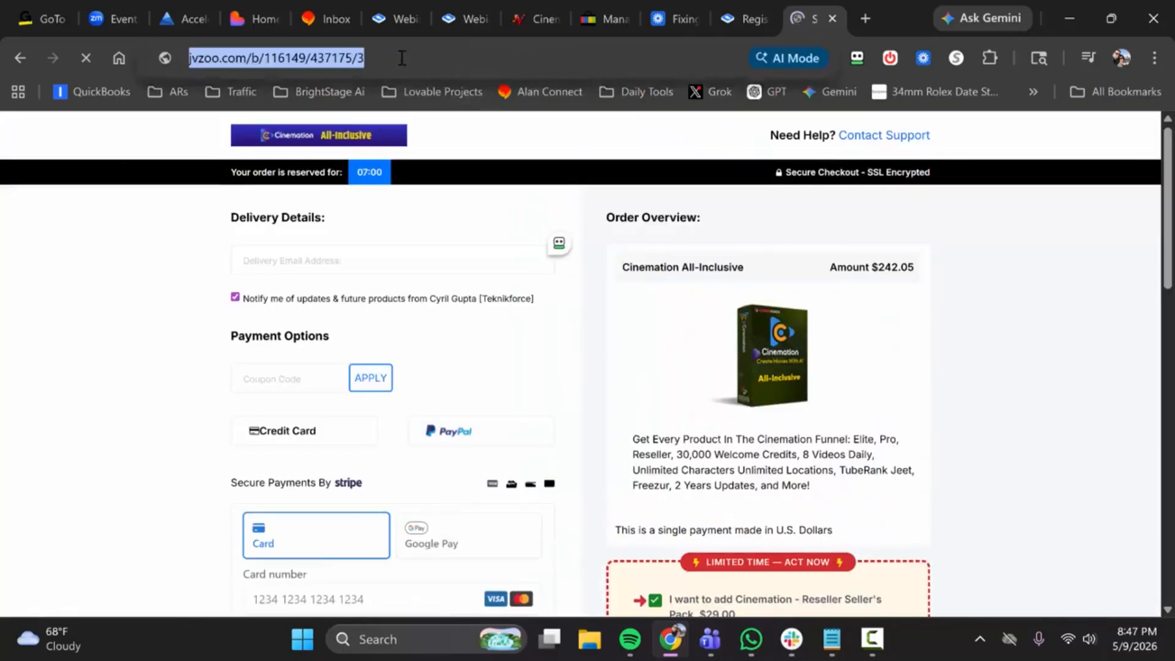
pyautogui.click(429, 58)
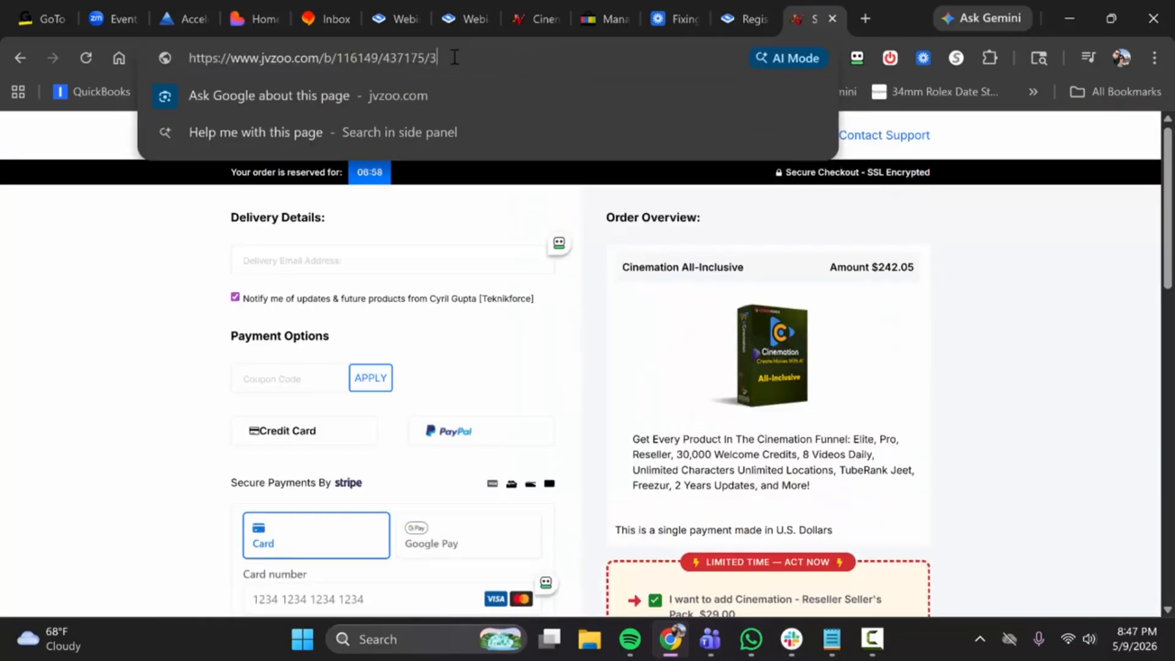
pyautogui.rightClick(461, 56)
pyautogui.click(533, 253)
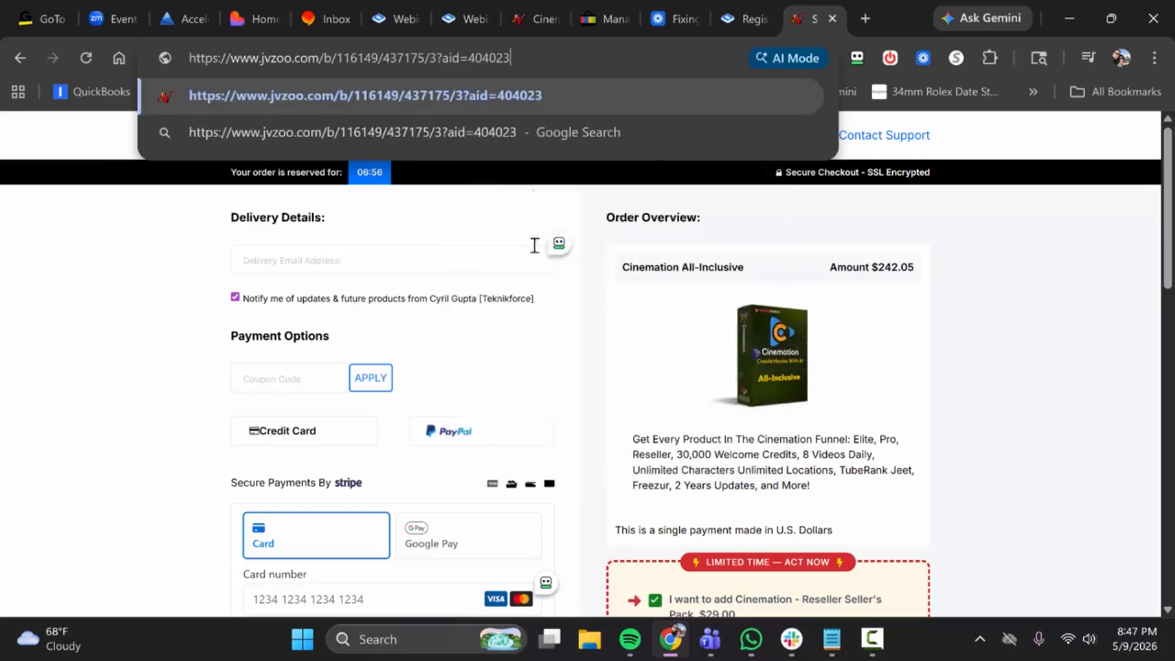
pyautogui.moveTo(547, 60); pyautogui.dragTo(187, 60)
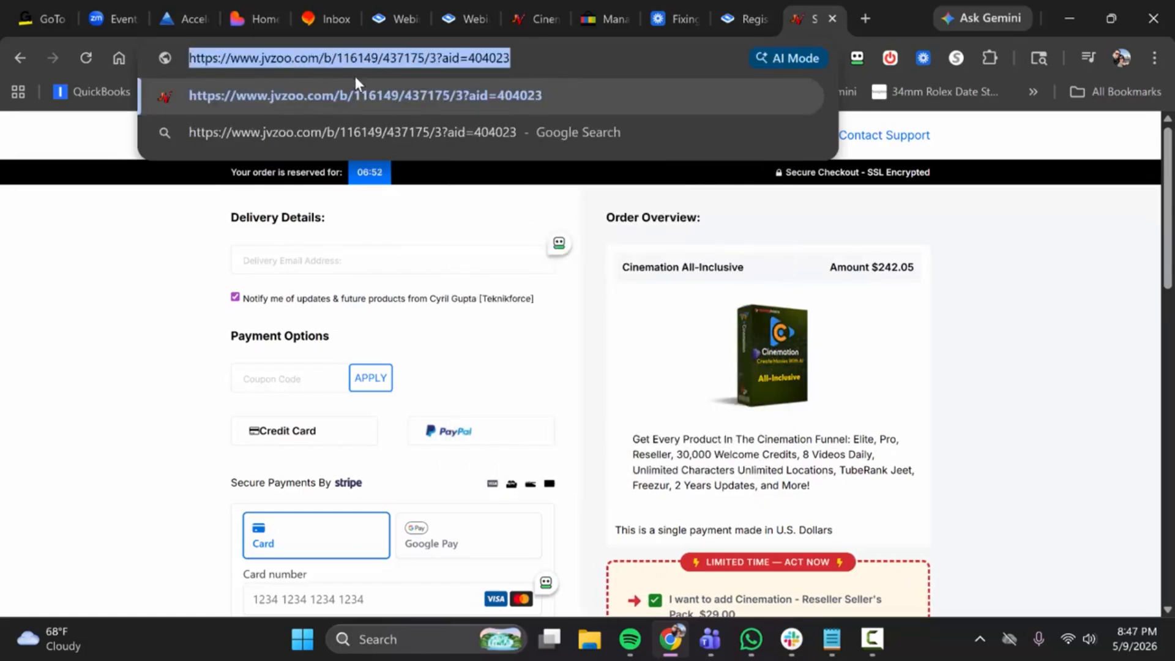
pyautogui.hotkey('ctrl', 'x')
pyautogui.hotkey('ctrl', 'v')
pyautogui.press('Return')
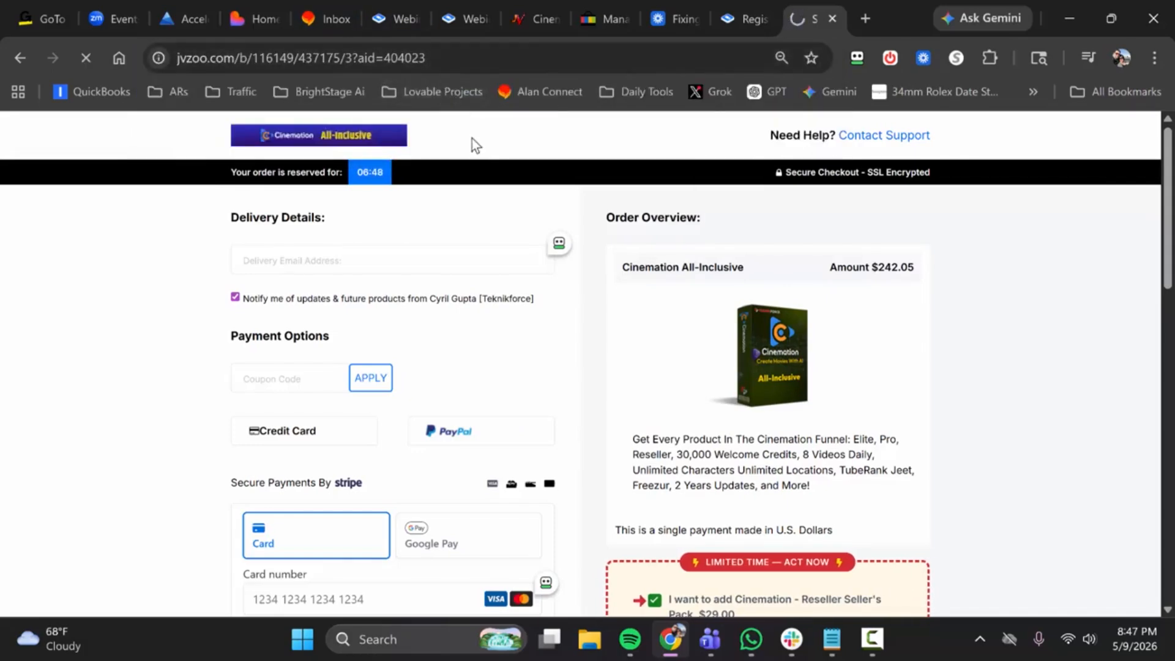
# Step: Check the terms of sale on the checkout page for the affiliate named as referrer
pyautogui.scroll(-3, 483, 242)
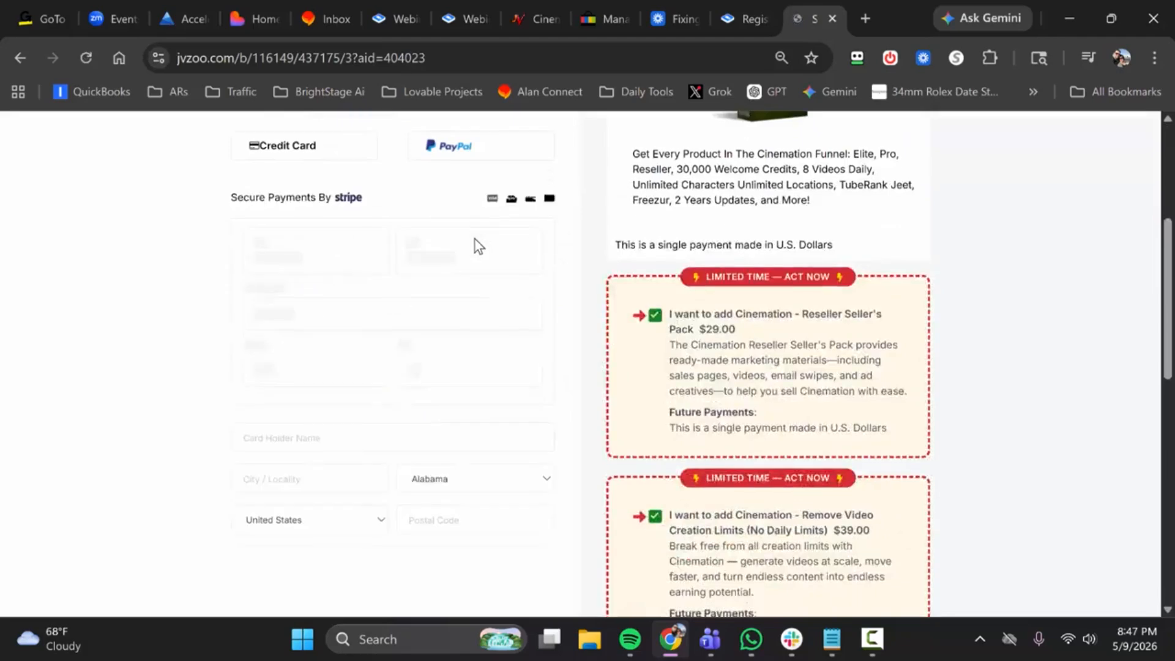
pyautogui.scroll(-5, 475, 240)
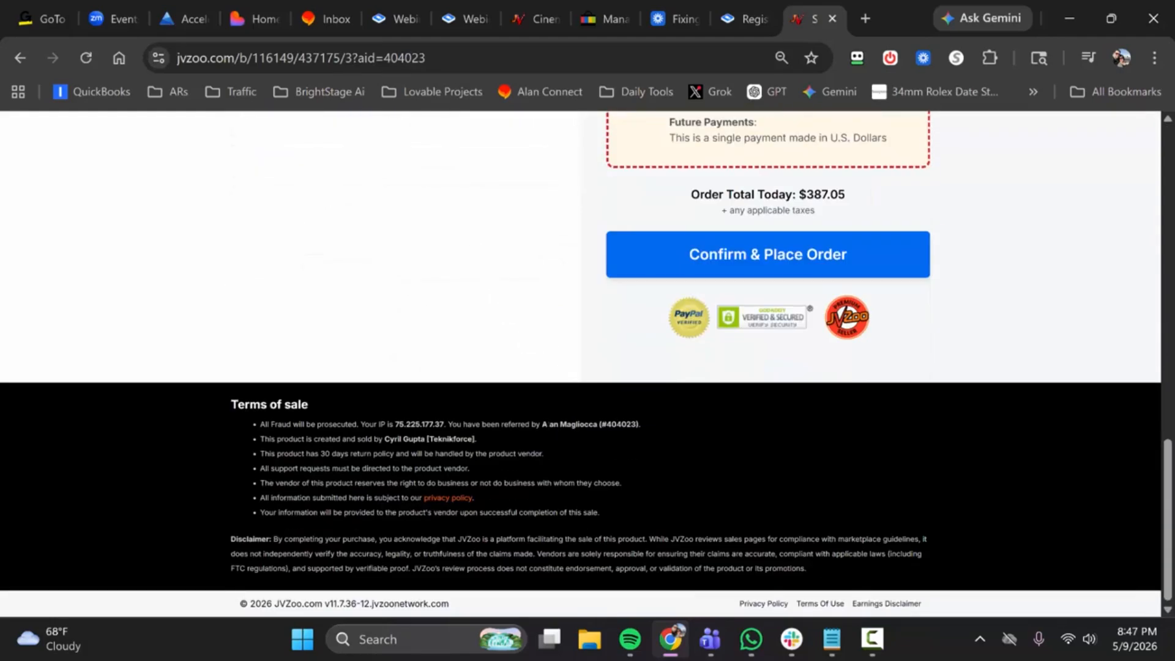
pyautogui.moveTo(542, 424); pyautogui.dragTo(637, 424)
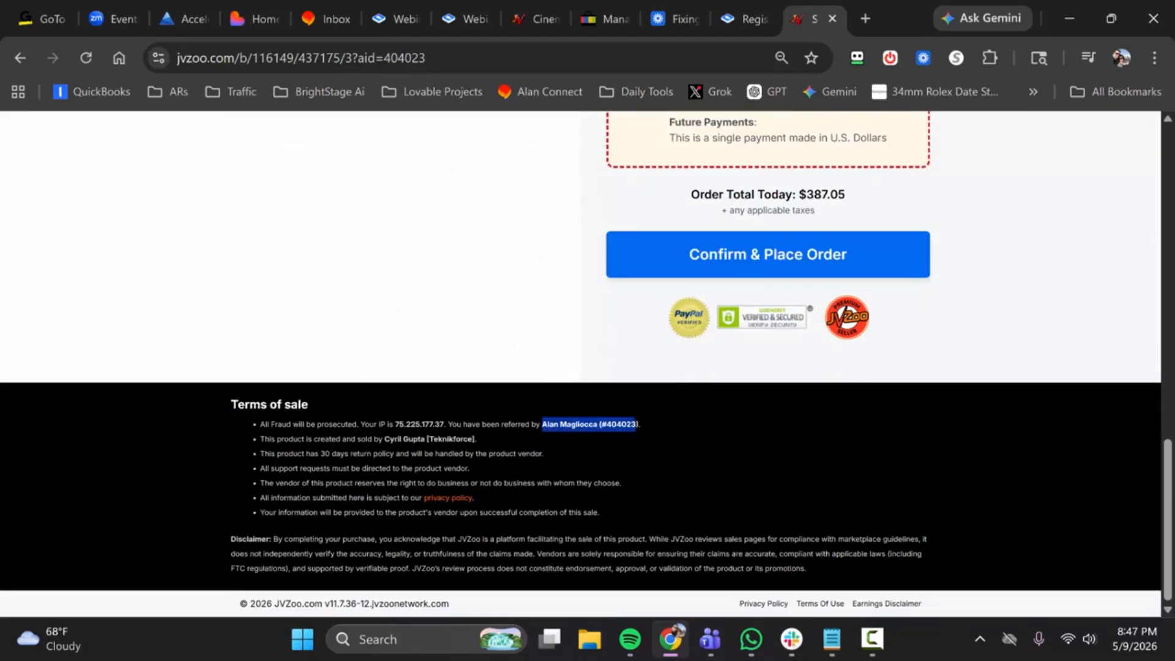
pyautogui.click(545, 360)
pyautogui.scroll(10, 547, 344)
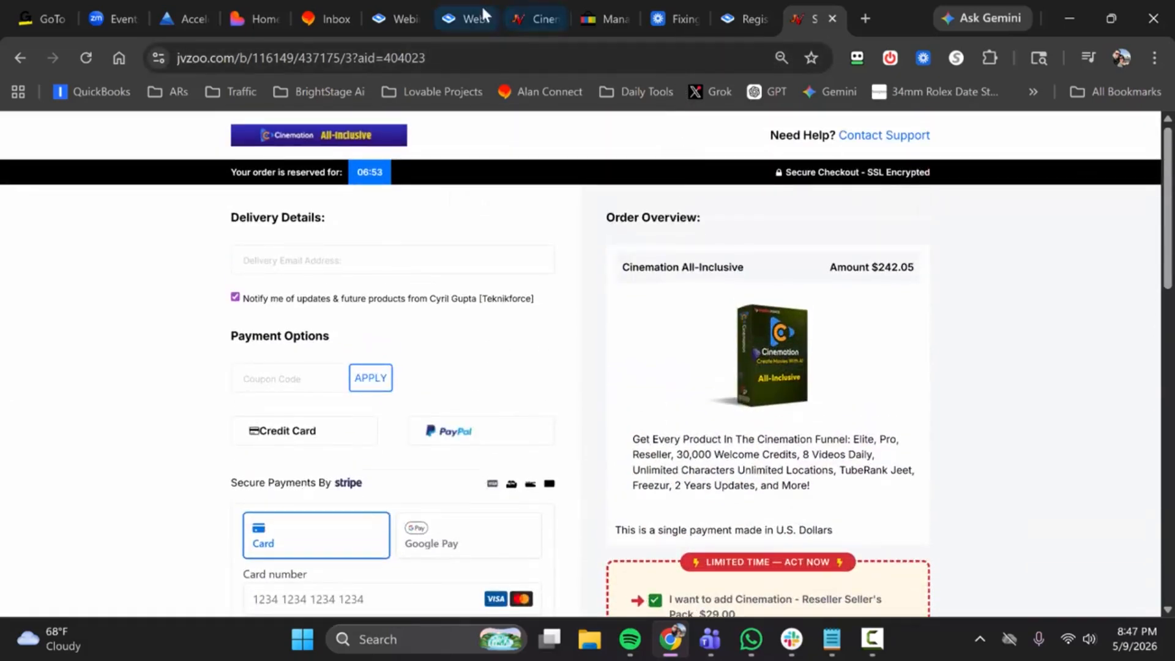
# Step: Return to WebinarClonesAI, replace the CTA offer's button URL with the copied All-Inclusive checkout link, and save the offer
pyautogui.click(481, 8)
pyautogui.moveTo(557, 387); pyautogui.dragTo(409, 396)
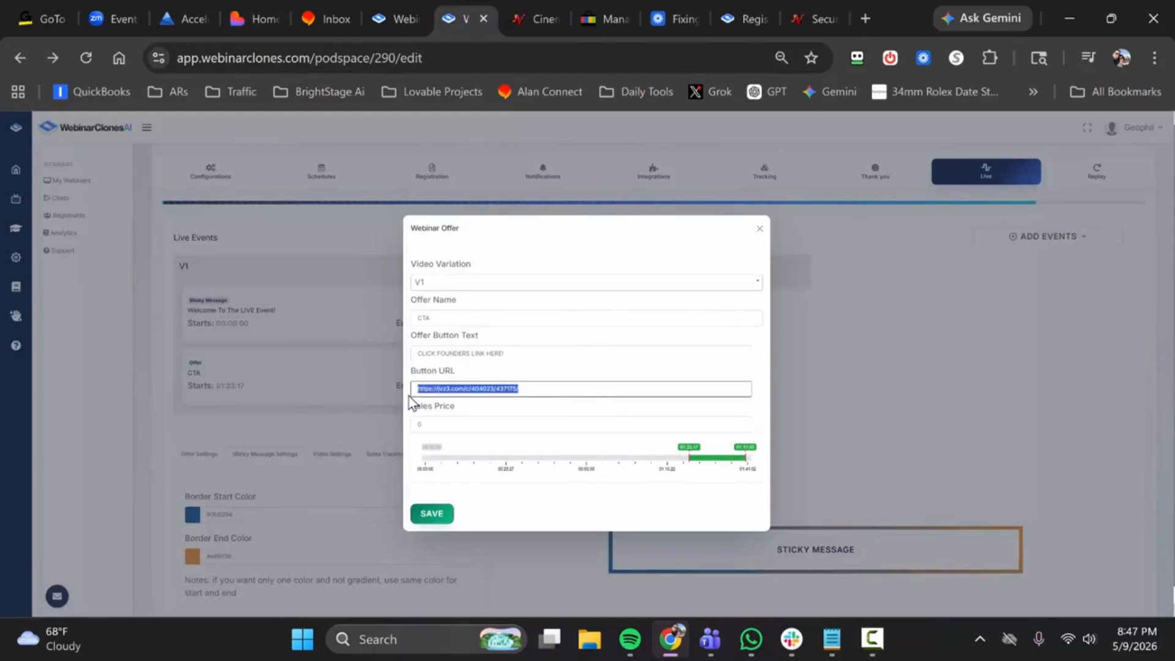
pyautogui.hotkey('ctrl', 'v')
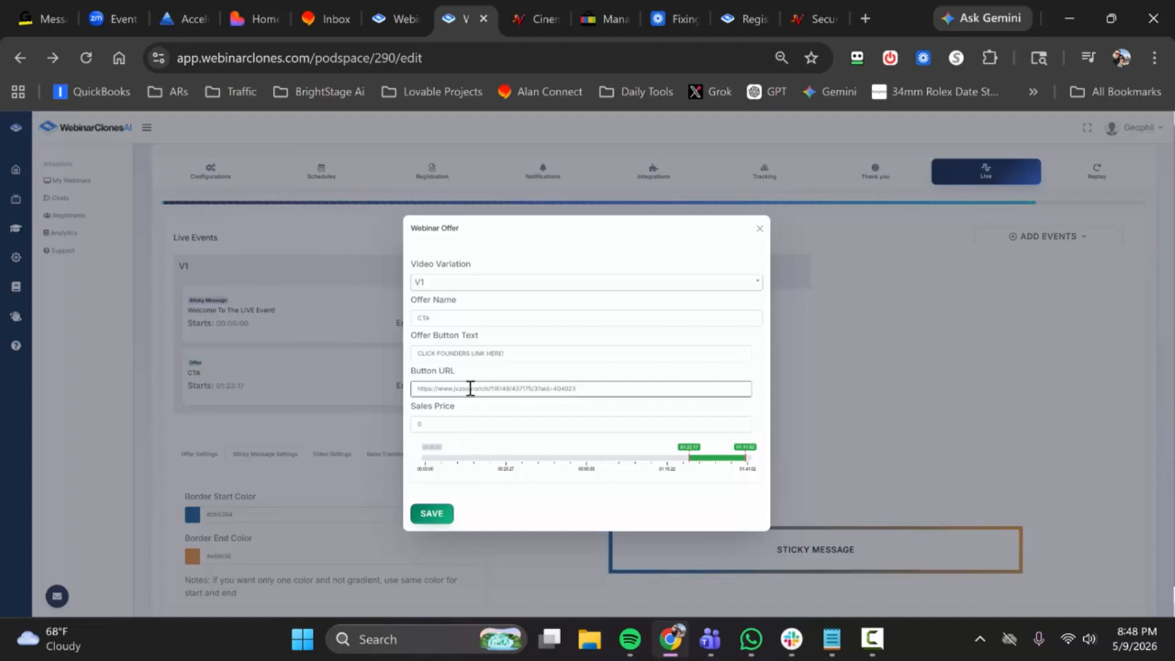
pyautogui.click(432, 514)
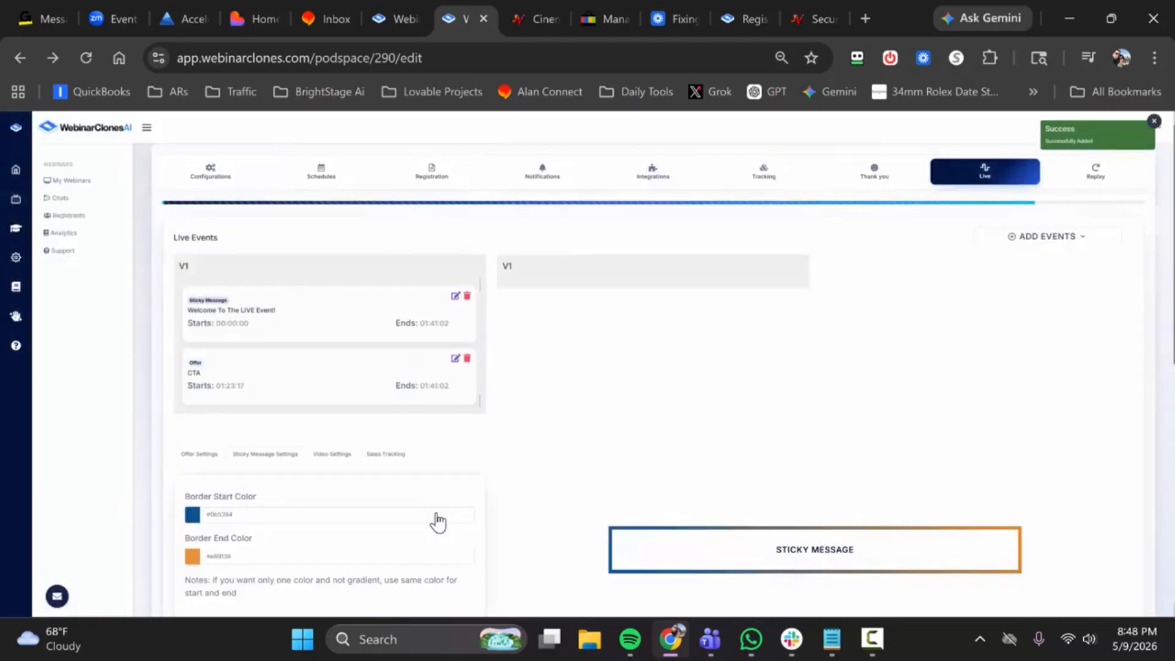
# Step: Try a blue border start color (#2986cc) and a yellow border end color (#ffd966) on the sticky message
pyautogui.scroll(-2, 379, 441)
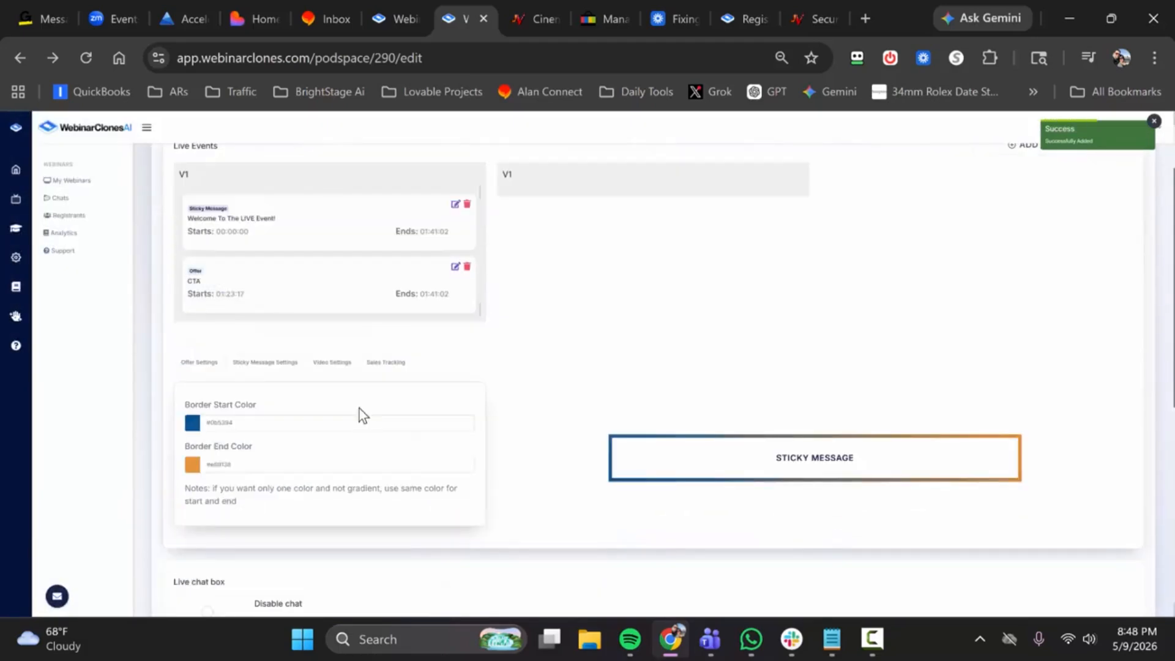
pyautogui.click(329, 420)
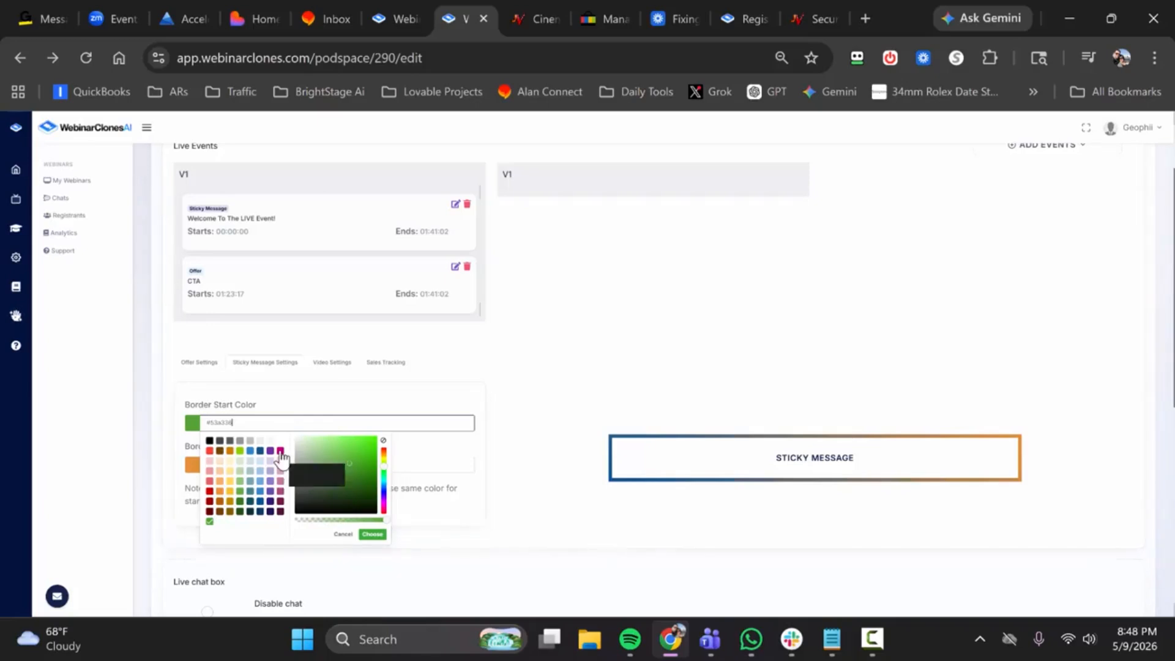
pyautogui.click(250, 451)
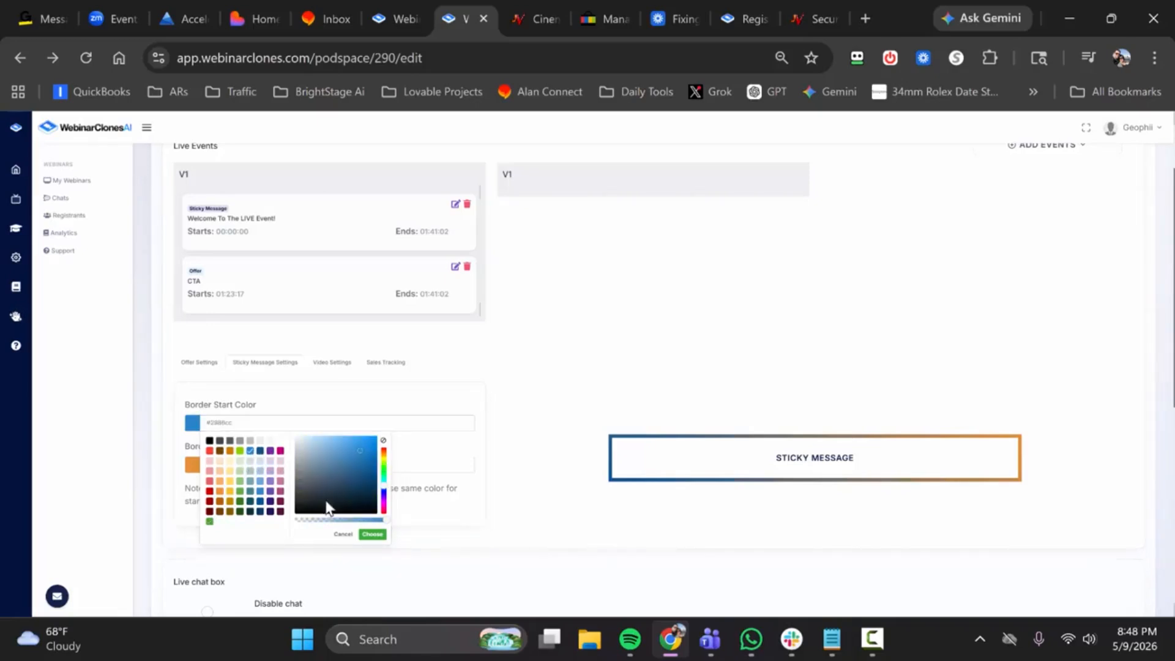
pyautogui.click(371, 535)
pyautogui.click(262, 466)
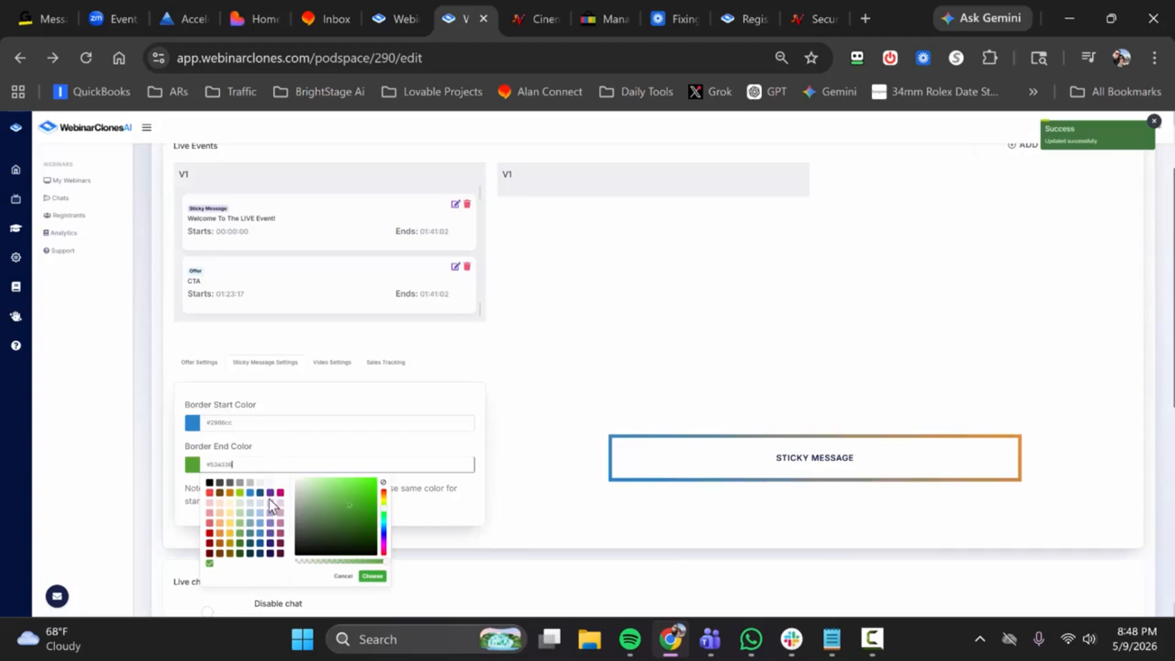
pyautogui.click(231, 522)
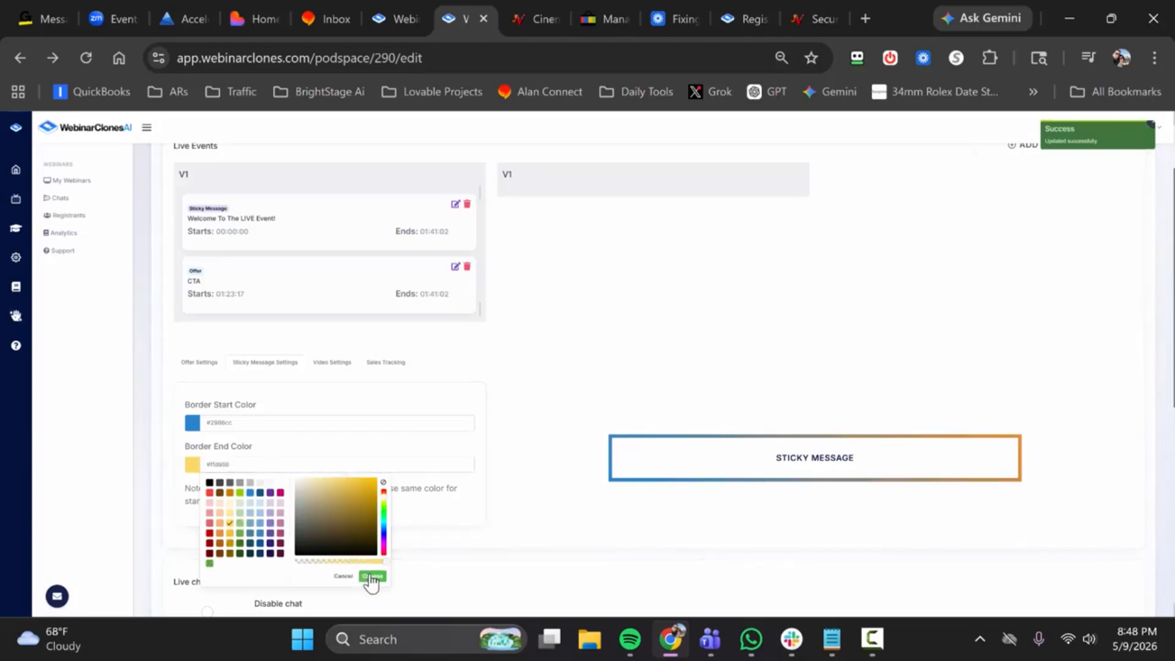
pyautogui.click(372, 576)
# Step: Try a purple border start color (#6a329f) and a magenta border end color (#c90076) on the sticky message
pyautogui.scroll(-2, 450, 446)
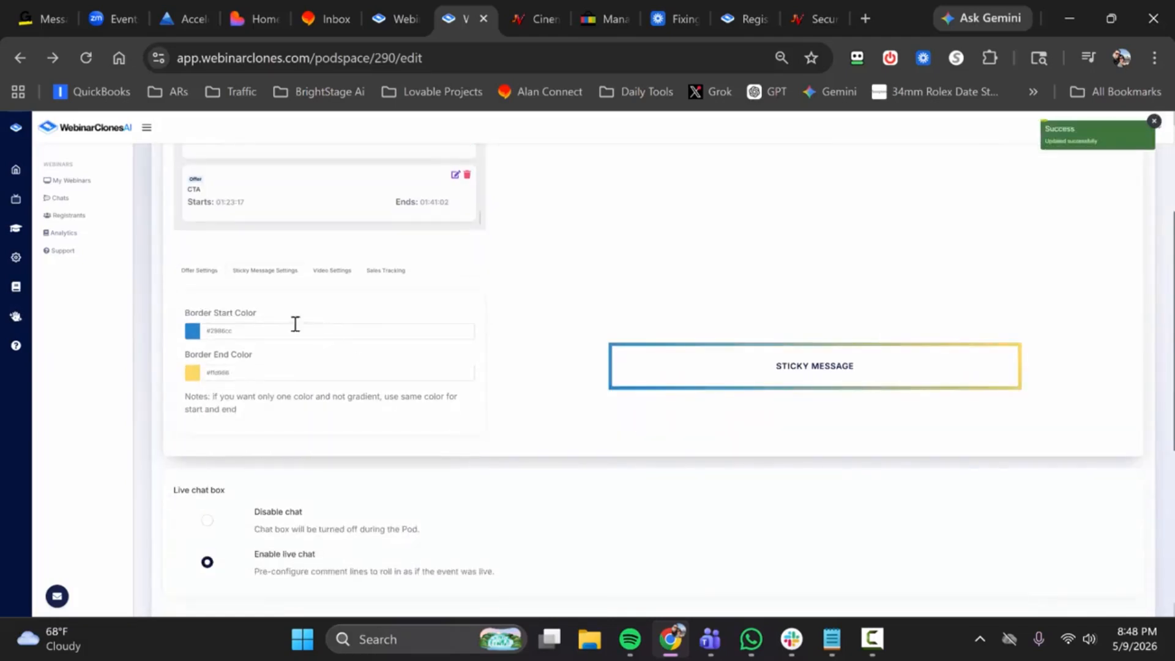
pyautogui.click(284, 372)
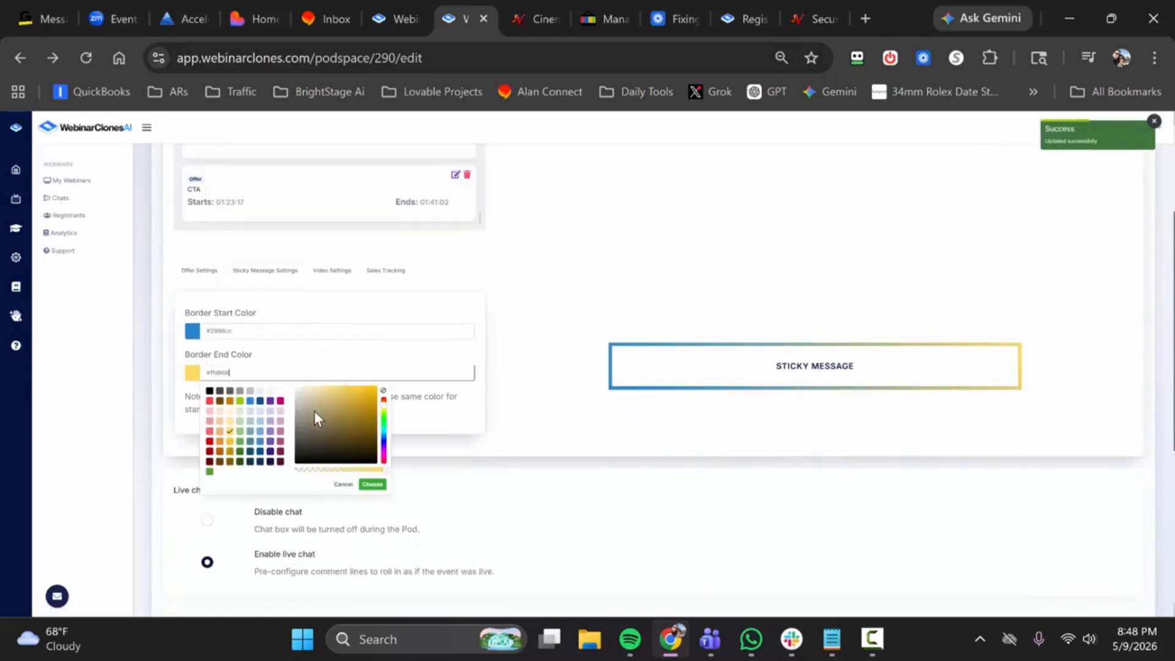
pyautogui.click(268, 332)
pyautogui.click(270, 359)
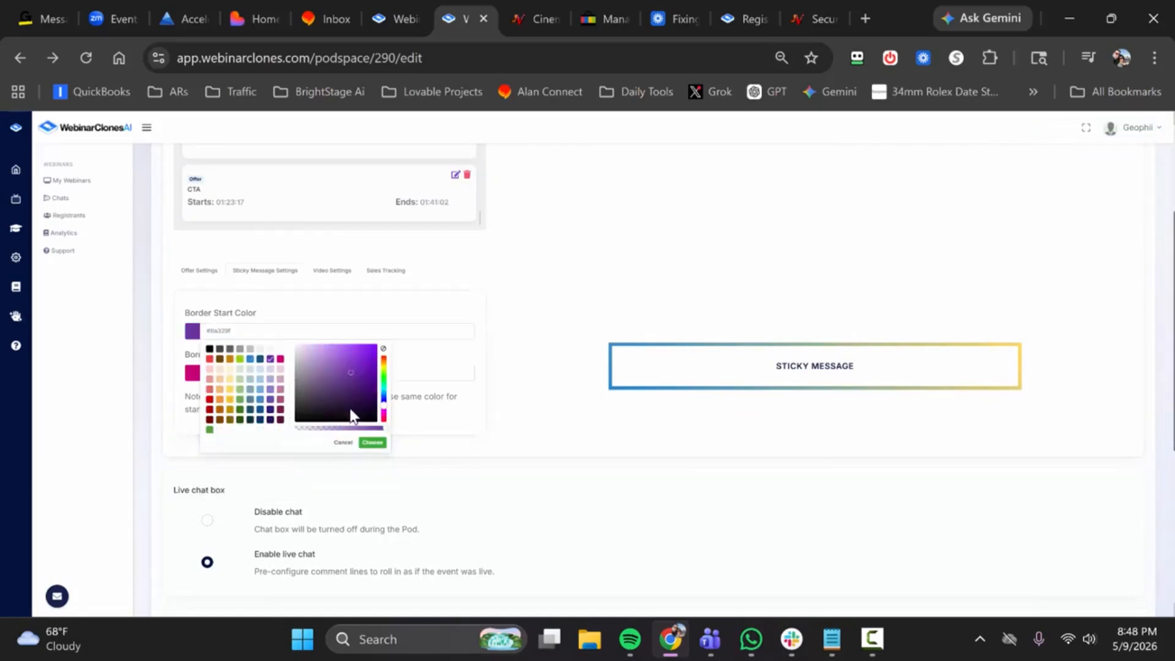
pyautogui.click(372, 442)
pyautogui.click(386, 370)
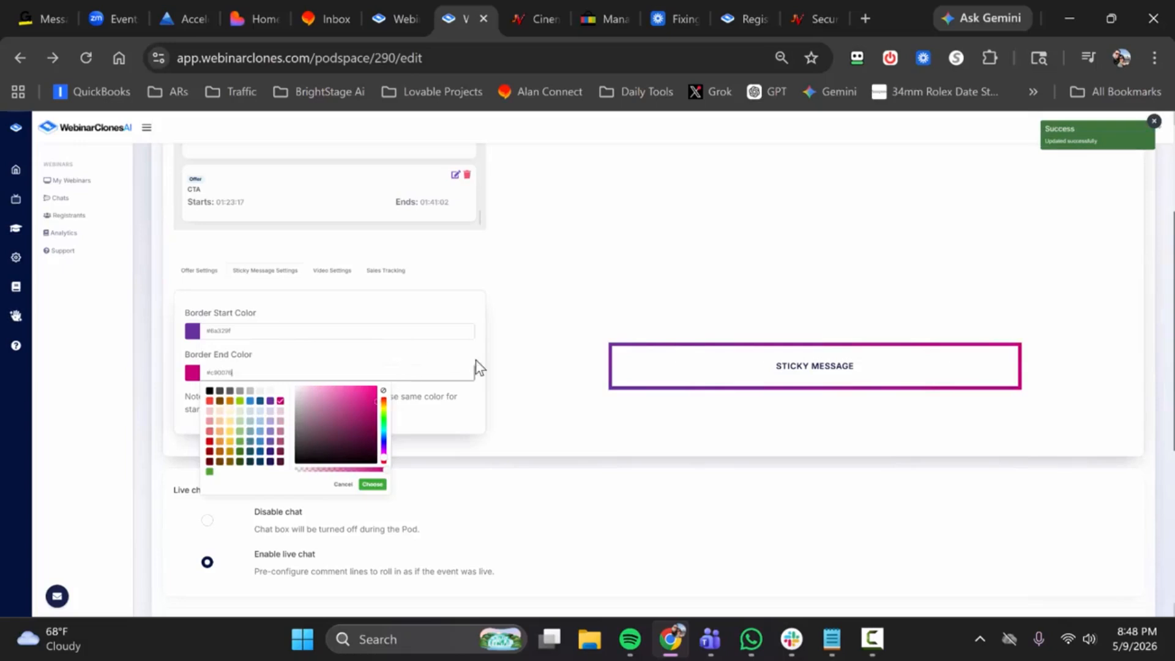
pyautogui.click(613, 431)
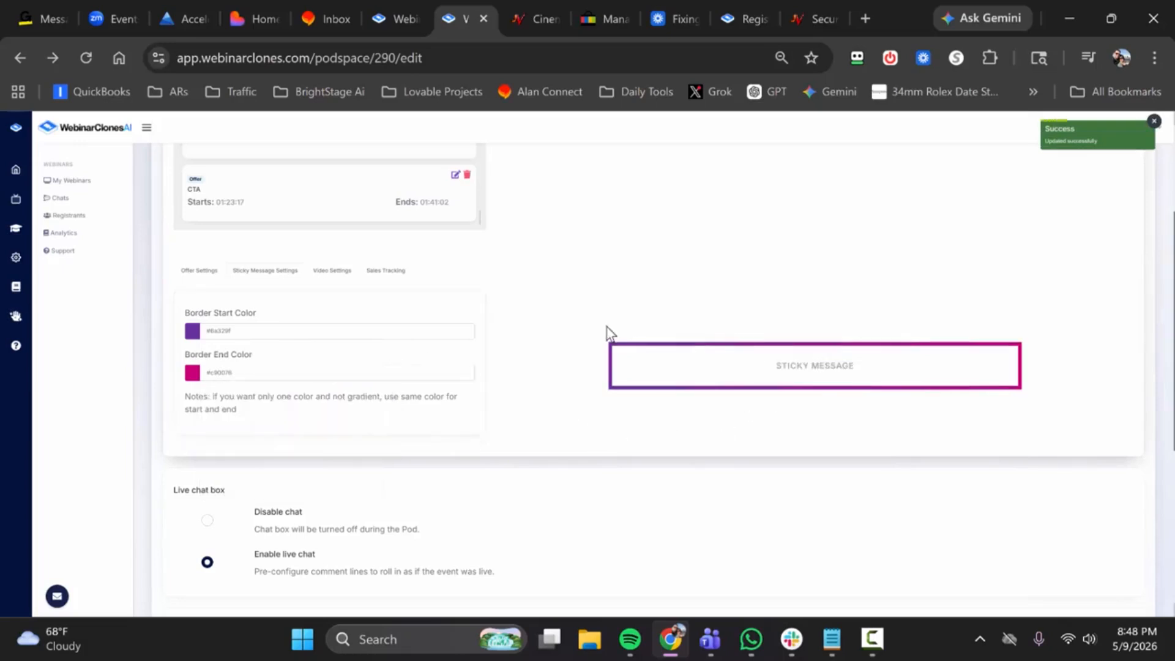
# Step: Set the sticky message's border start color to blue #2986cc and its border end color to orange #e69138
pyautogui.click(299, 331)
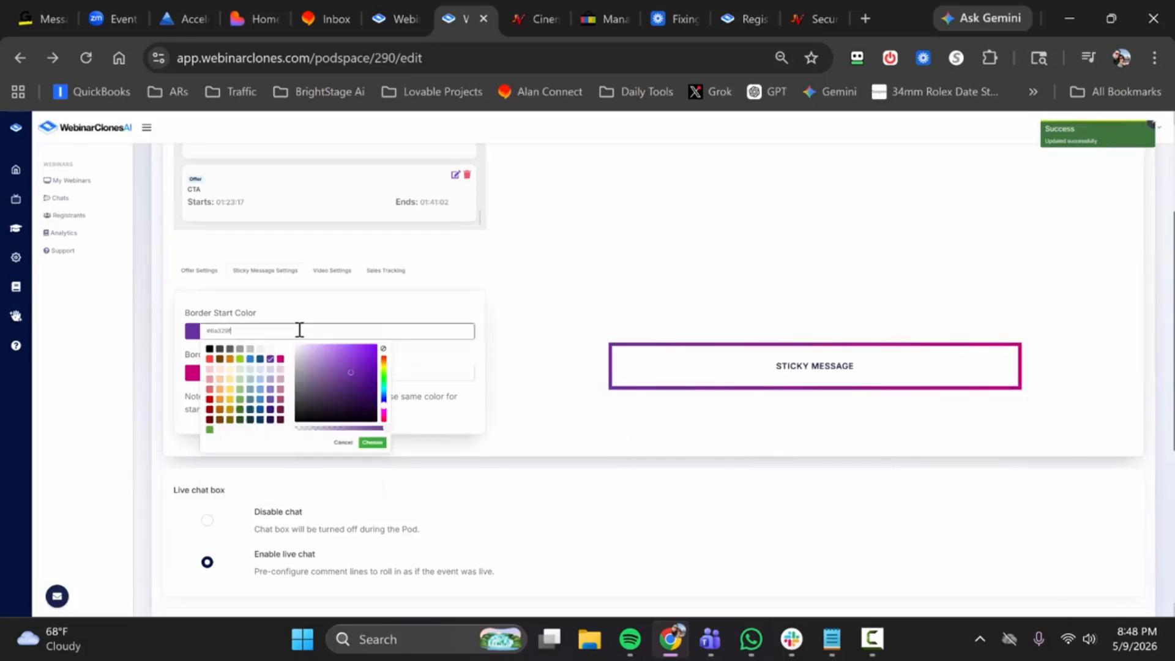
pyautogui.click(251, 359)
pyautogui.click(372, 442)
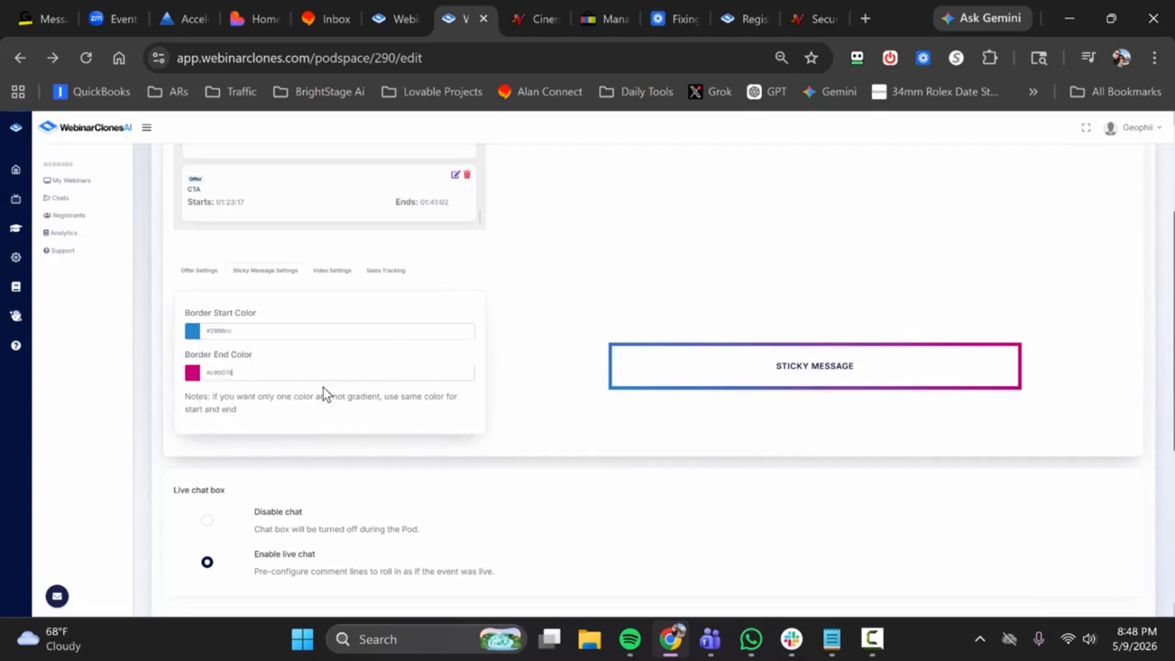
pyautogui.click(326, 373)
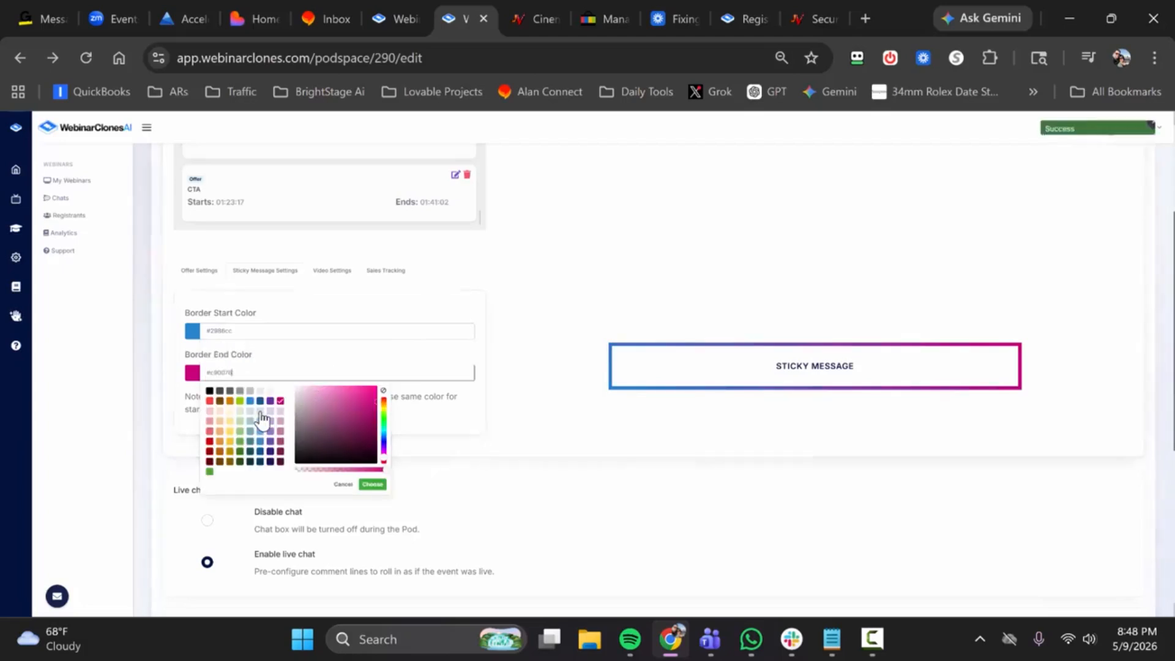
pyautogui.click(220, 440)
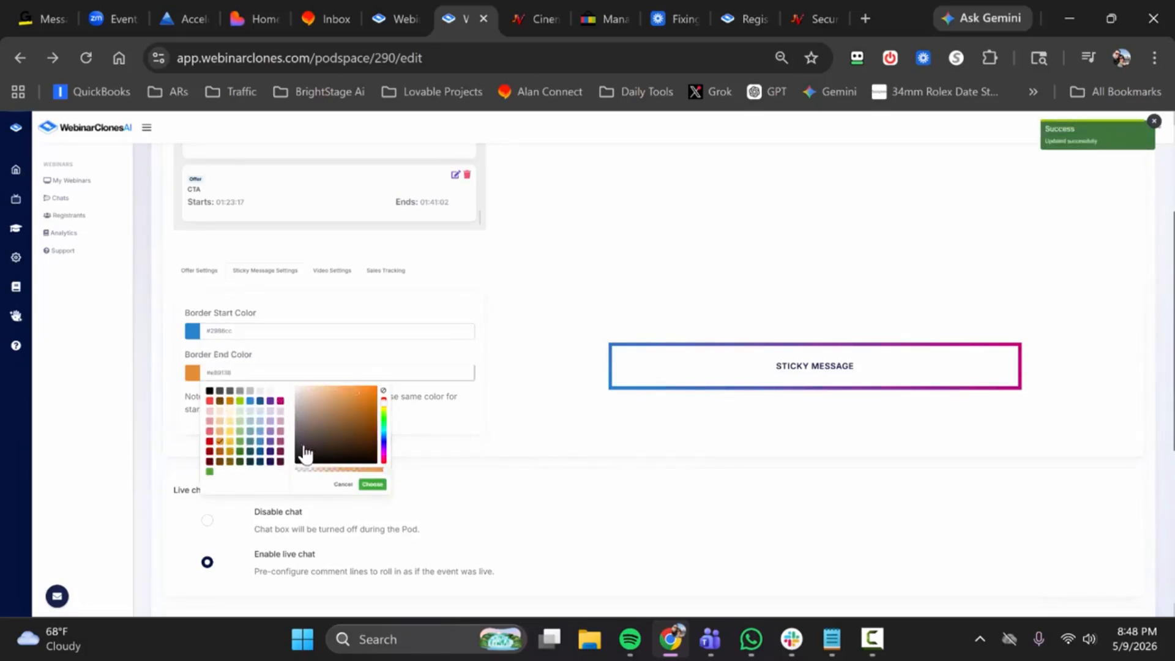
pyautogui.click(371, 485)
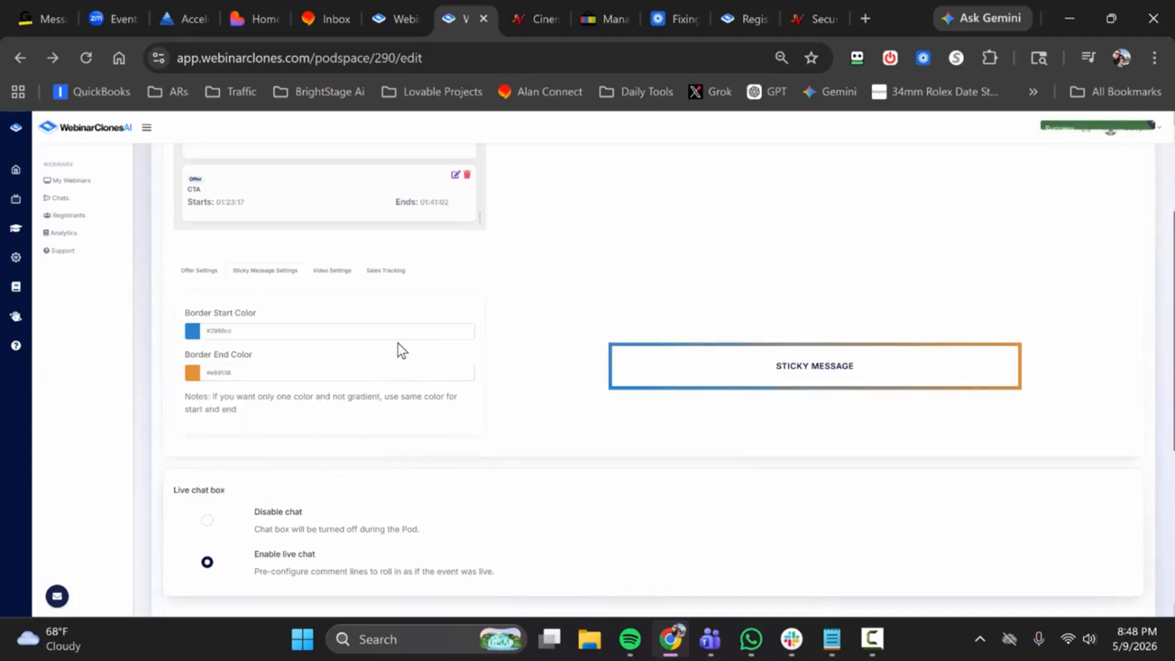
# Step: Compare the border color settings of the offer with those of the sticky message
pyautogui.click(206, 276)
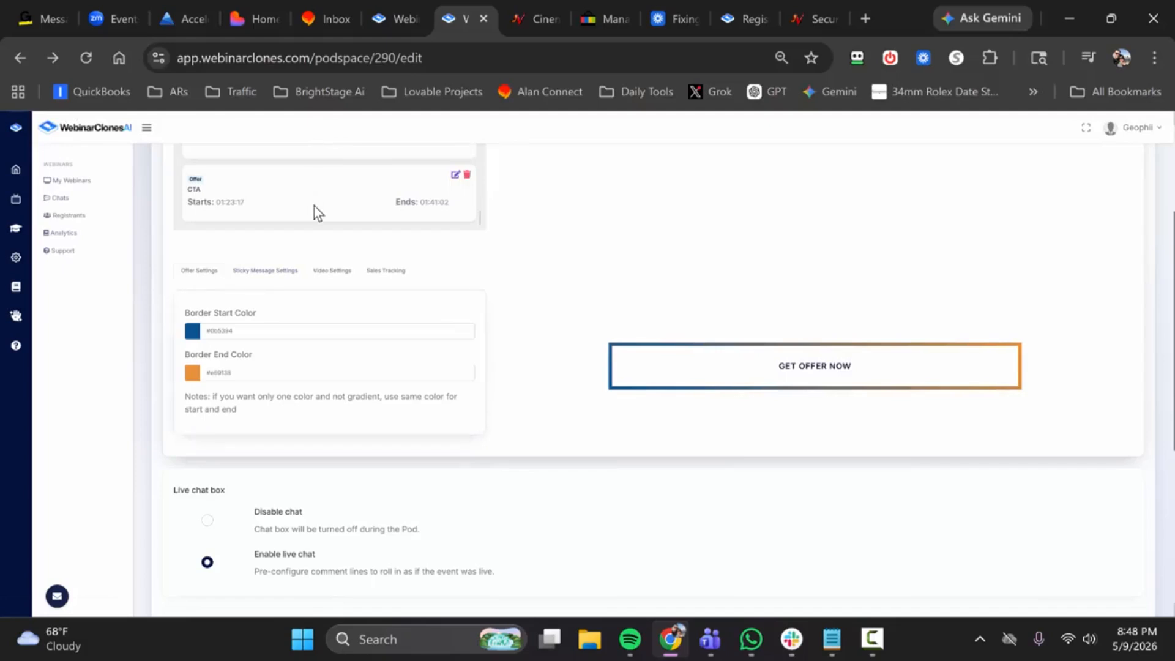
pyautogui.scroll(3, 315, 245)
pyautogui.scroll(-2, 343, 397)
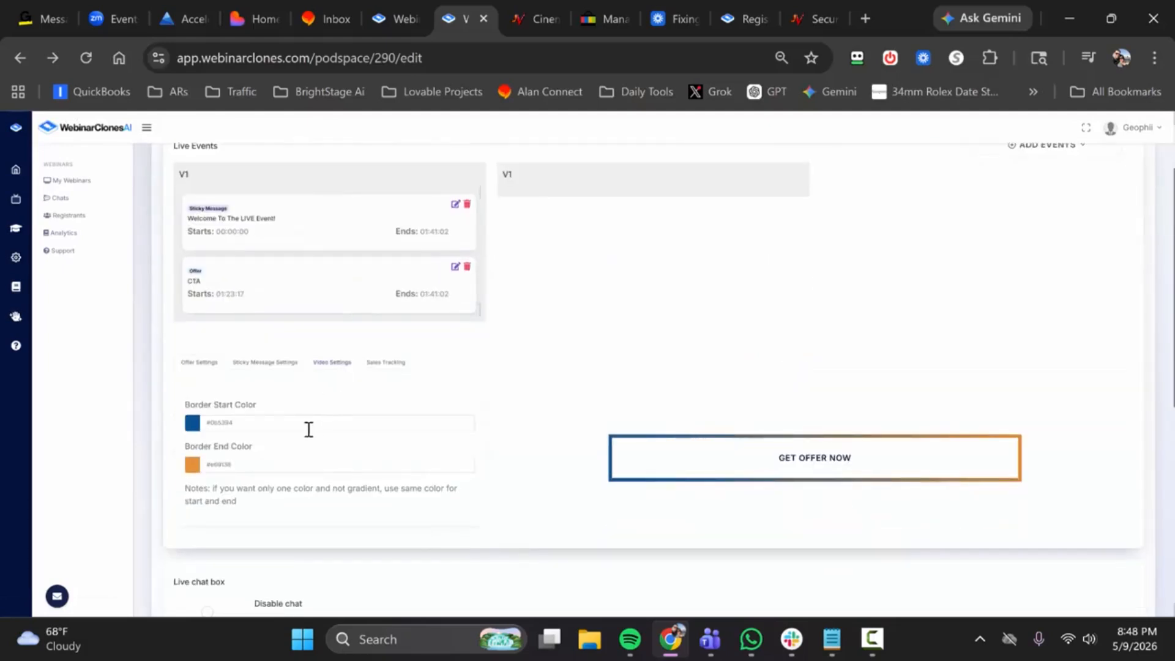
pyautogui.click(270, 364)
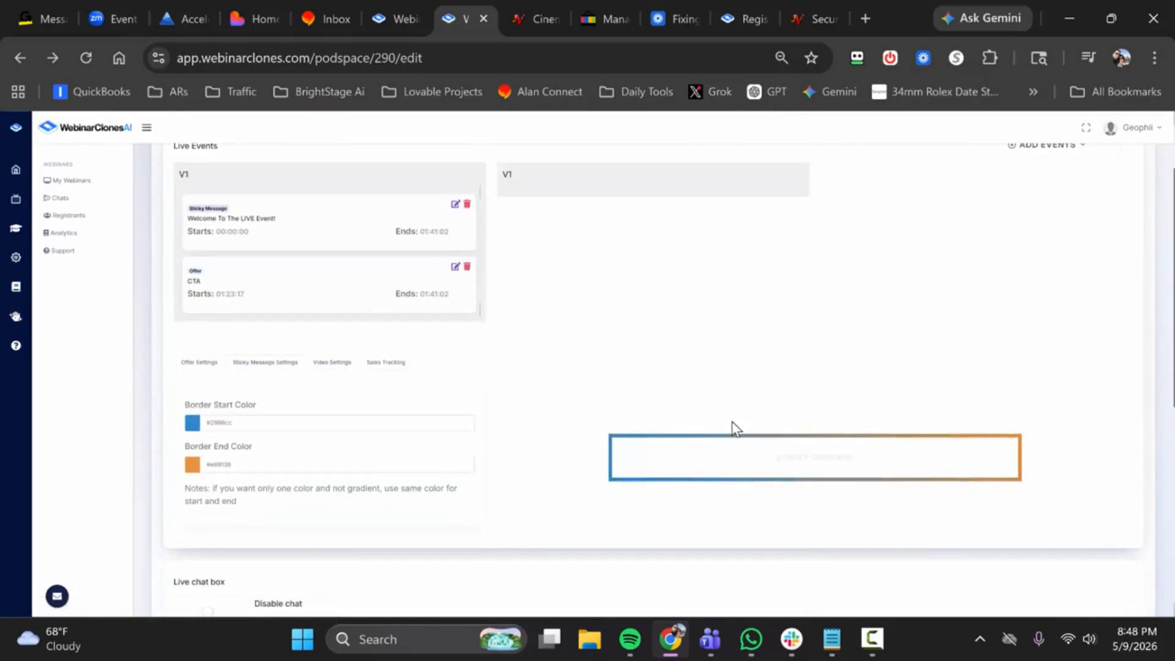
pyautogui.click(202, 365)
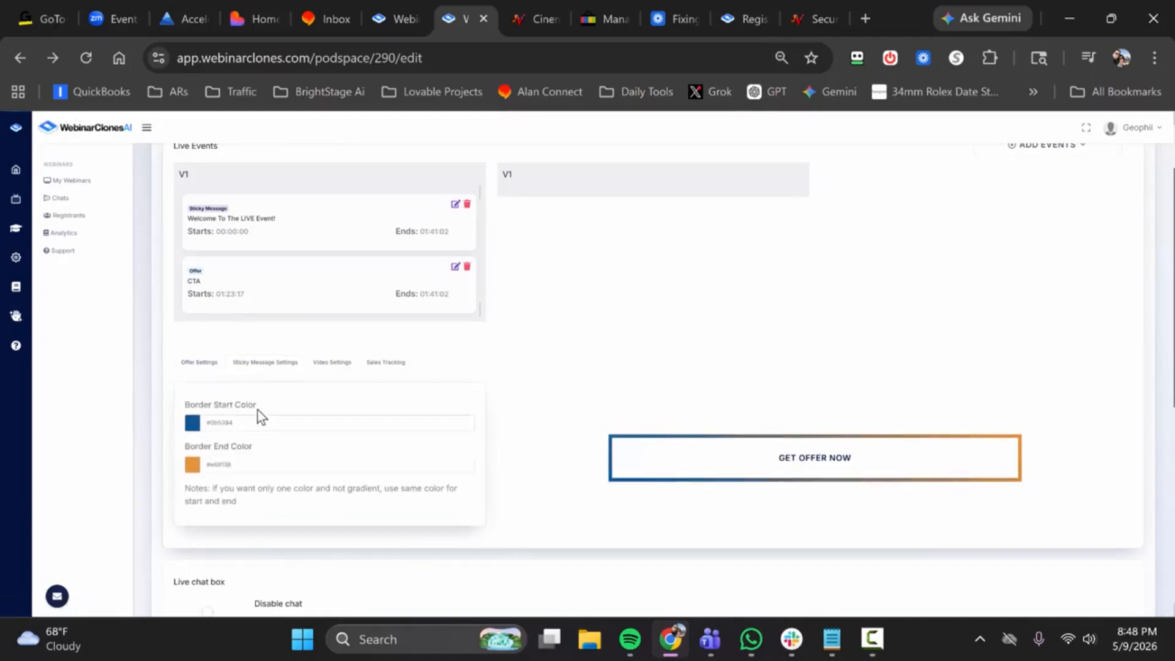
pyautogui.click(237, 423)
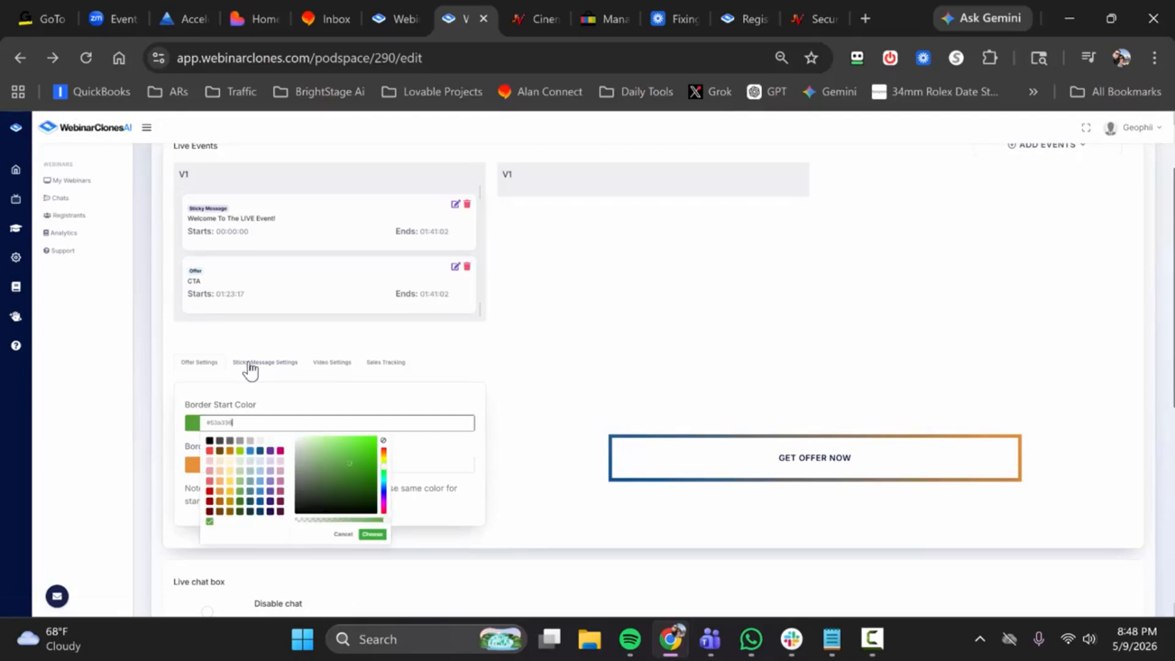
pyautogui.click(283, 364)
# Step: Open the video border settings and skip the preview video to 28:21
pyautogui.click(341, 366)
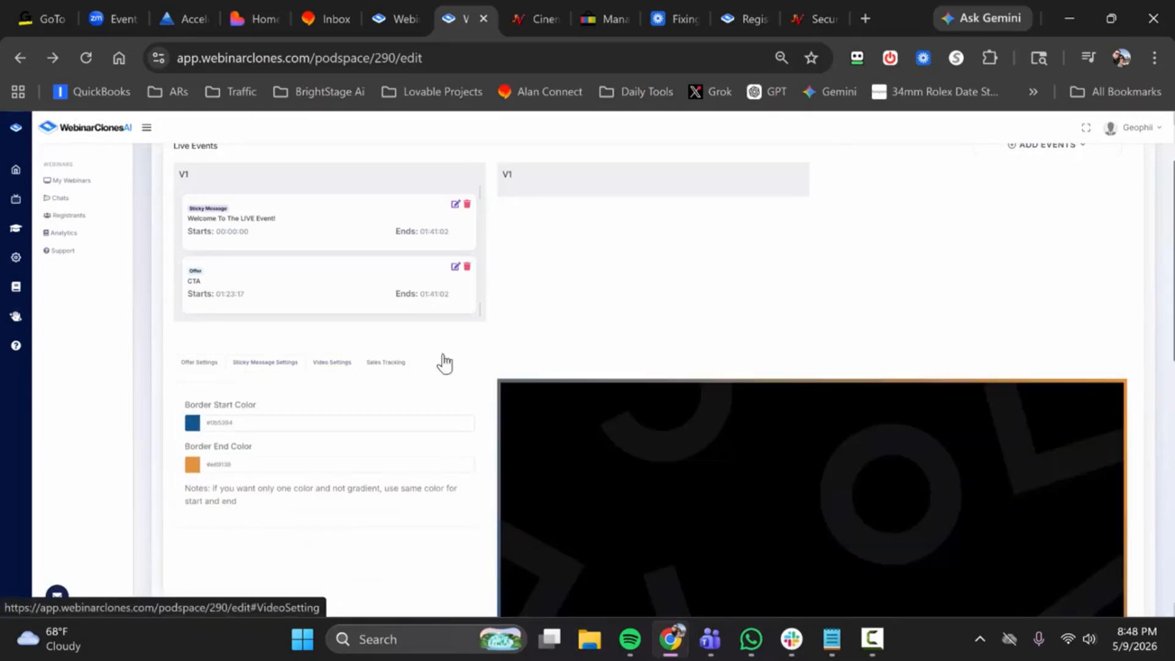
pyautogui.scroll(-3, 535, 297)
pyautogui.click(509, 529)
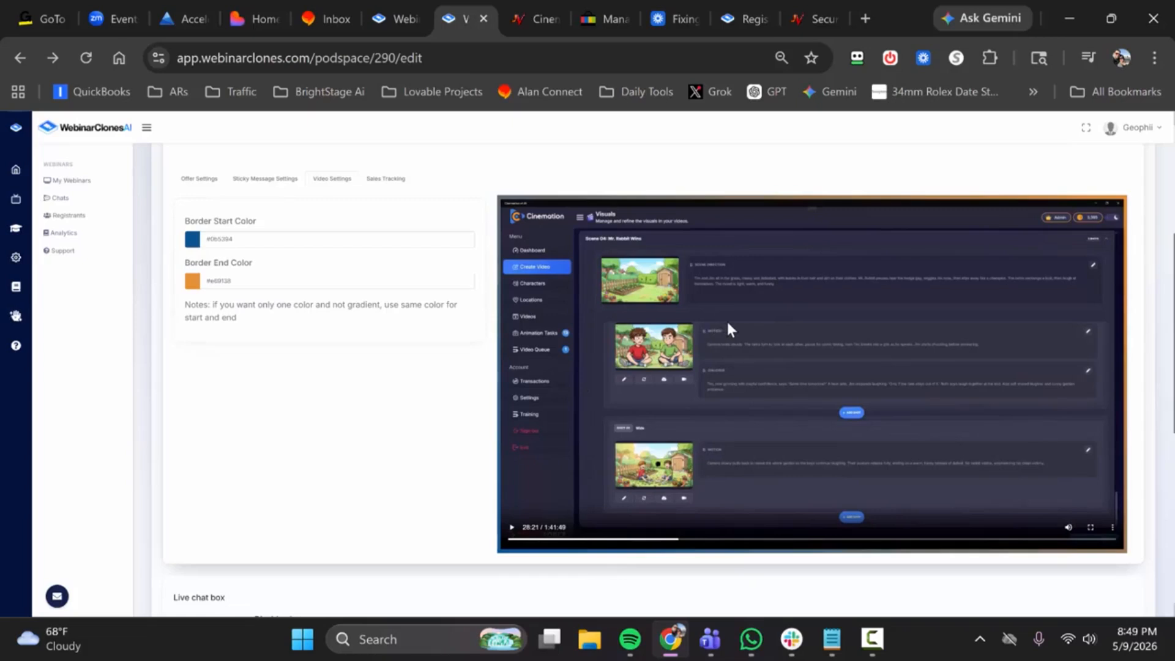
pyautogui.scroll(2, 502, 260)
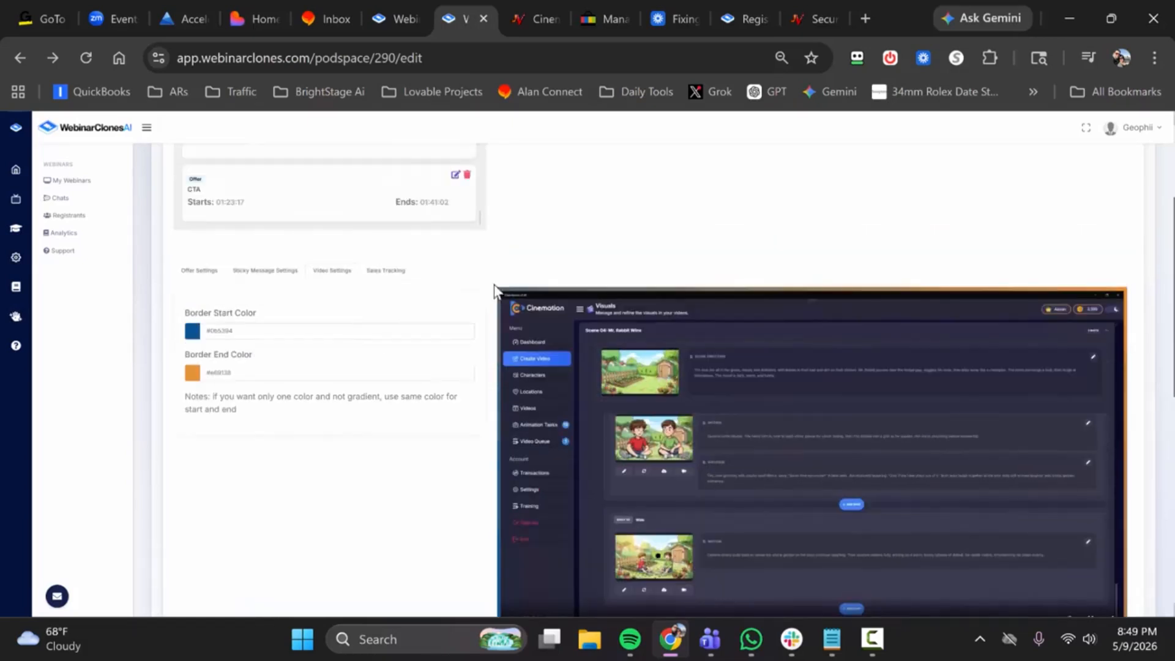
# Step: Try purple #6a329f and orange #e69138 in turn as the video's border start color
pyautogui.click(338, 329)
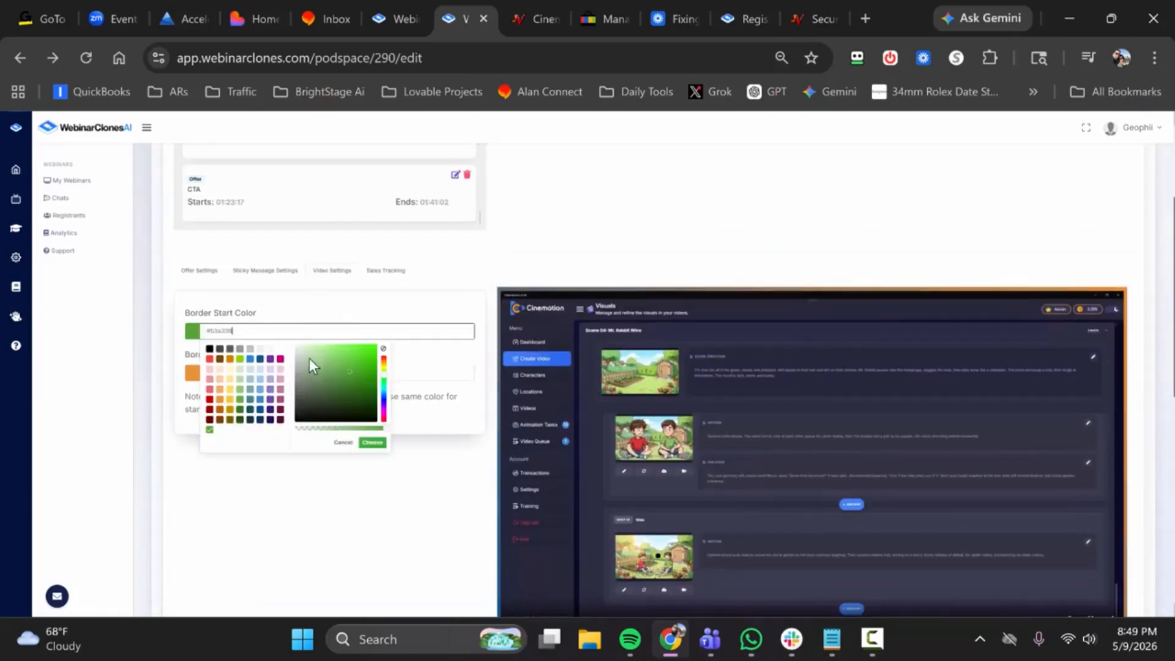
pyautogui.click(270, 360)
pyautogui.click(373, 442)
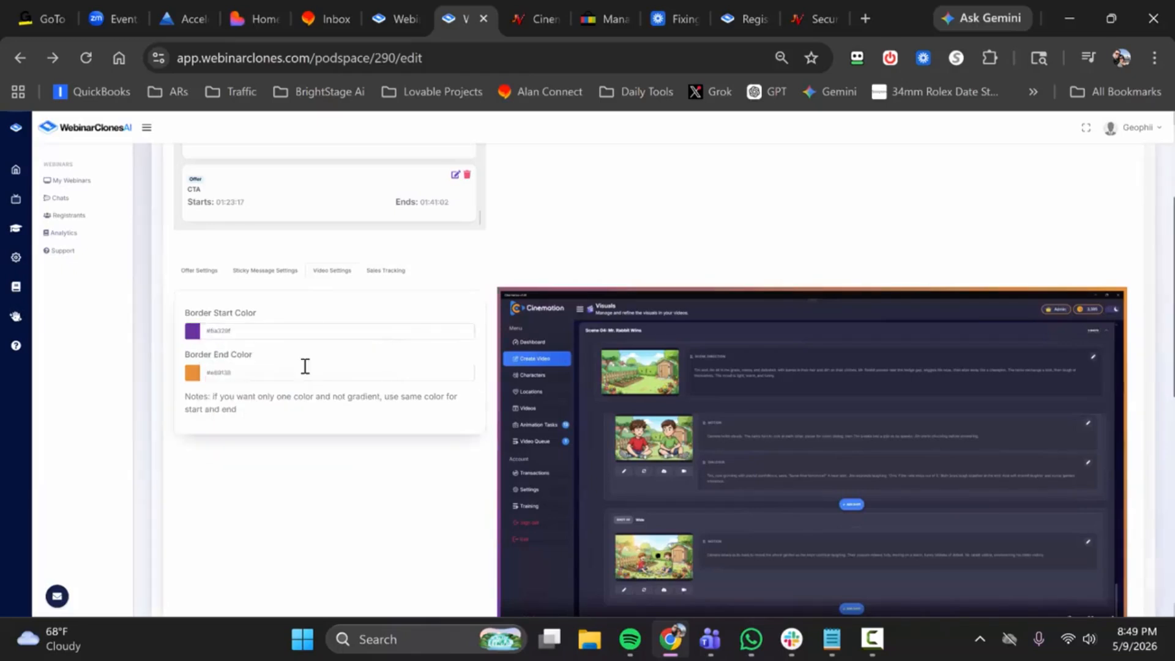
pyautogui.click(288, 331)
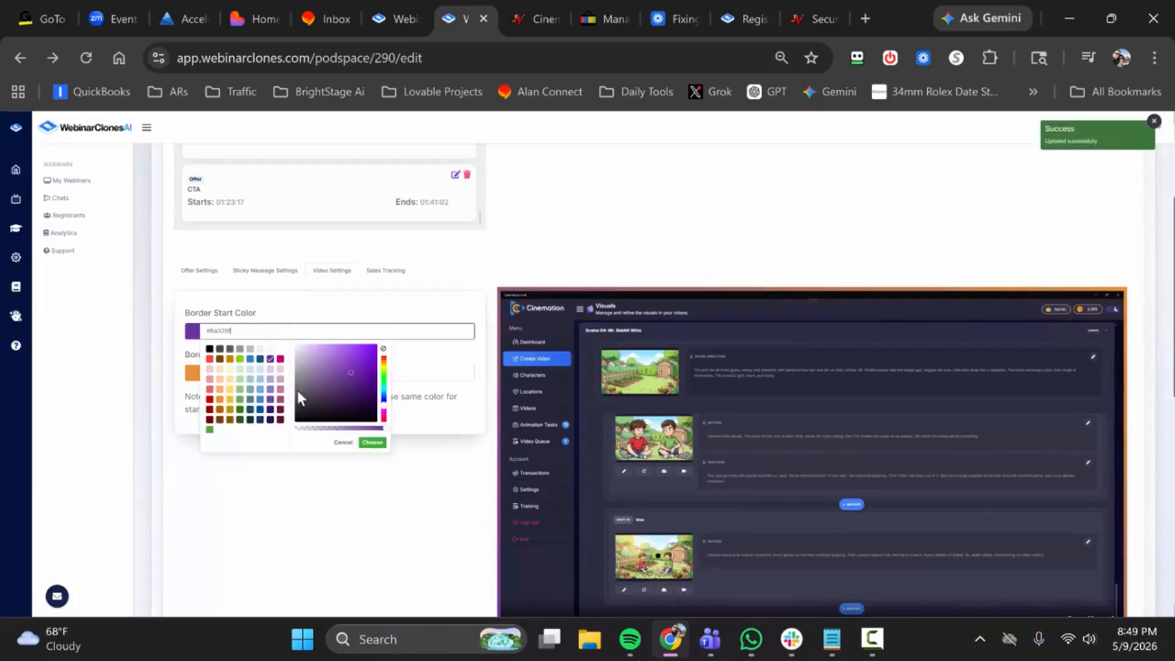
pyautogui.click(221, 400)
pyautogui.click(372, 442)
pyautogui.scroll(-2, 506, 378)
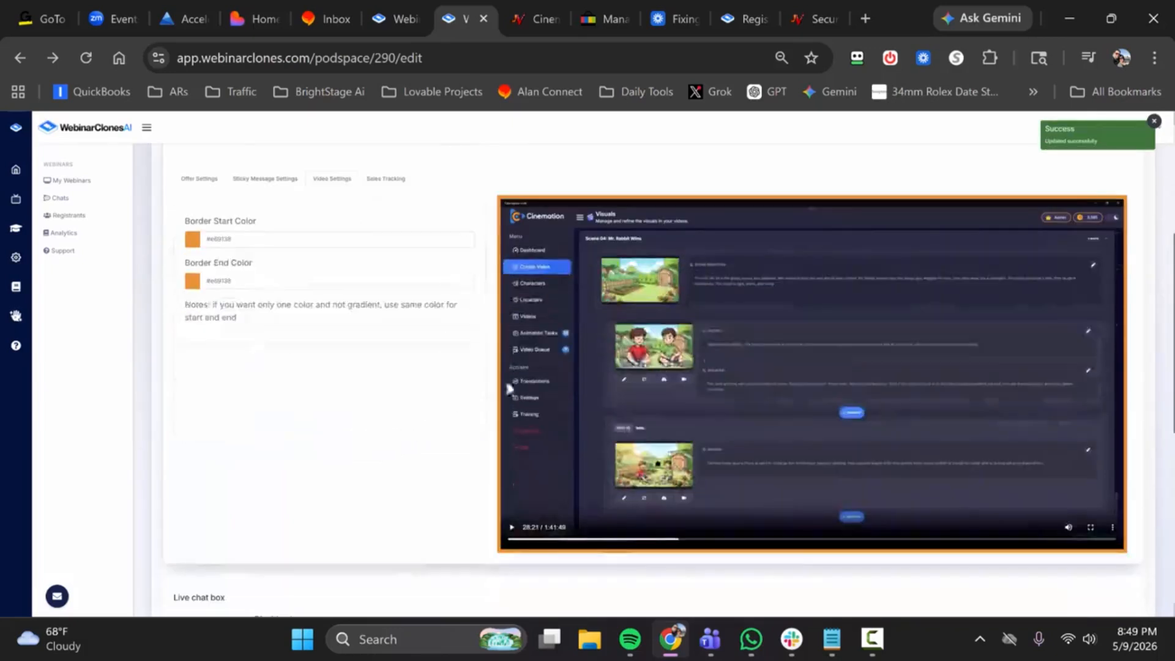
# Step: Try a light blue border start color (#6fa8dc) and a dark green border end color on the video
pyautogui.click(285, 242)
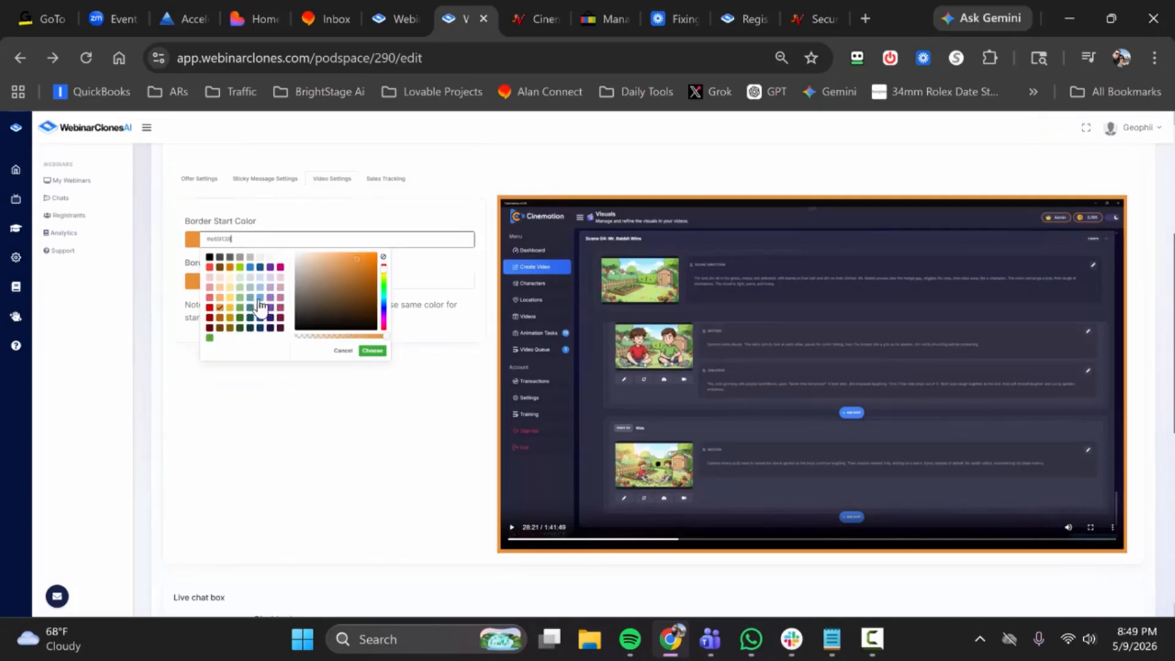
pyautogui.click(259, 299)
pyautogui.click(373, 351)
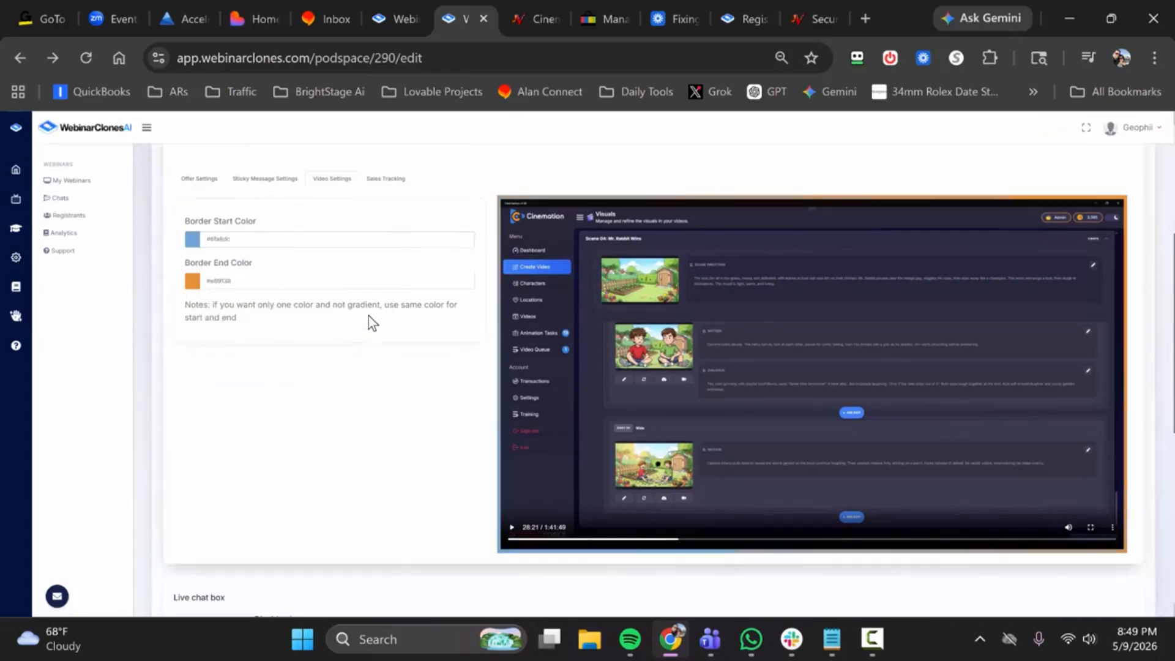
pyautogui.click(339, 284)
pyautogui.click(375, 357)
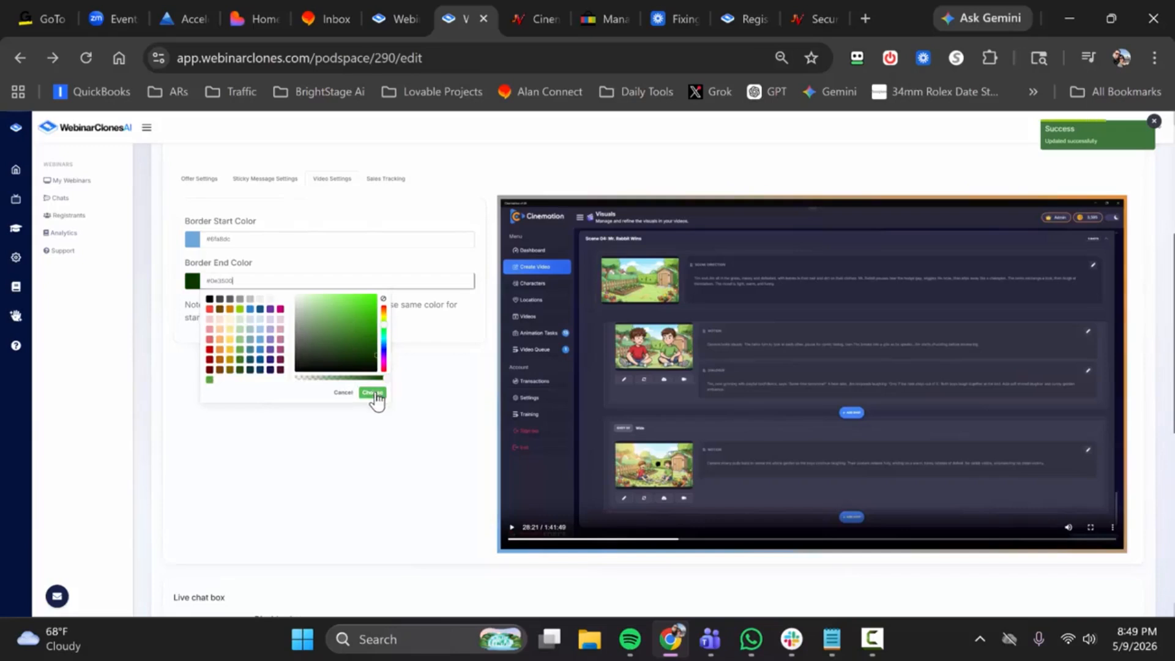
pyautogui.click(372, 393)
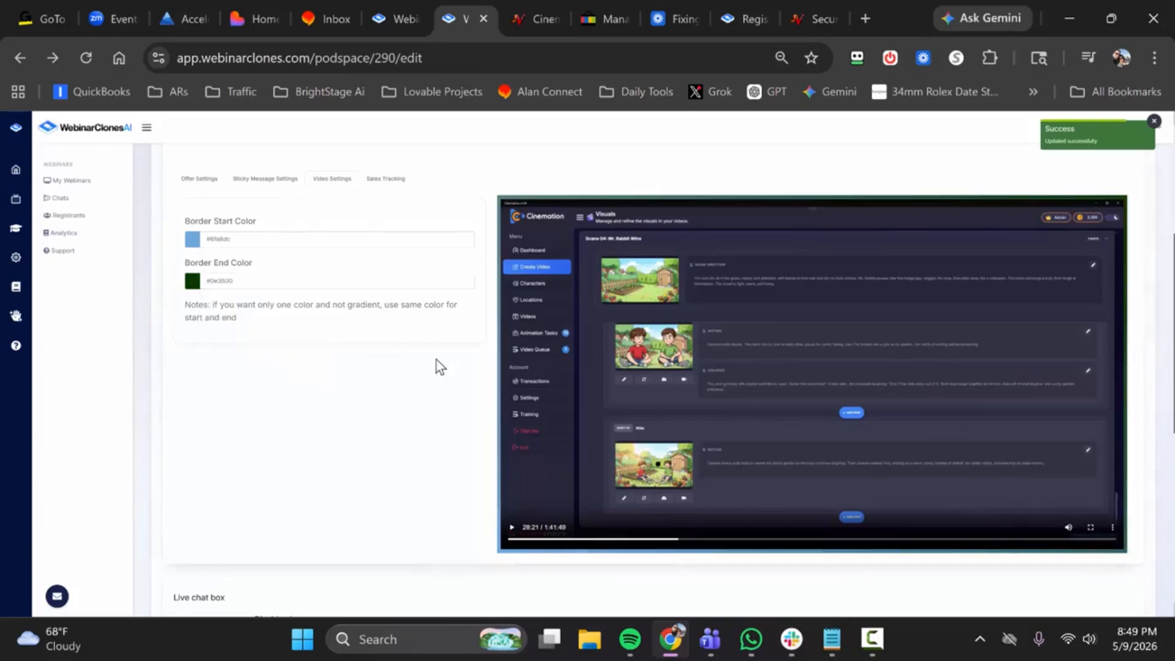
# Step: Check the border colors used by the offer and sticky message, and return to the video settings
pyautogui.click(326, 241)
pyautogui.click(211, 173)
pyautogui.click(267, 243)
pyautogui.click(260, 179)
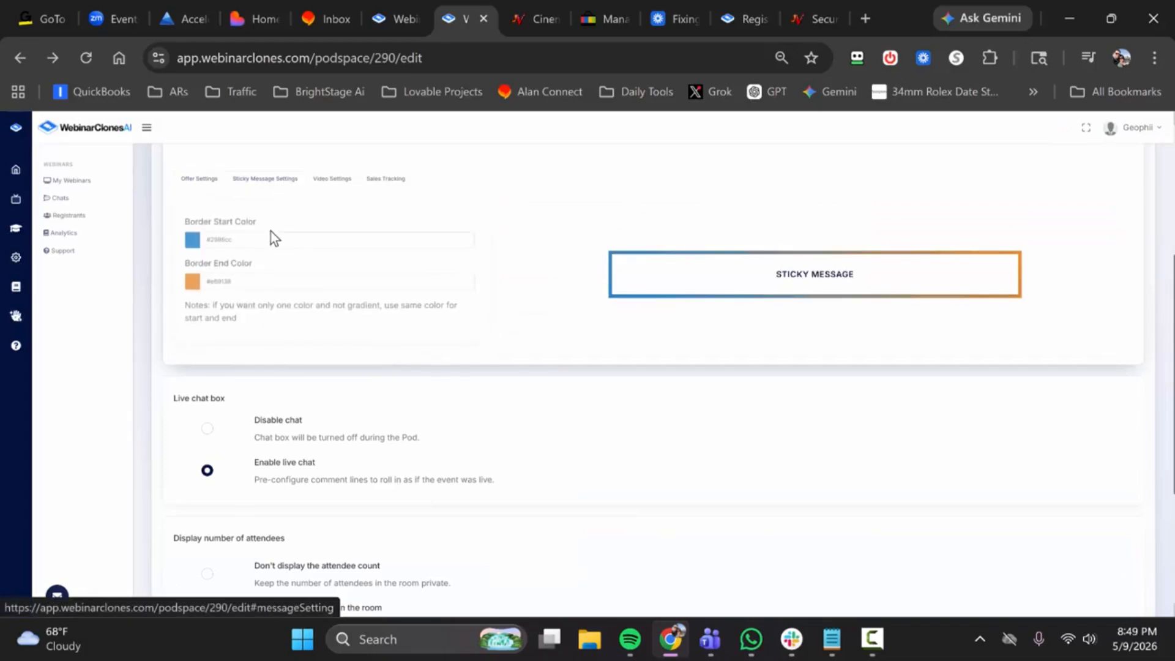
pyautogui.click(277, 238)
pyautogui.click(332, 178)
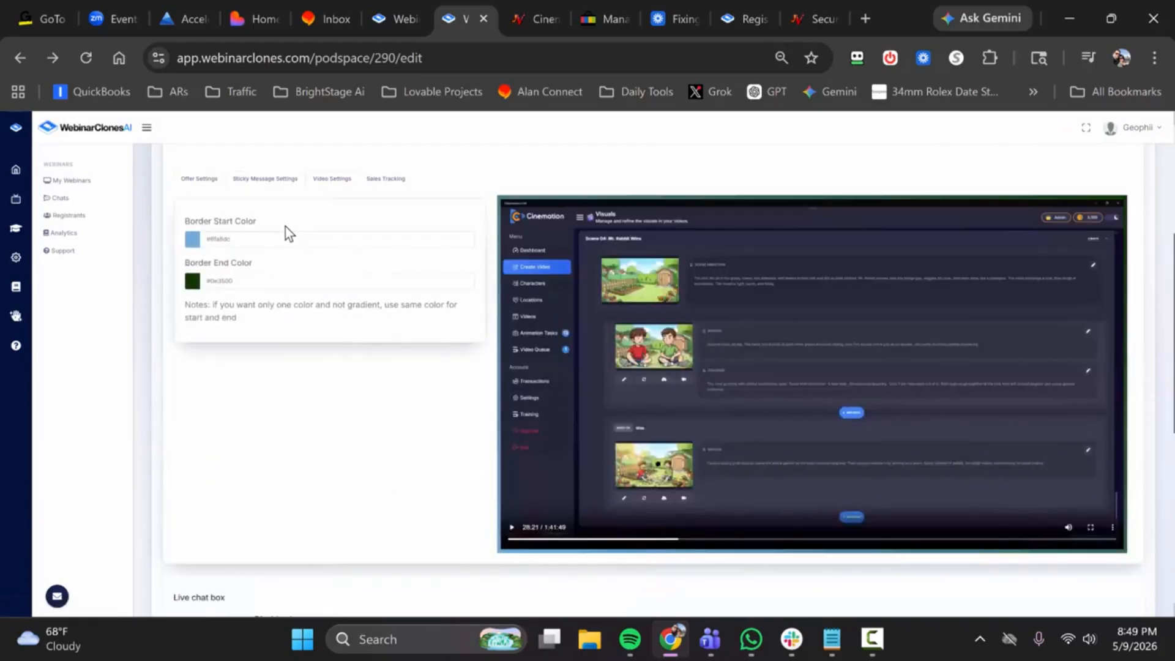
# Step: Set the video's border start color to blue #2986cc and its border end color to orange #e69138
pyautogui.click(301, 240)
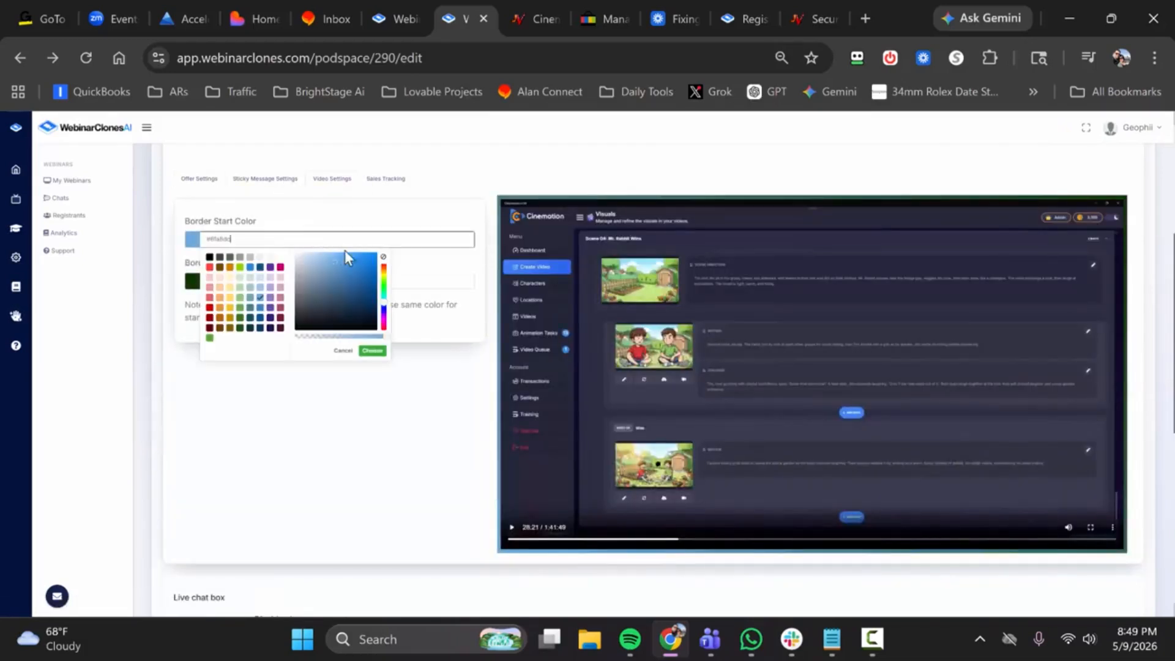
pyautogui.click(251, 267)
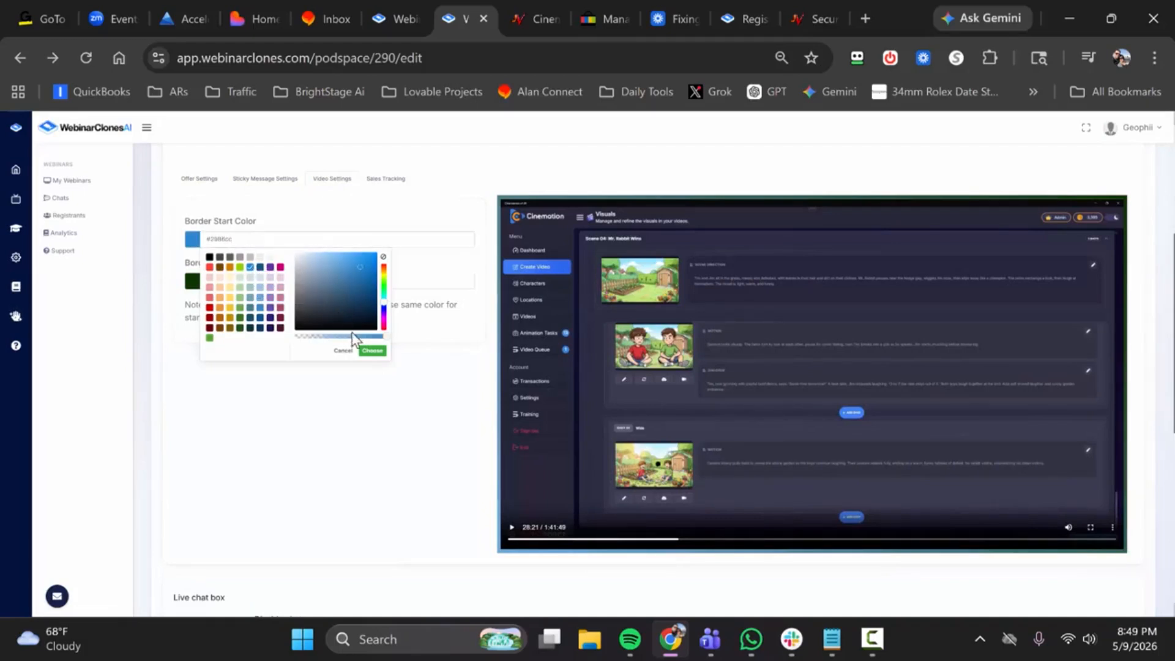
pyautogui.click(370, 351)
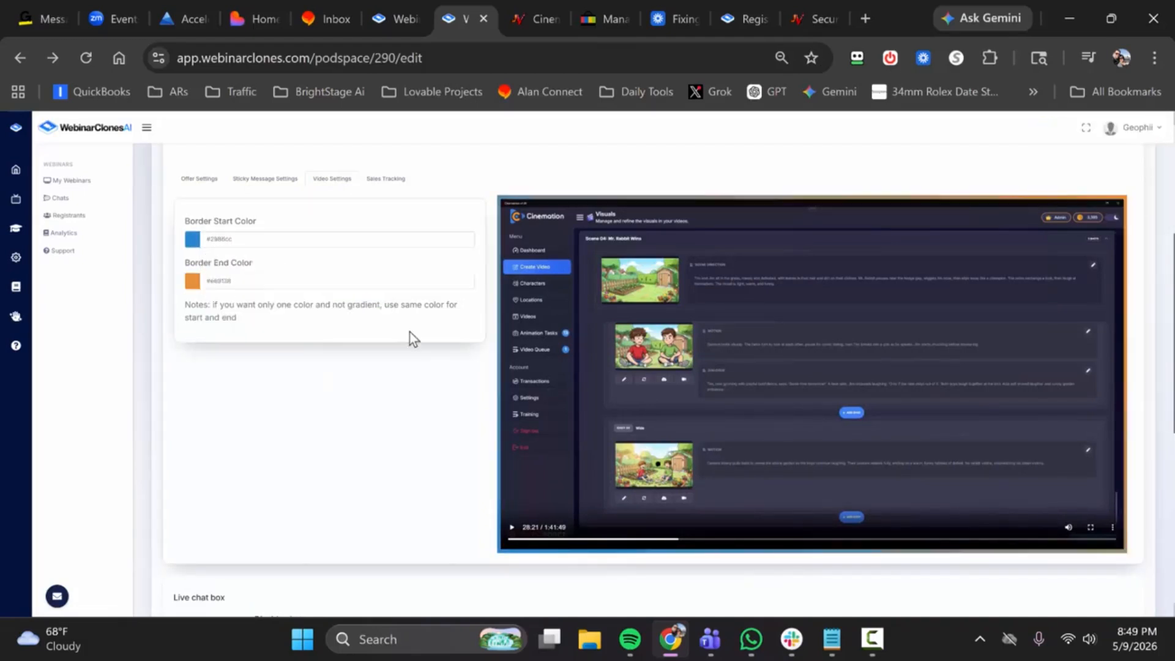
pyautogui.scroll(5, 409, 331)
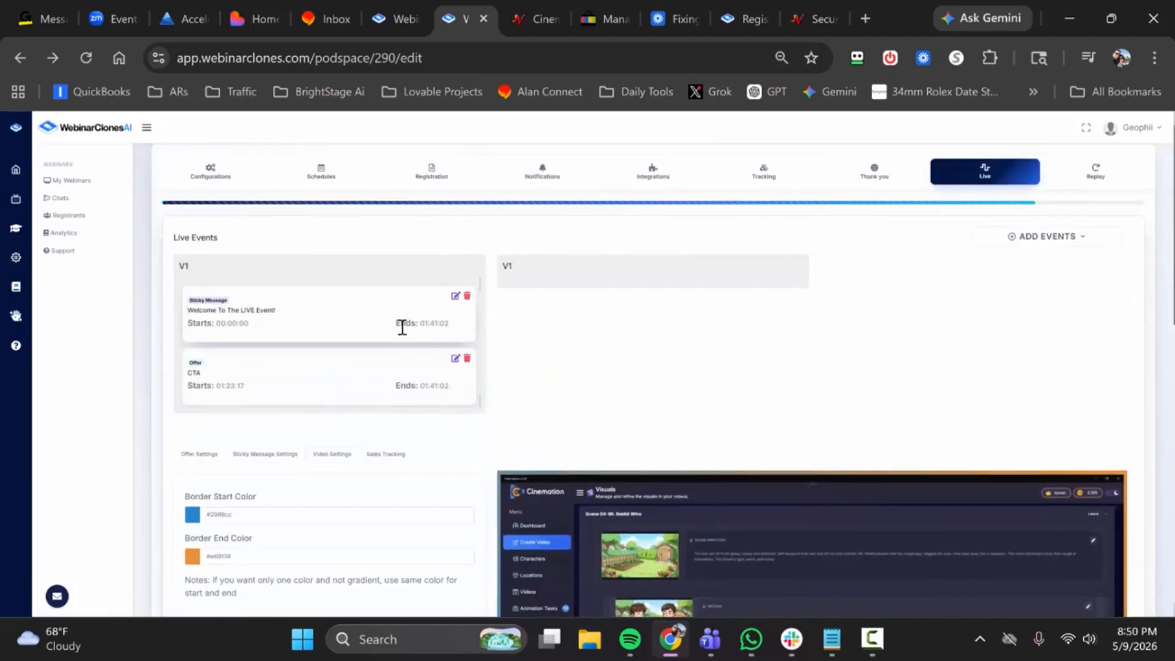
# Step: Try a dynamic attendance of 1957 attendees for the simulated maximum number of attendees
pyautogui.scroll(-5, 415, 339)
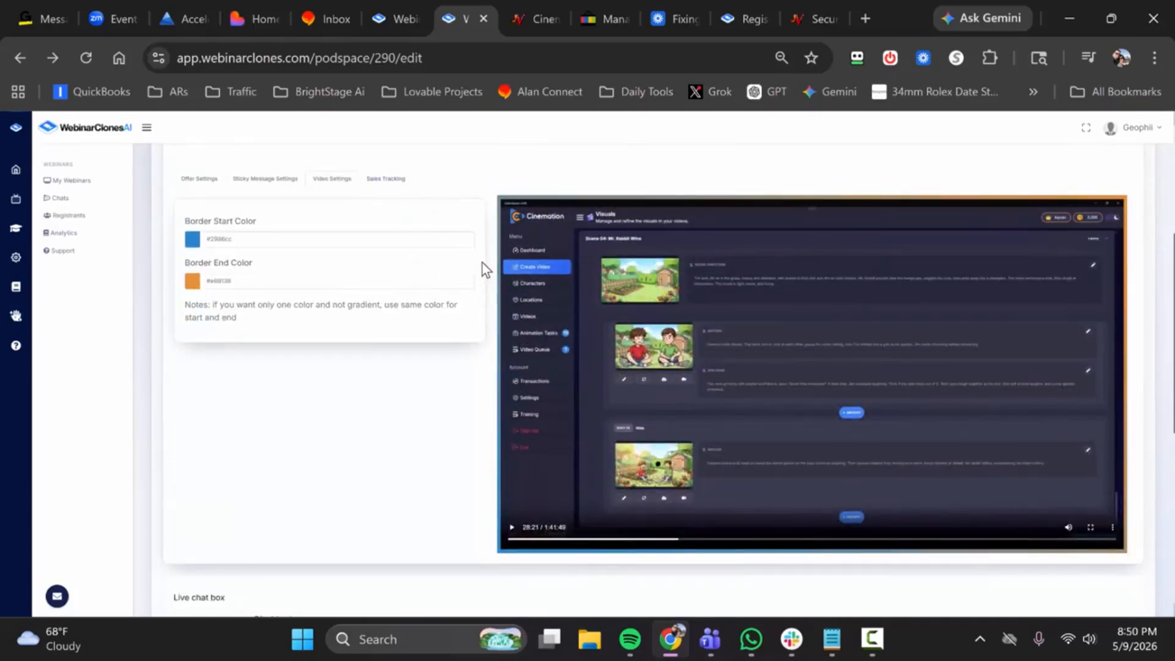
pyautogui.scroll(5, 483, 263)
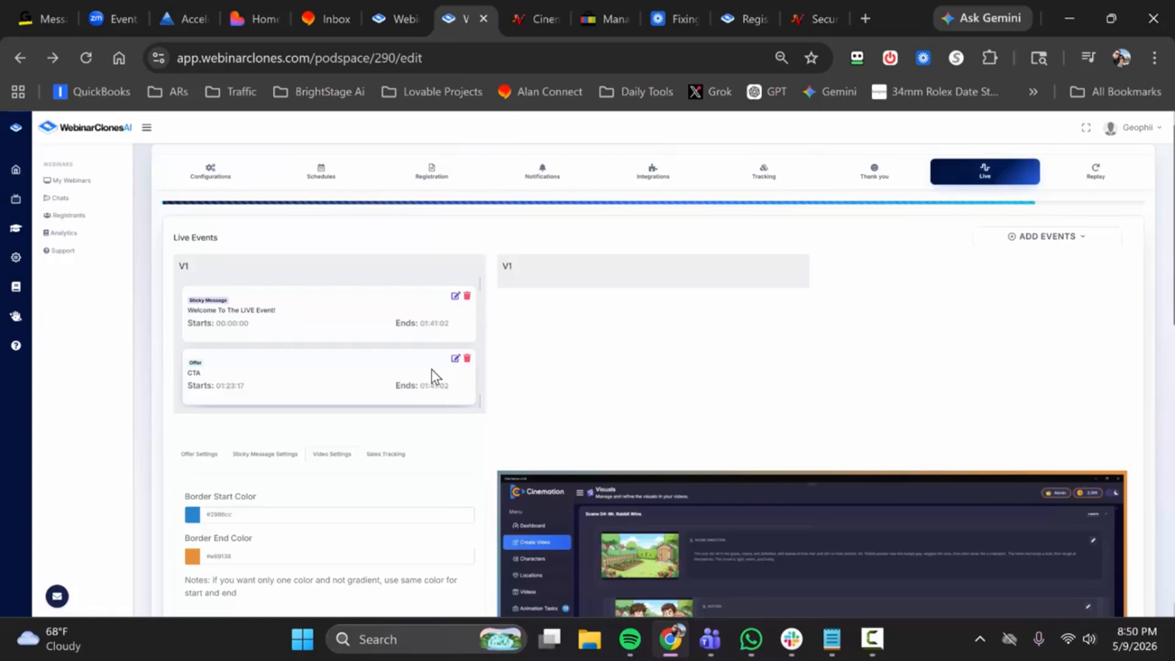
pyautogui.scroll(-5, 433, 369)
pyautogui.scroll(-4, 447, 376)
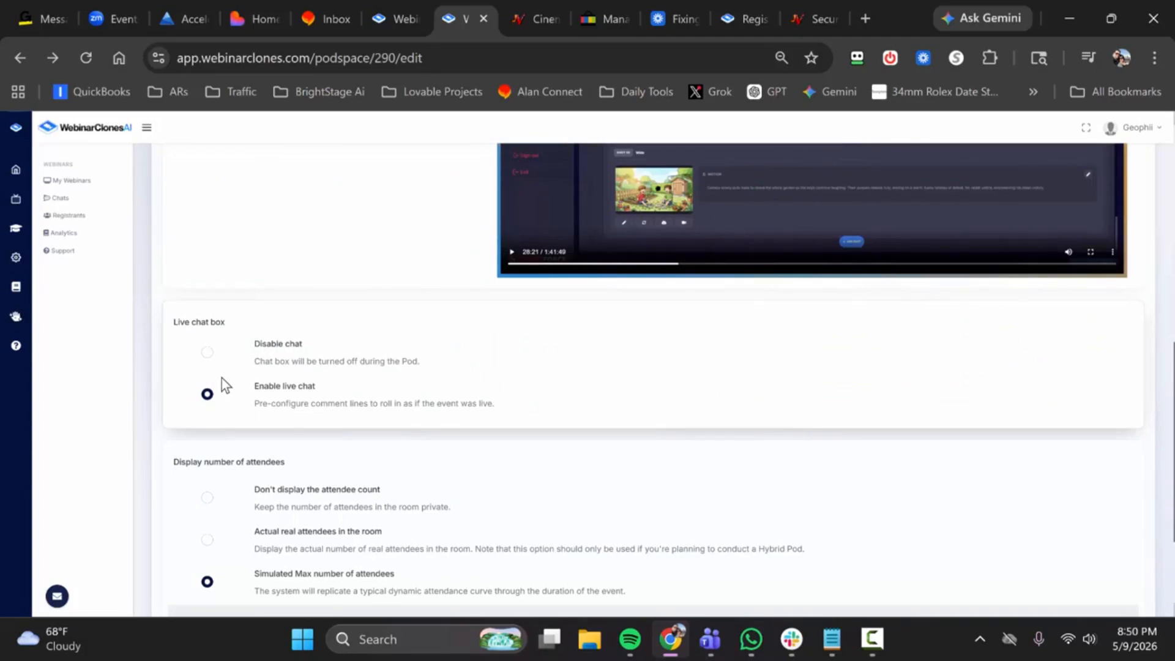
pyautogui.scroll(-2, 343, 351)
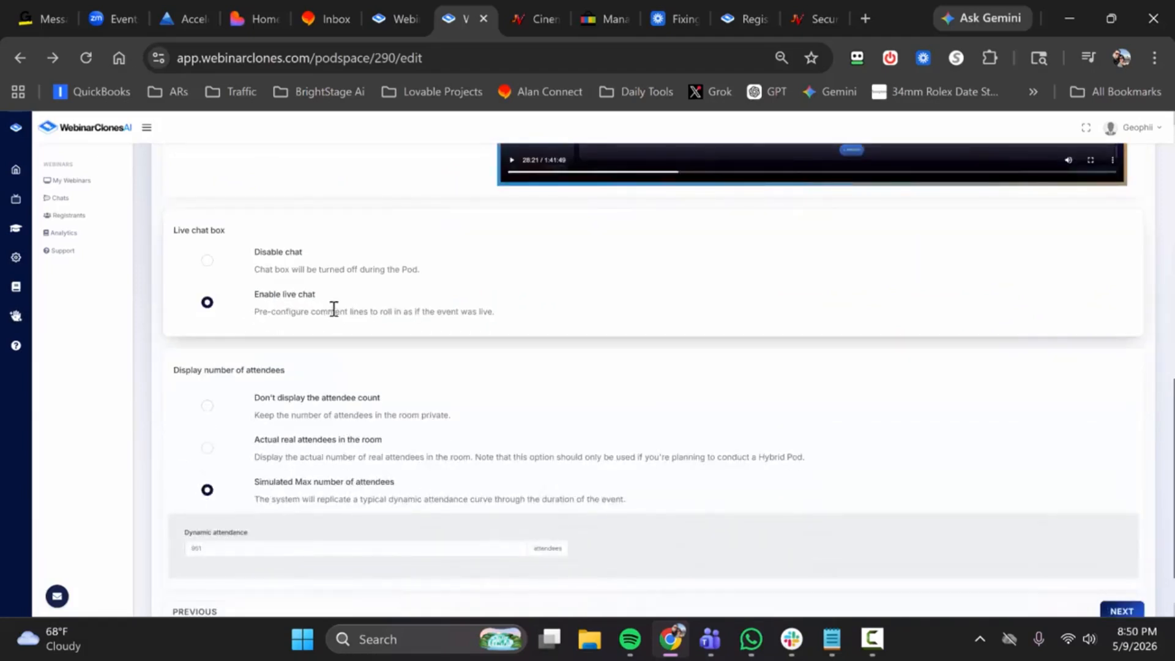
pyautogui.scroll(-1, 334, 309)
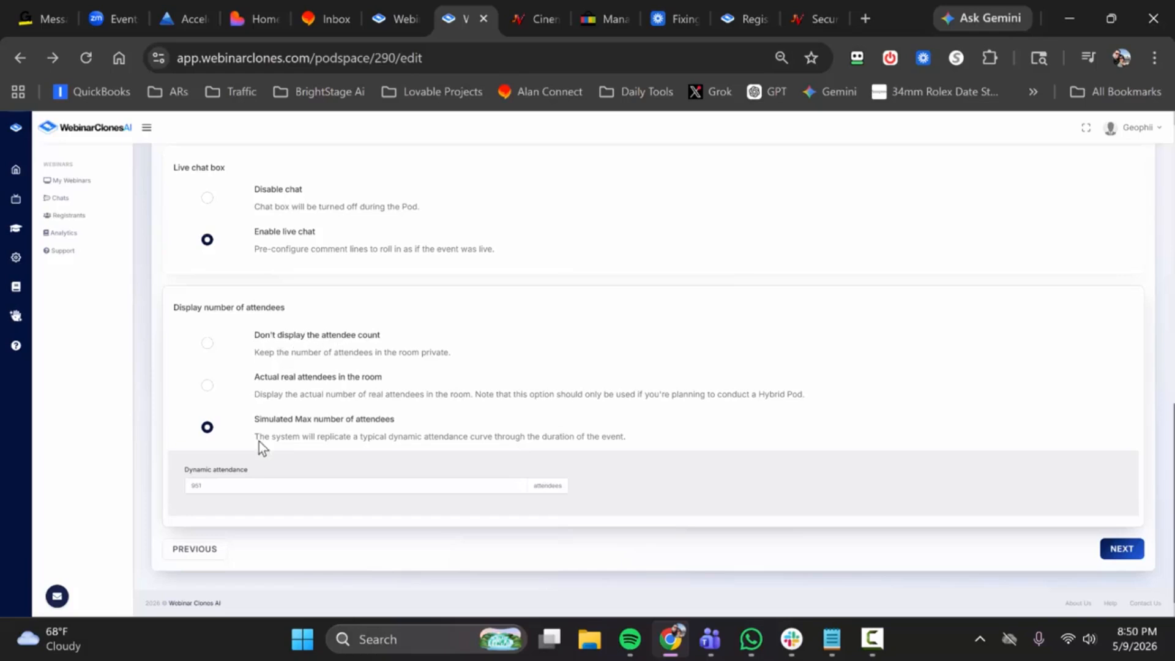
pyautogui.moveTo(189, 486); pyautogui.dragTo(343, 479)
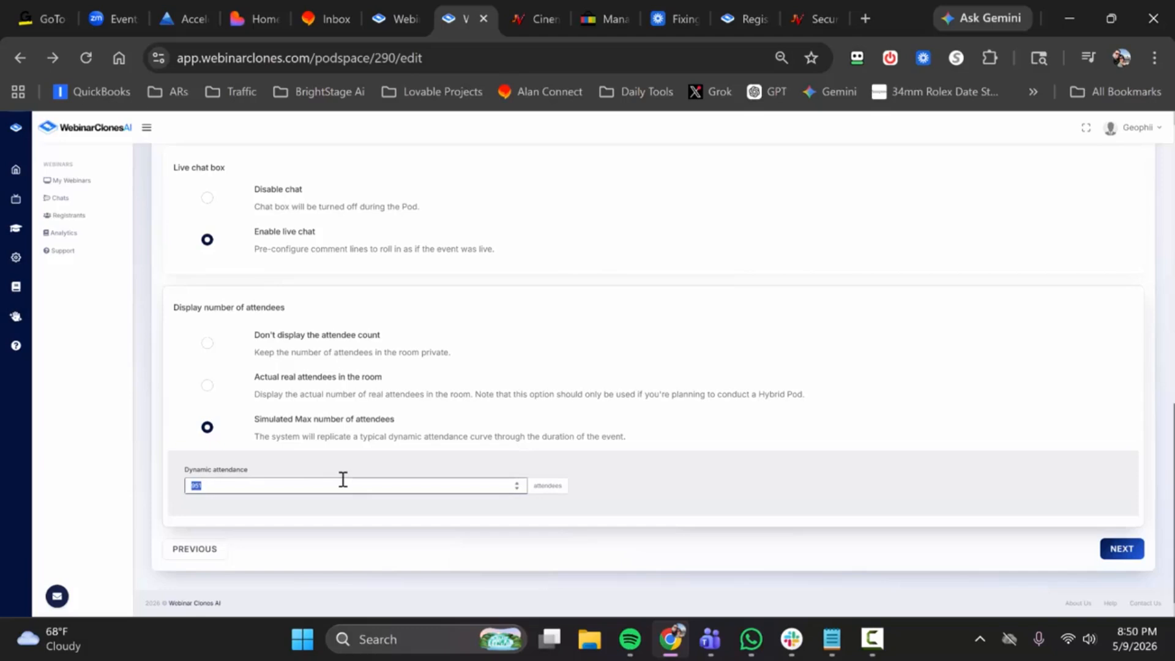
pyautogui.write('1957')
pyautogui.click(390, 502)
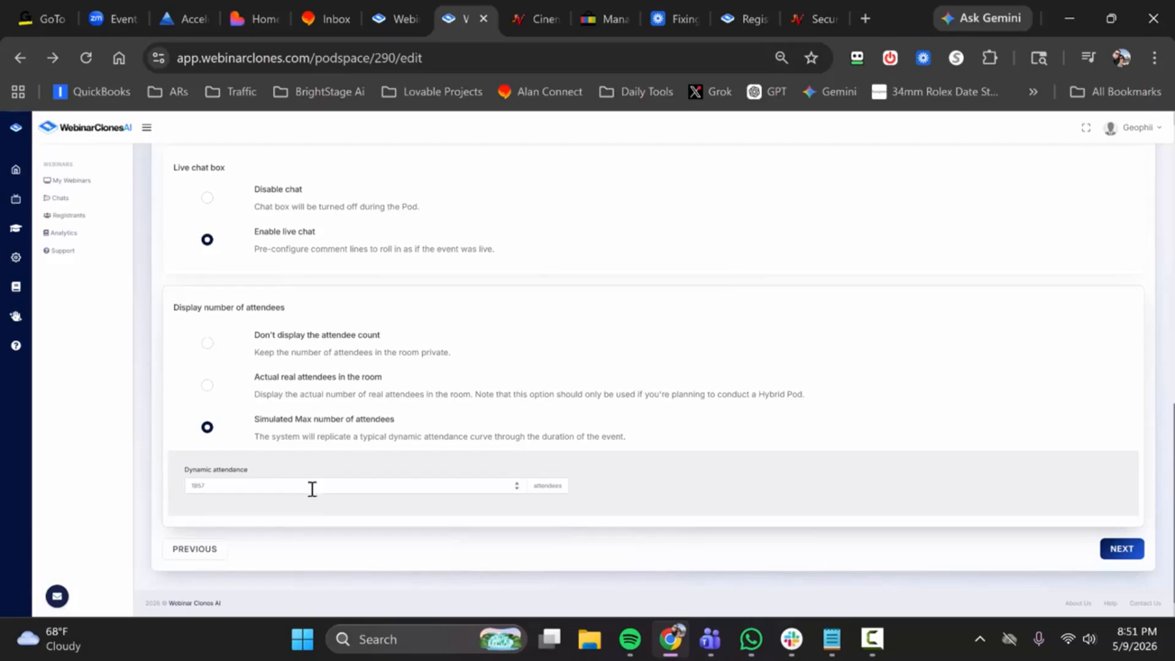
# Step: Set the dynamic attendance for the simulated maximum to 599 attendees
pyautogui.moveTo(240, 493); pyautogui.dragTo(153, 496)
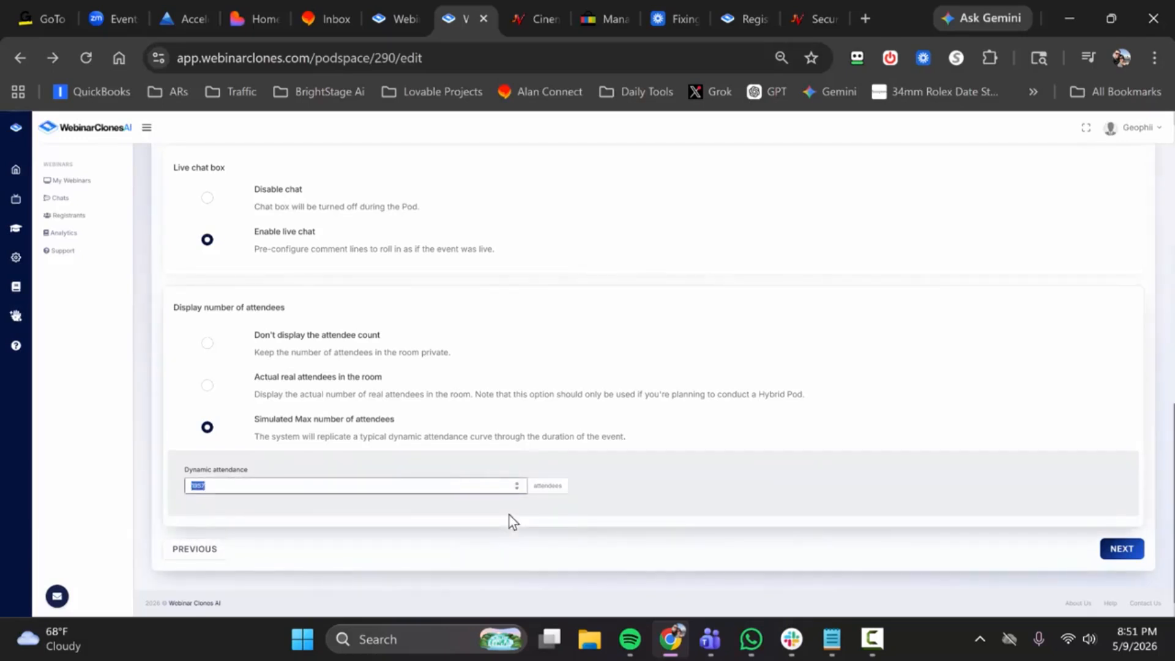
pyautogui.write('599')
pyautogui.click(401, 513)
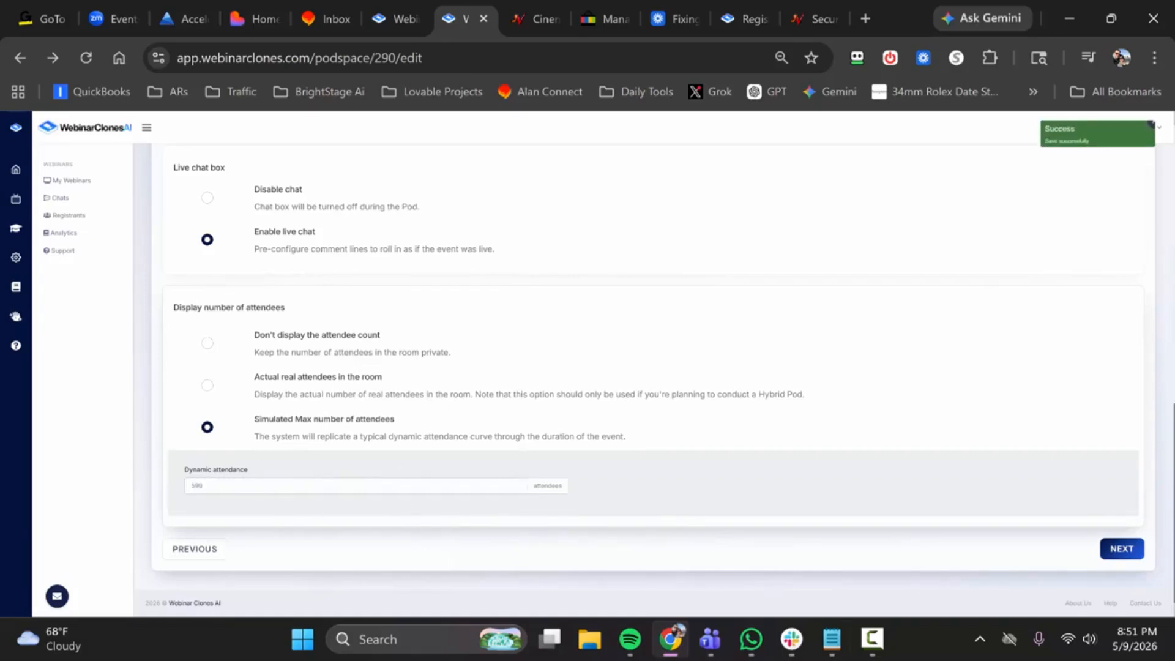
# Step: Continue to the replay settings and switch Series on Replay Page off and back on
pyautogui.click(1120, 549)
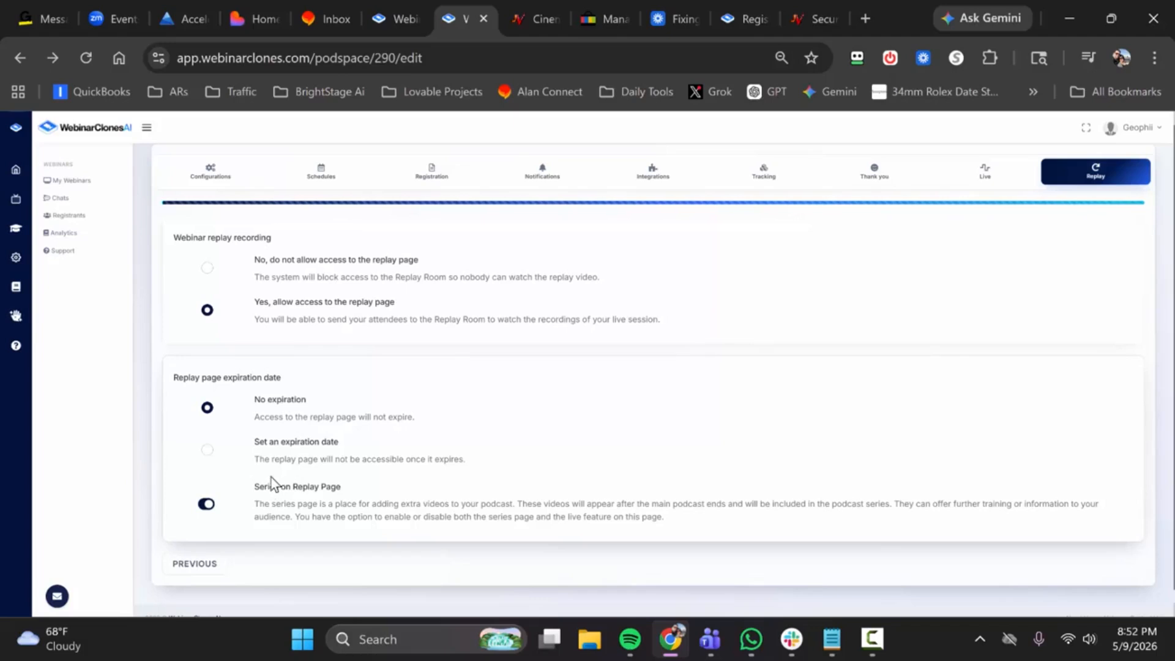
pyautogui.click(207, 505)
pyautogui.click(208, 505)
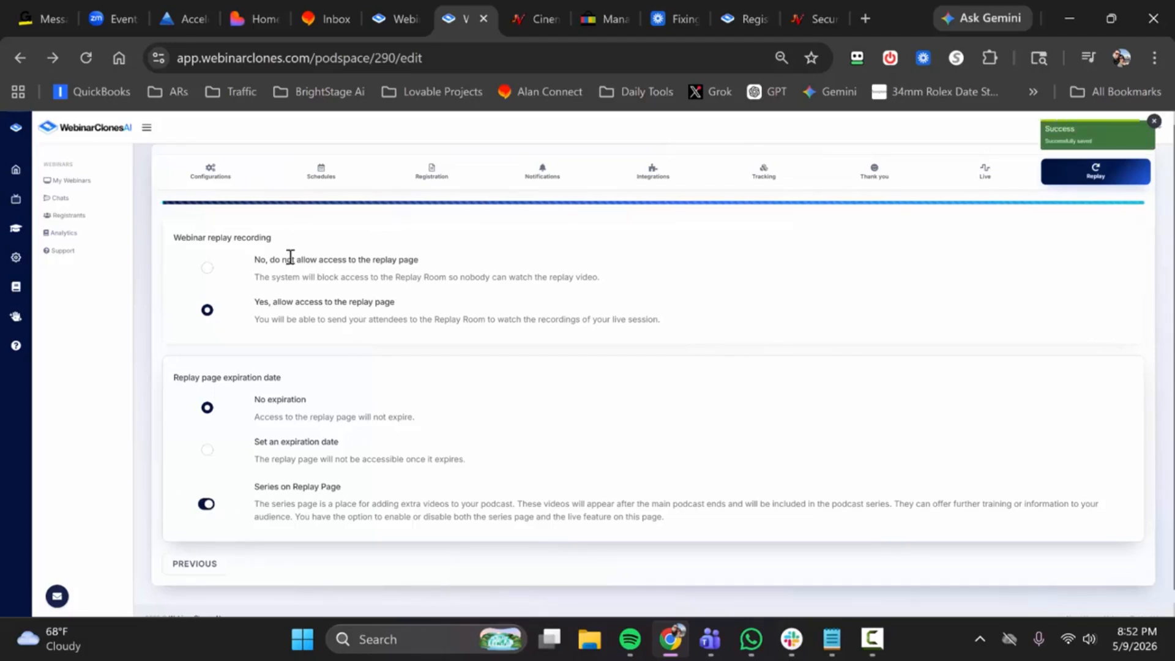
# Step: Return to the list of webinars and copy the Cinemation webinar's registration link
pyautogui.click(74, 182)
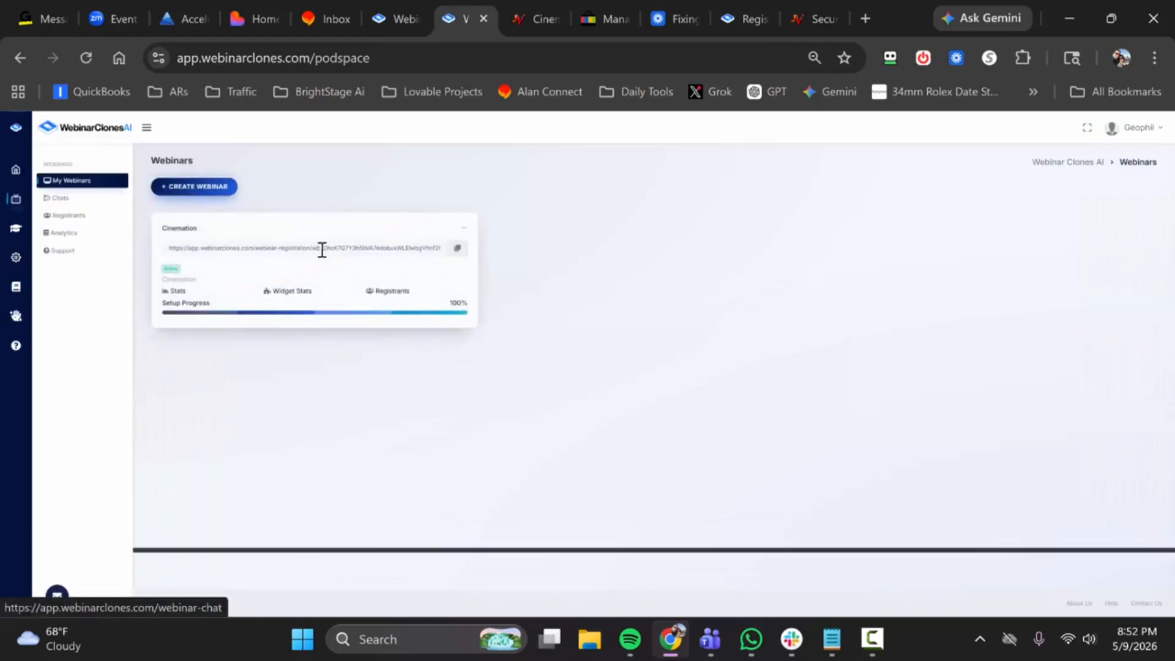
pyautogui.click(456, 249)
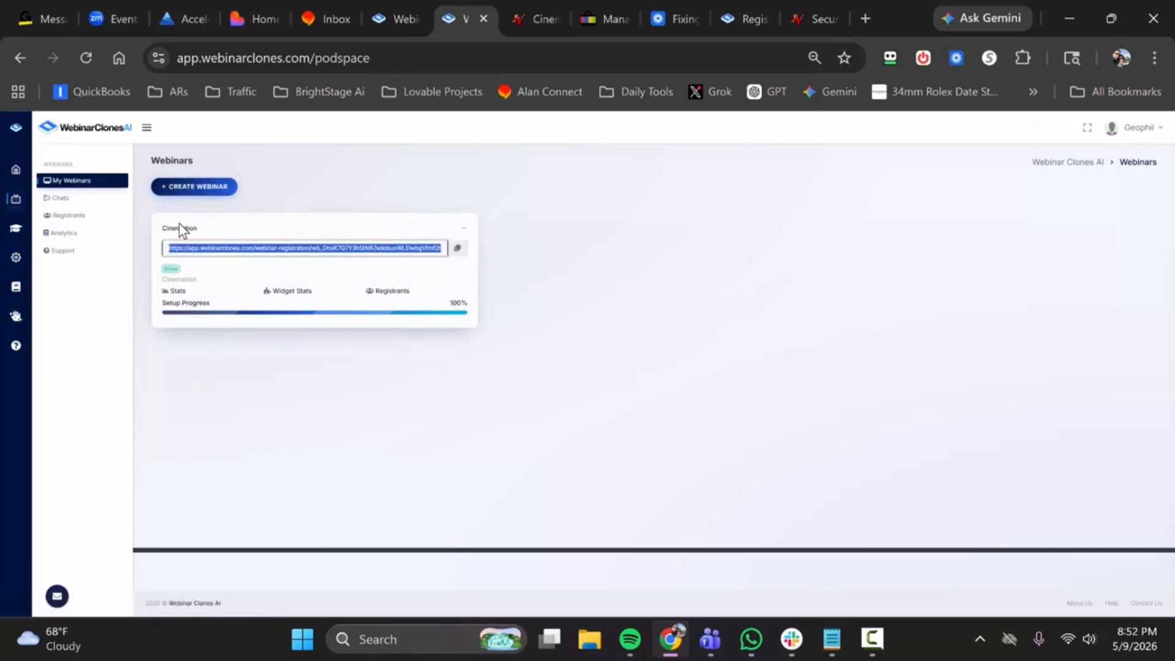
# Step: Look over the webinar chats, checking the live, past and future sessions, the group chat entry box and the polls
pyautogui.click(64, 203)
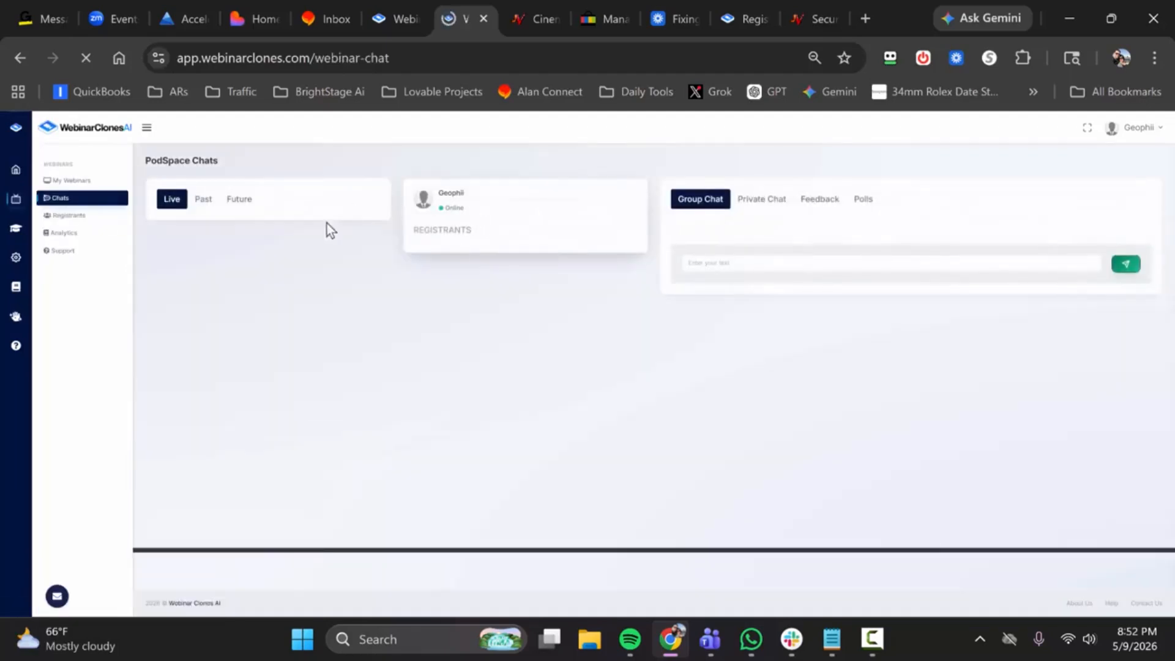
pyautogui.click(204, 202)
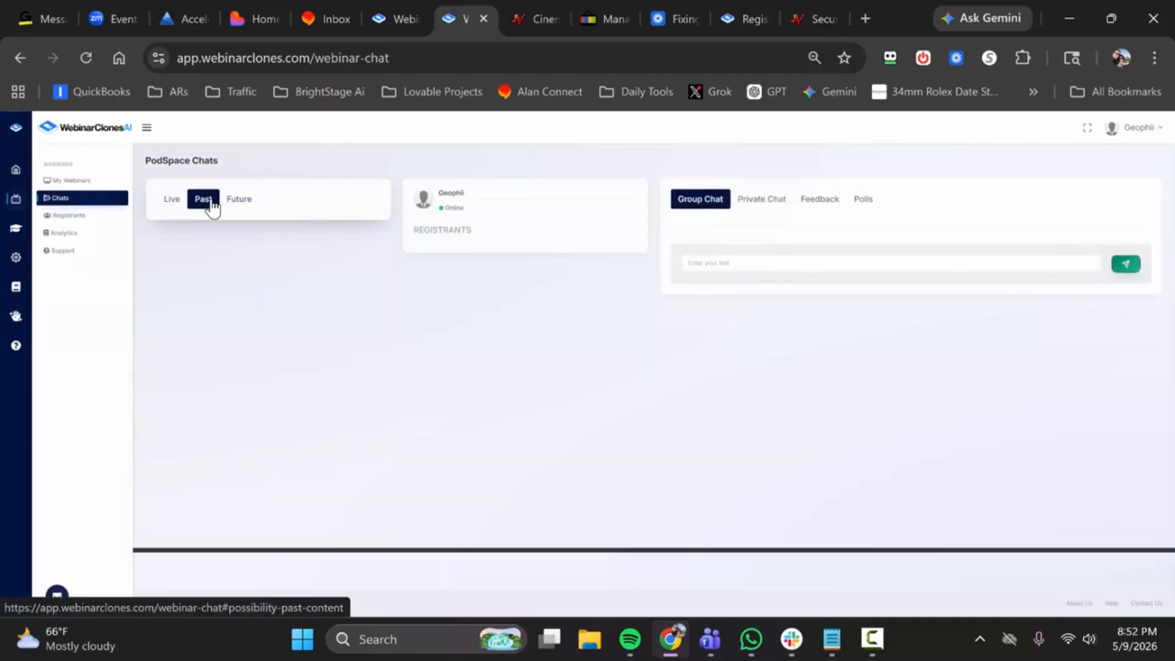
pyautogui.click(240, 204)
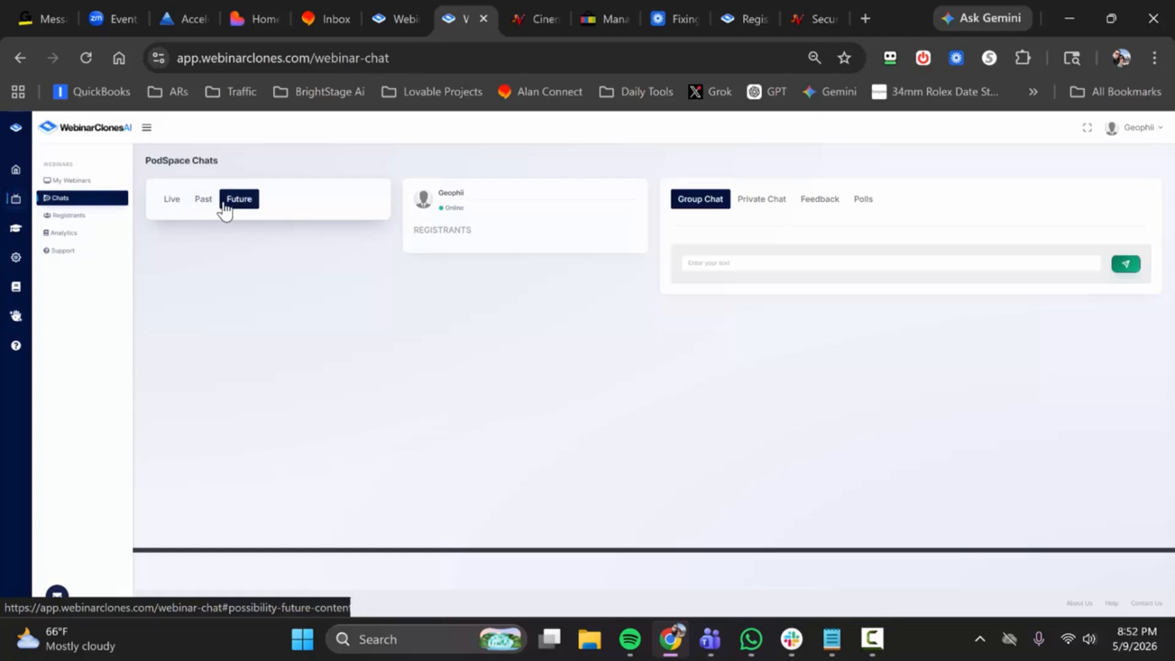
pyautogui.click(176, 206)
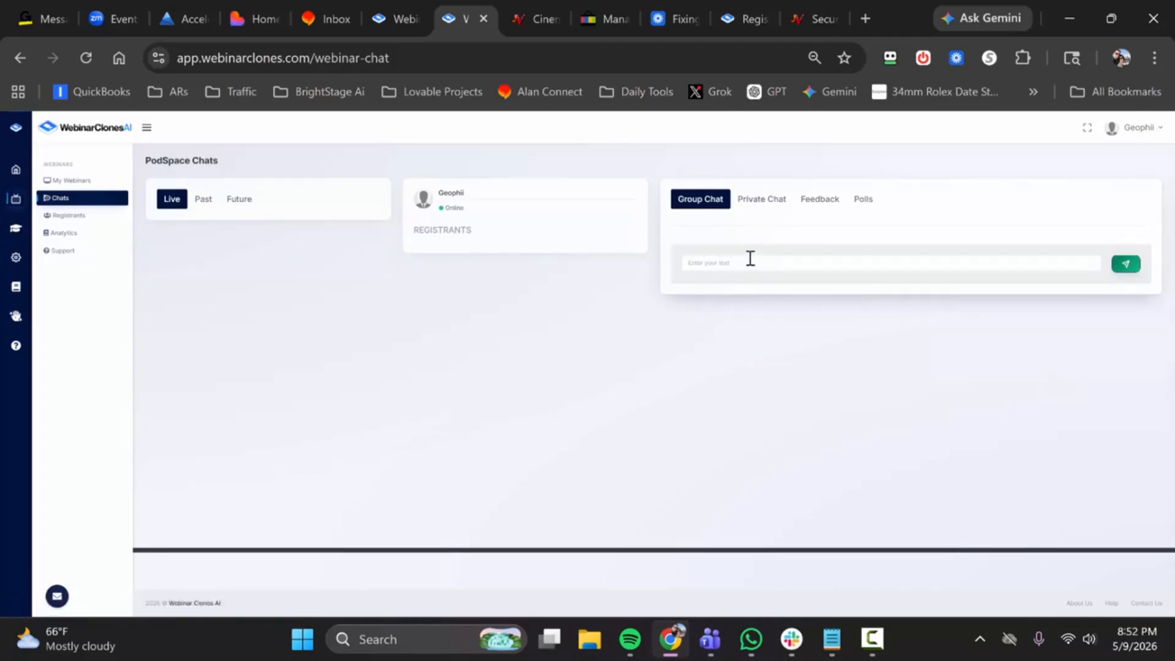
pyautogui.press('Return')
pyautogui.click(759, 262)
pyautogui.click(863, 199)
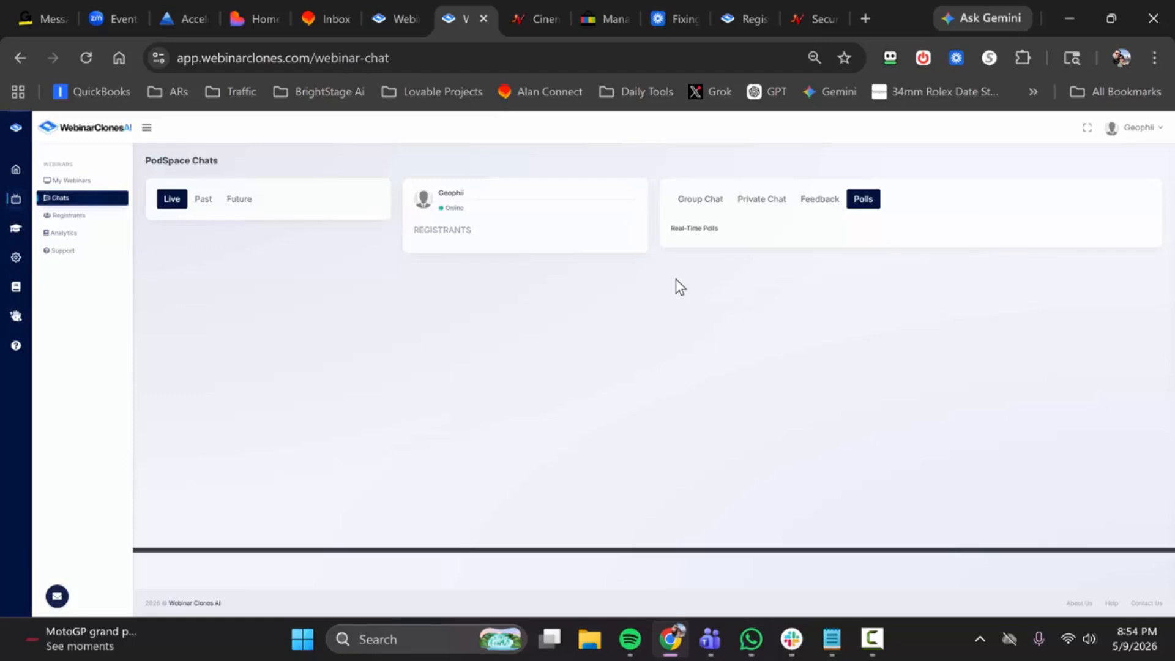
# Step: Filter the registrants by the Cinemation webinar and review the available session and event filter options
pyautogui.click(70, 216)
pyautogui.click(285, 212)
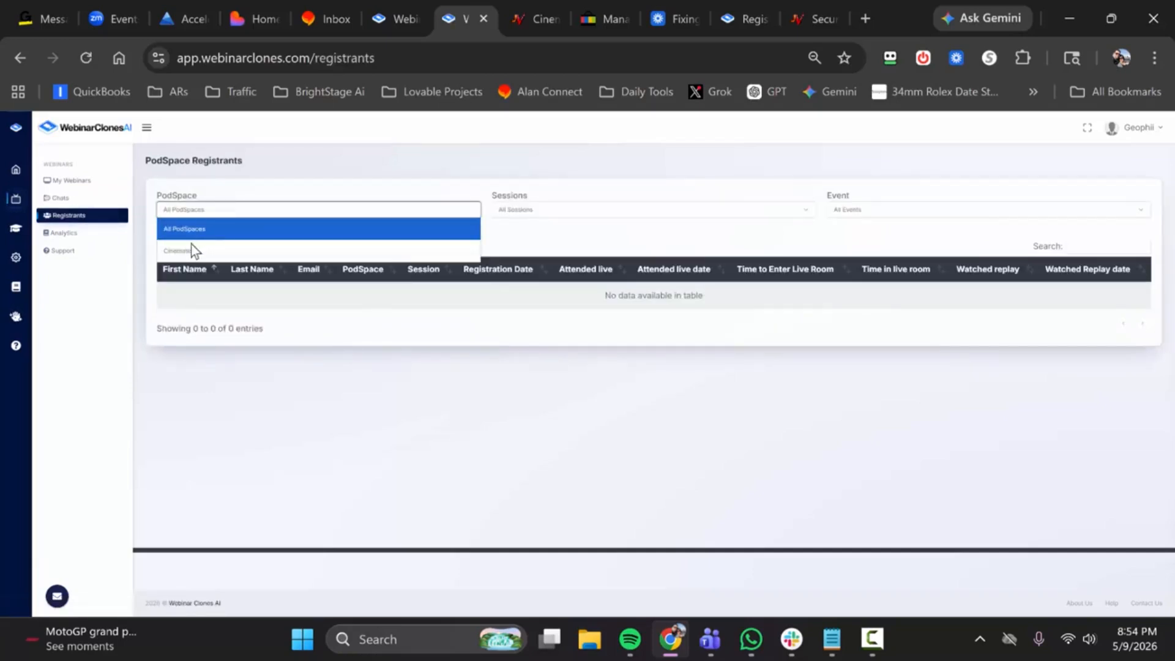
pyautogui.click(208, 251)
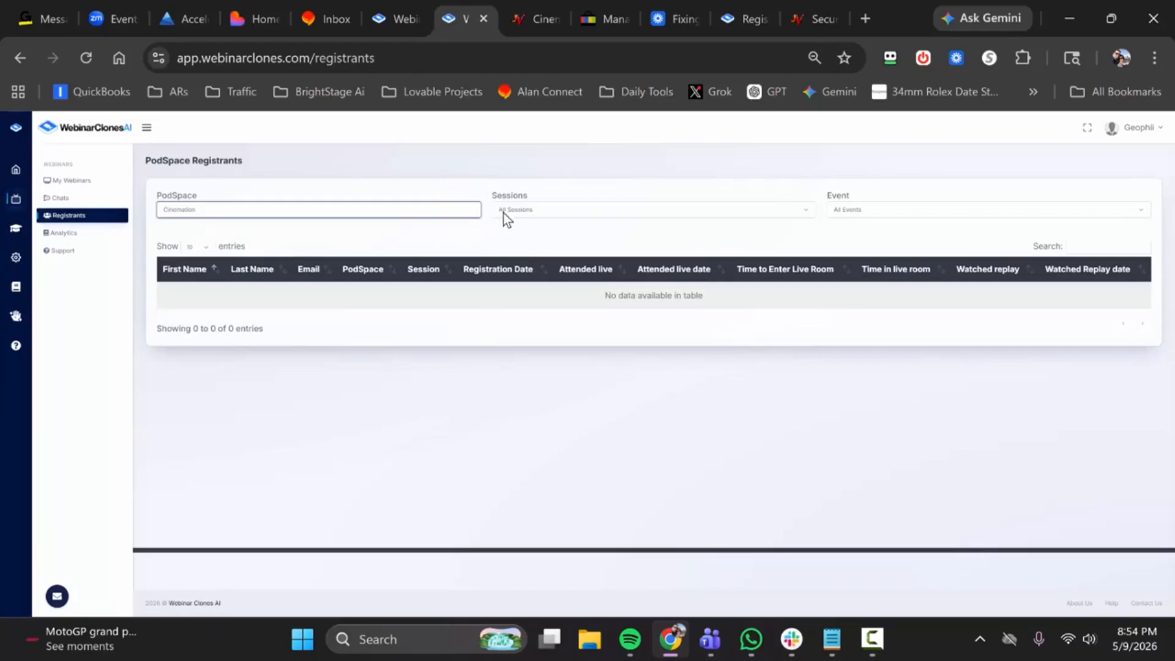
pyautogui.click(531, 210)
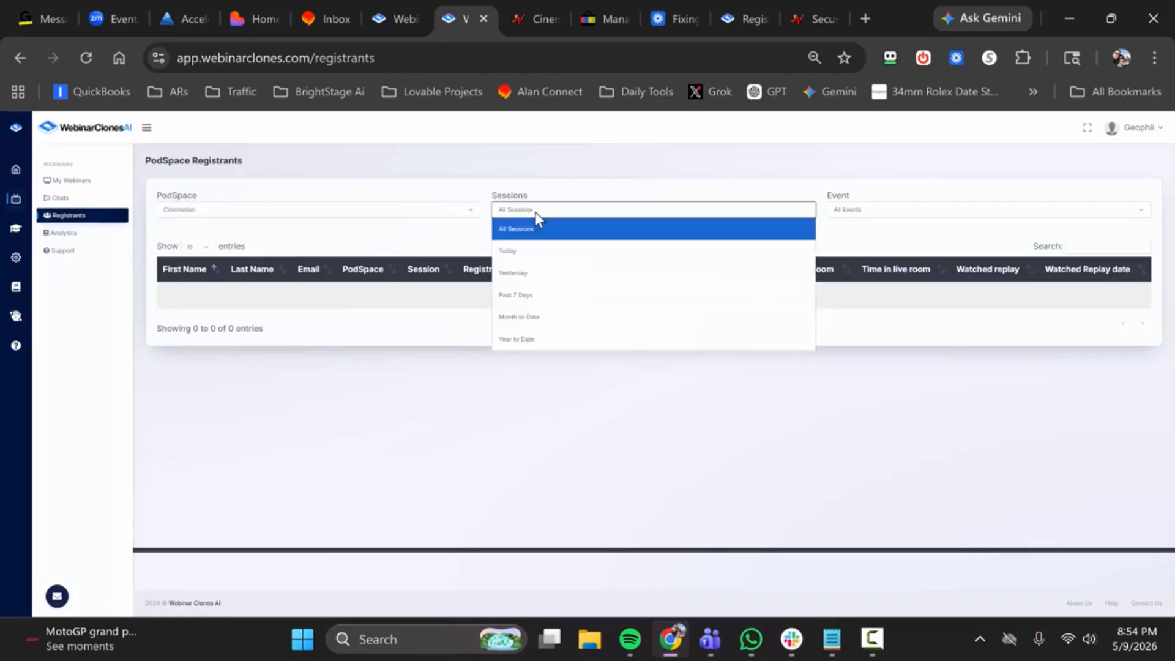
pyautogui.click(562, 211)
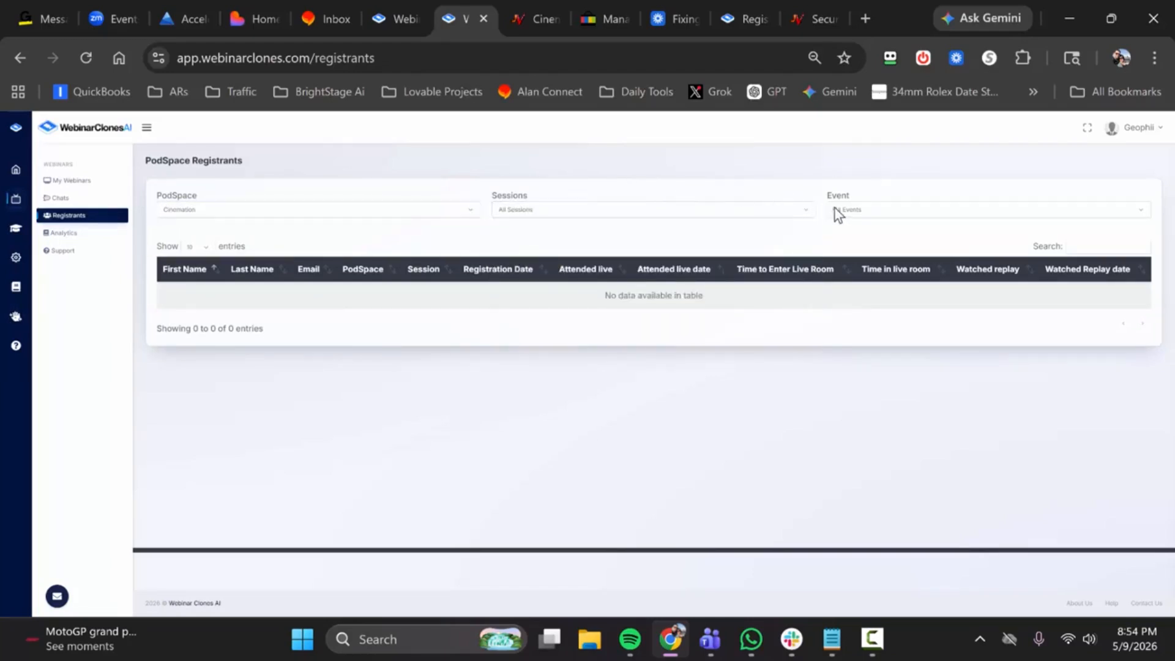
pyautogui.click(844, 210)
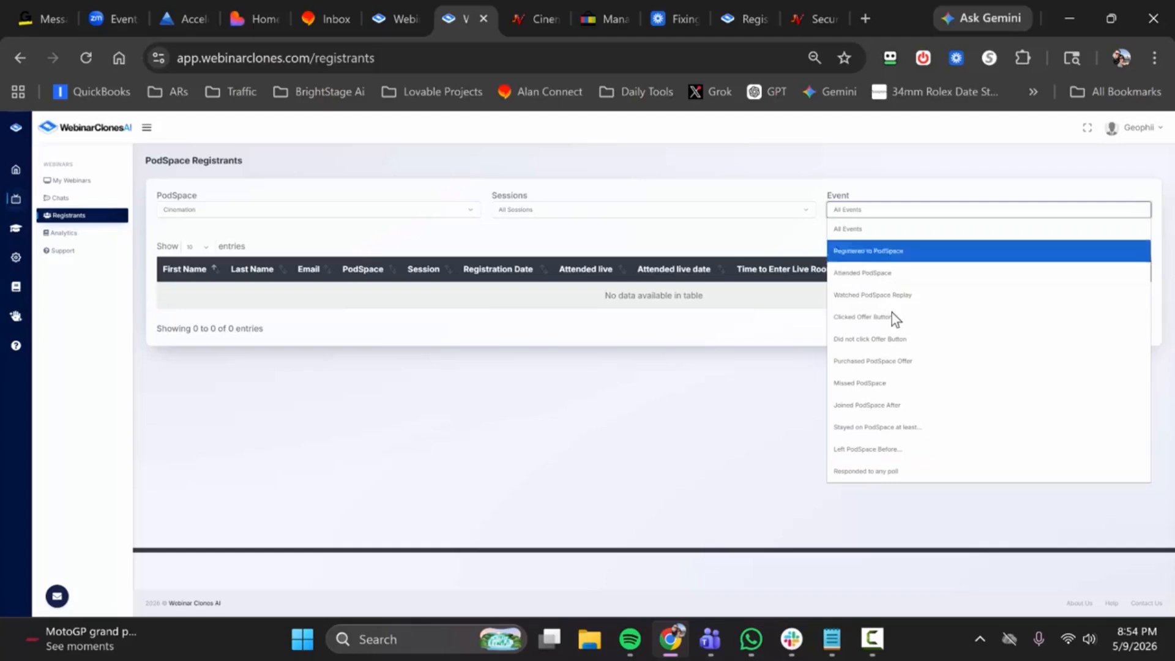
pyautogui.click(752, 240)
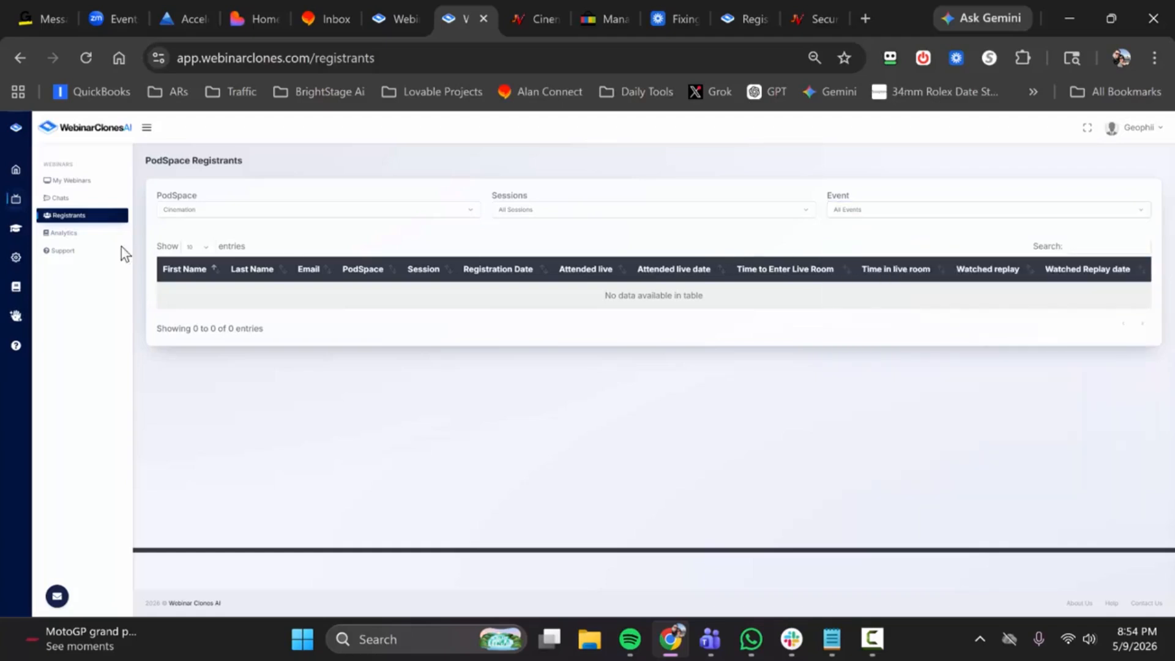
# Step: Show the analytics for the Instantly Claw webinar and examine its overview, engagement and email statistics
pyautogui.click(76, 242)
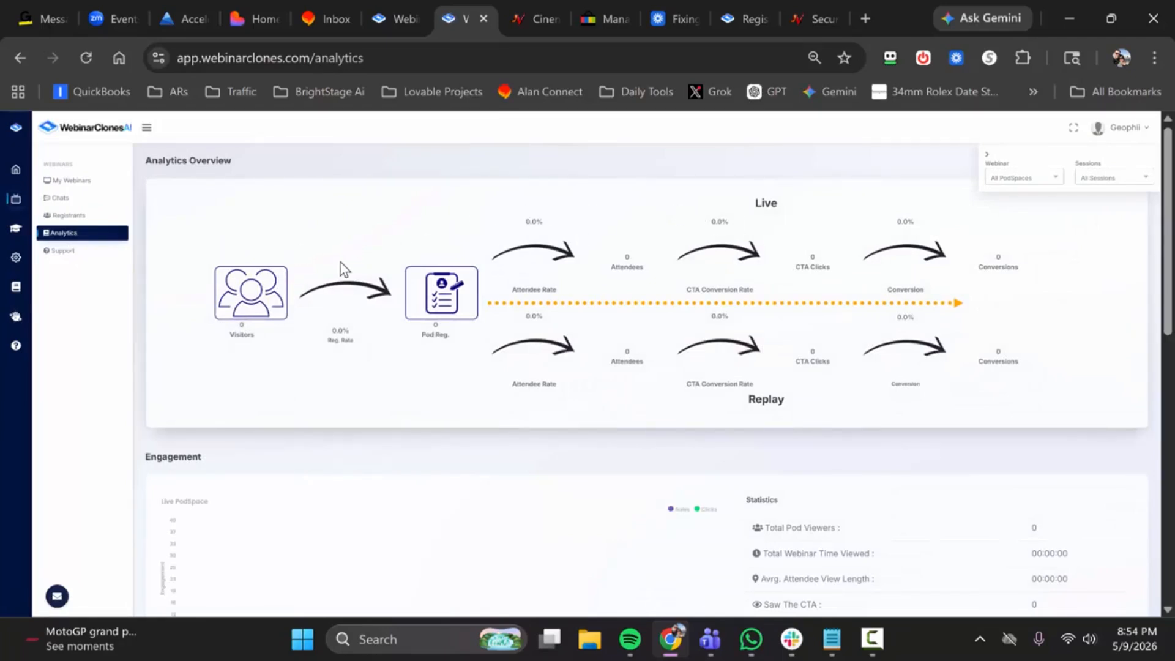
pyautogui.click(1004, 179)
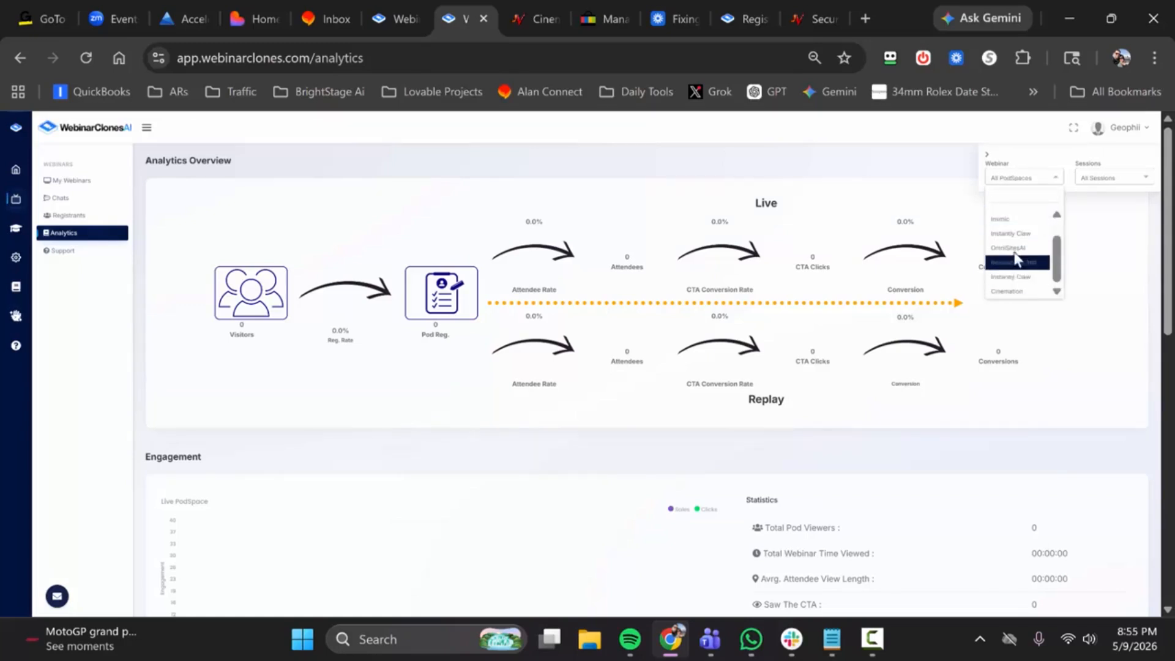
pyautogui.click(1016, 233)
pyautogui.click(1100, 179)
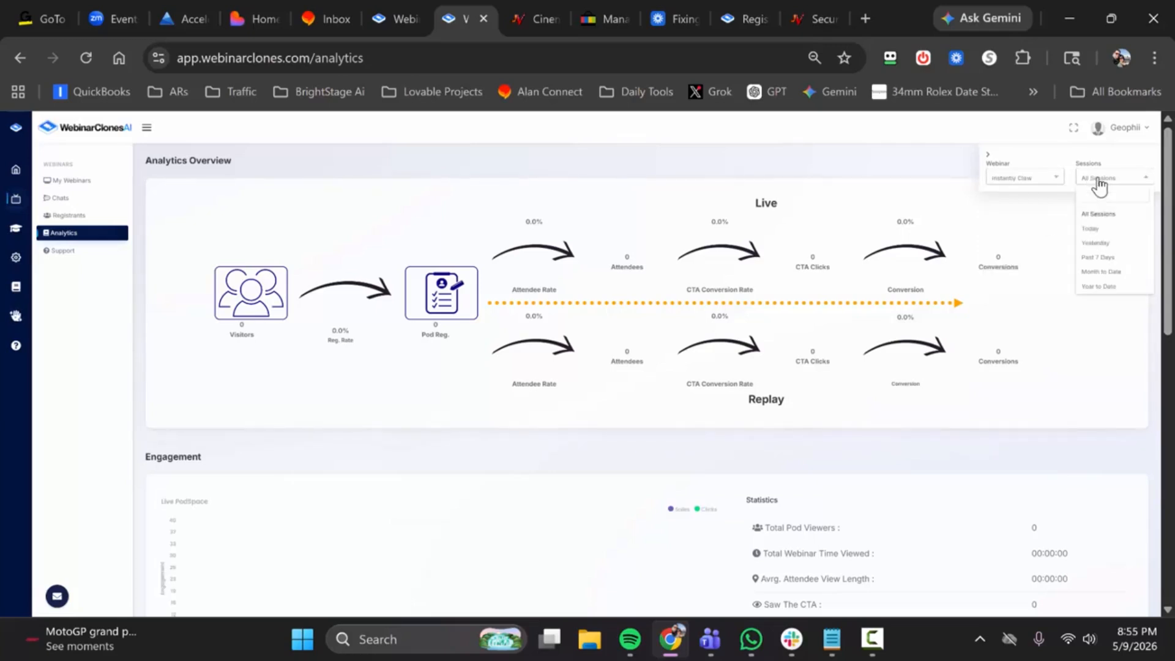
pyautogui.click(889, 214)
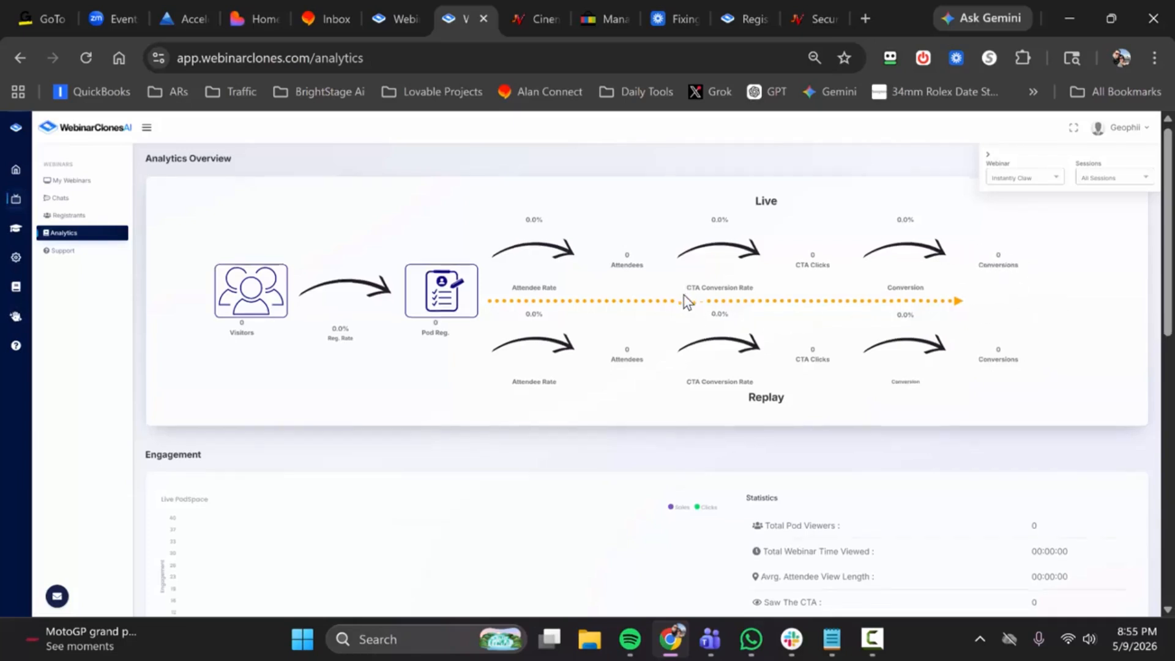
pyautogui.scroll(-5, 673, 306)
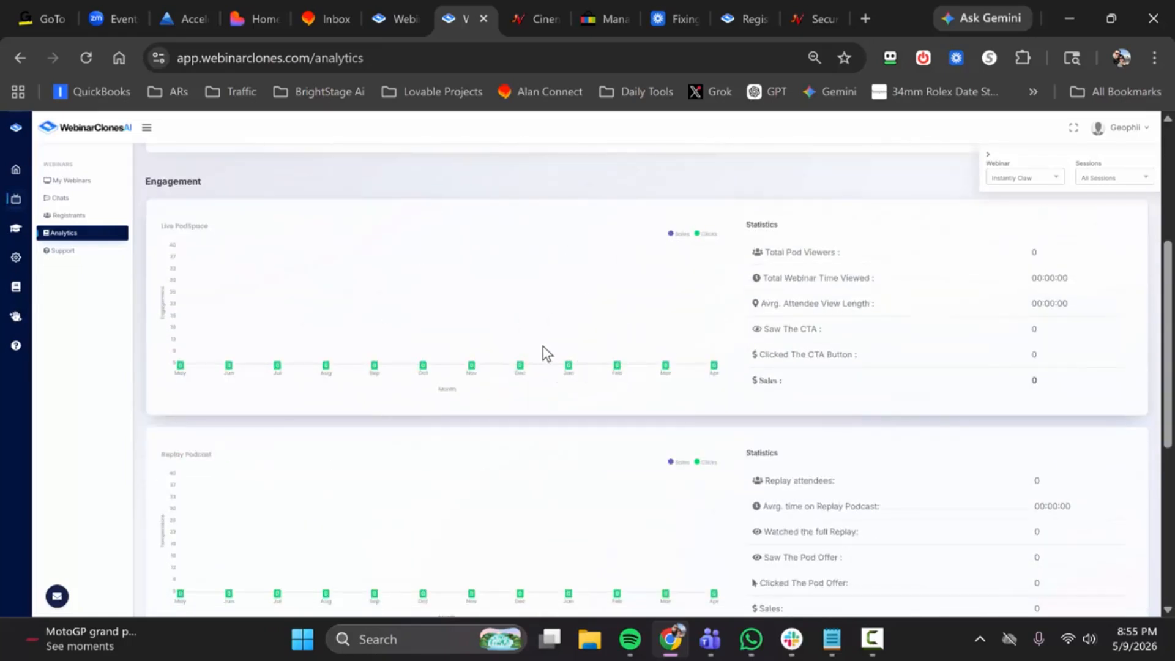
pyautogui.scroll(-5, 759, 313)
pyautogui.scroll(-2, 713, 352)
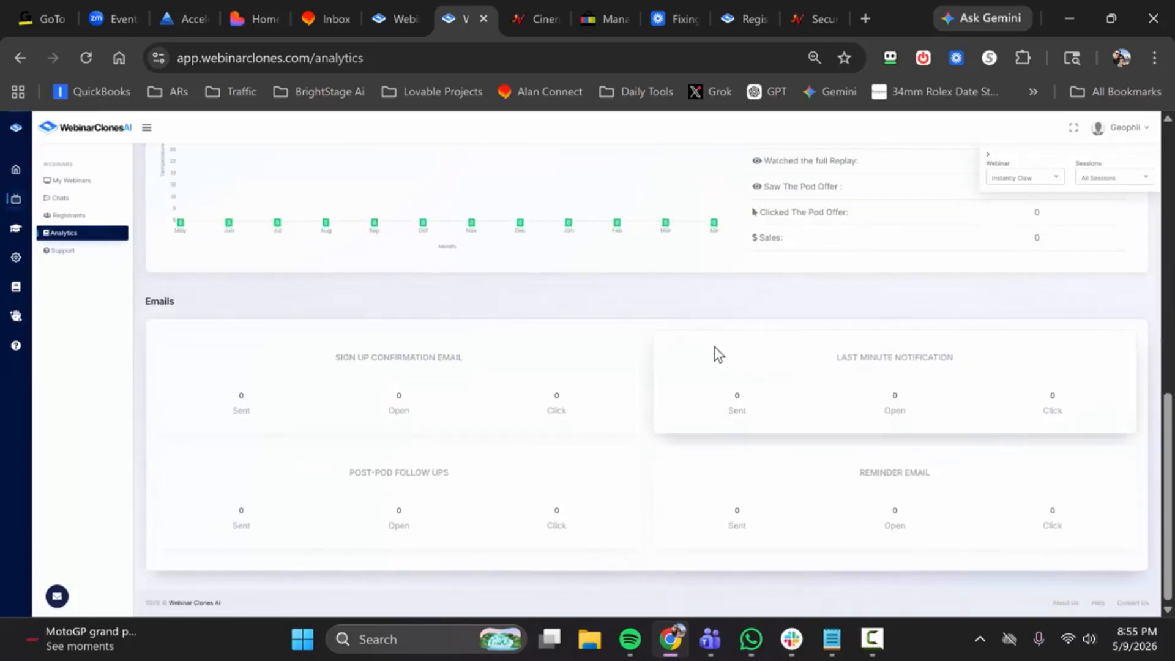
pyautogui.scroll(11, 562, 384)
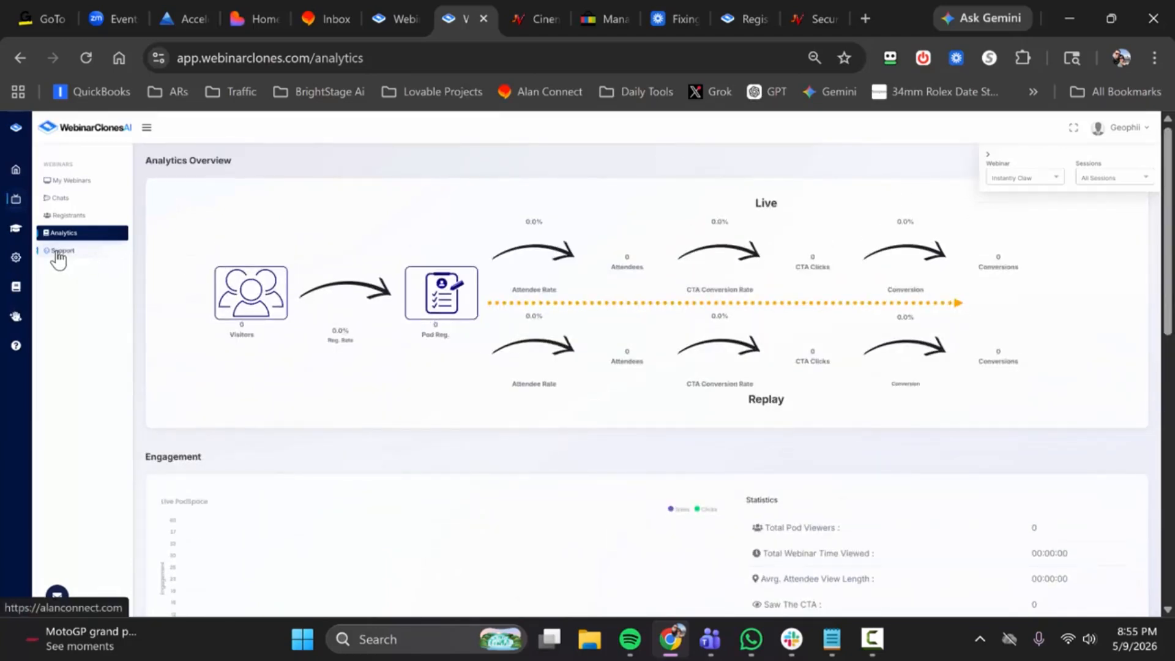
# Step: Open the library's Webinar Traffic Igniter section and read through its blueprints, checklists, emails, guides, traffic resources and templates
pyautogui.click(16, 231)
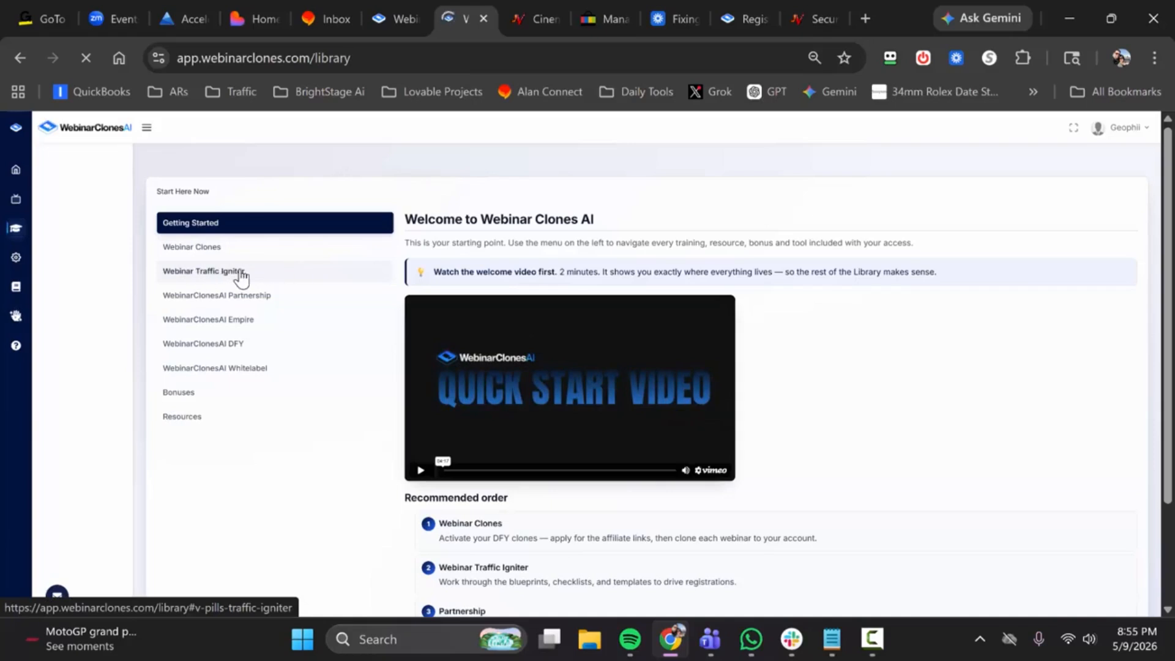
pyautogui.click(306, 274)
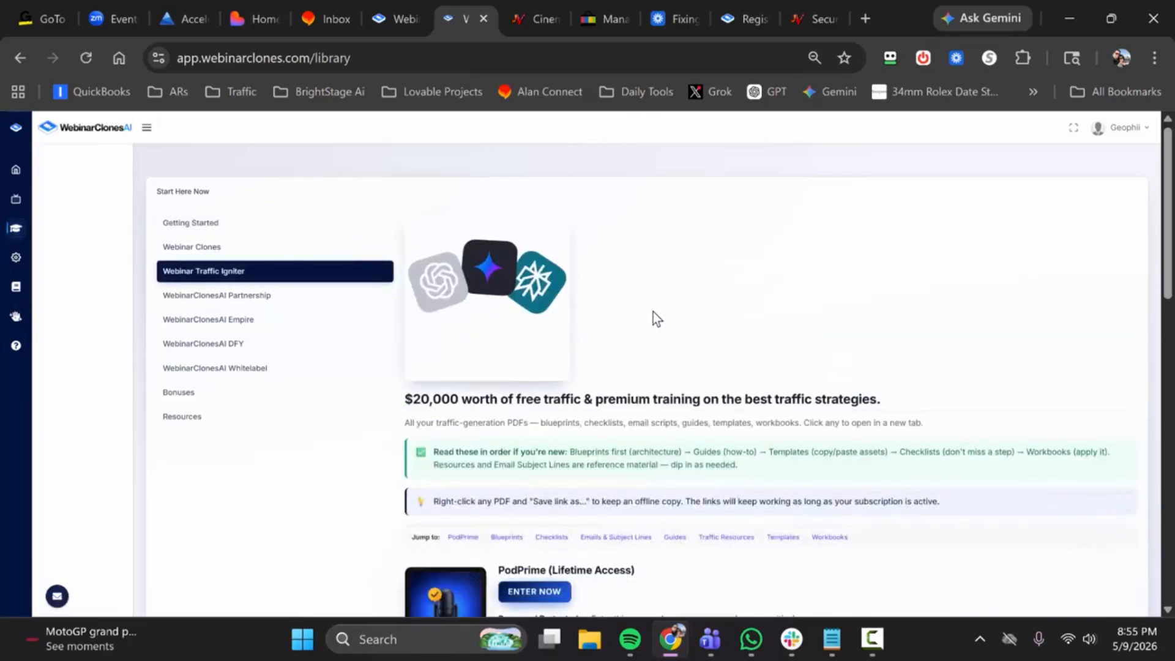
pyautogui.scroll(-1, 645, 353)
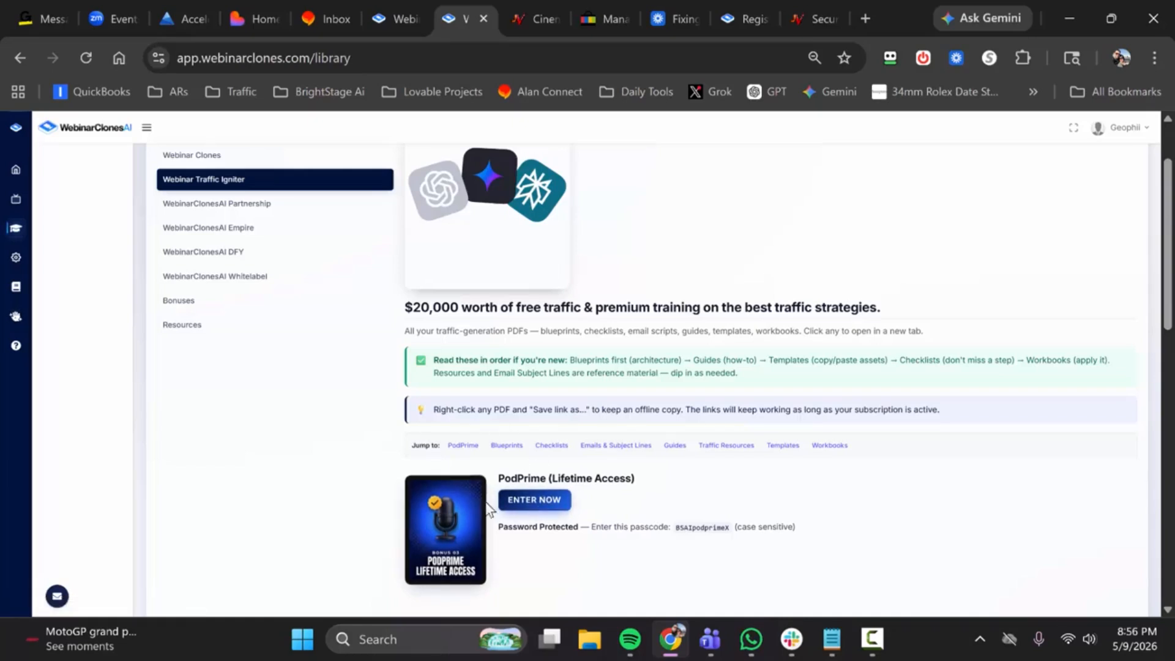
pyautogui.scroll(-1, 546, 426)
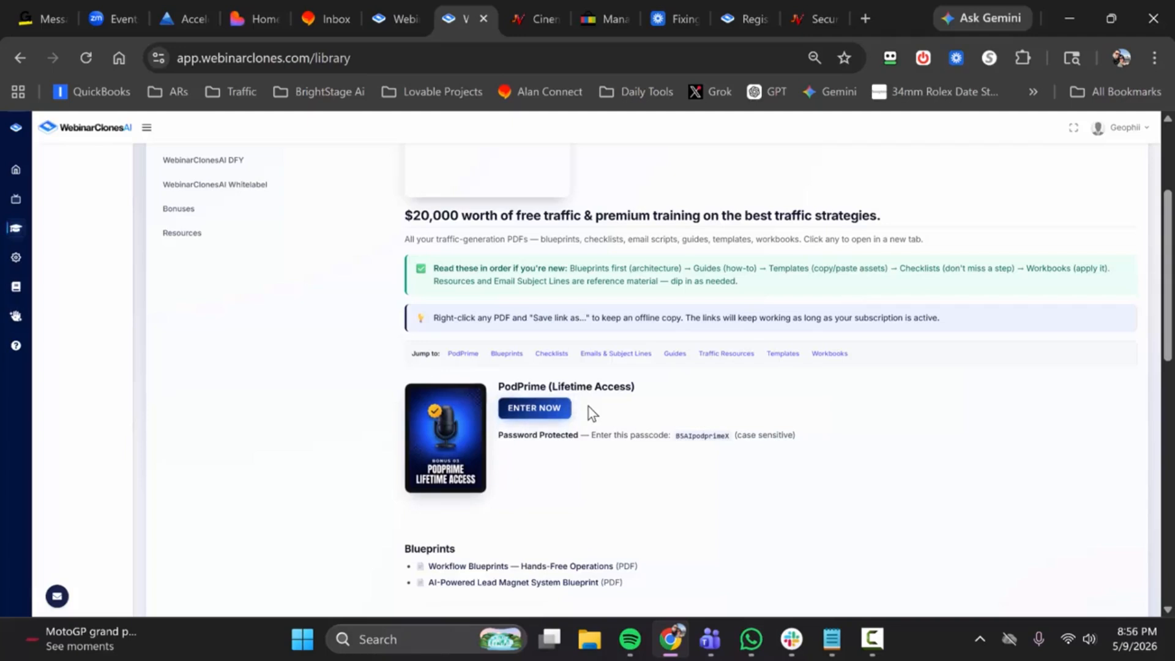
pyautogui.scroll(-1, 491, 428)
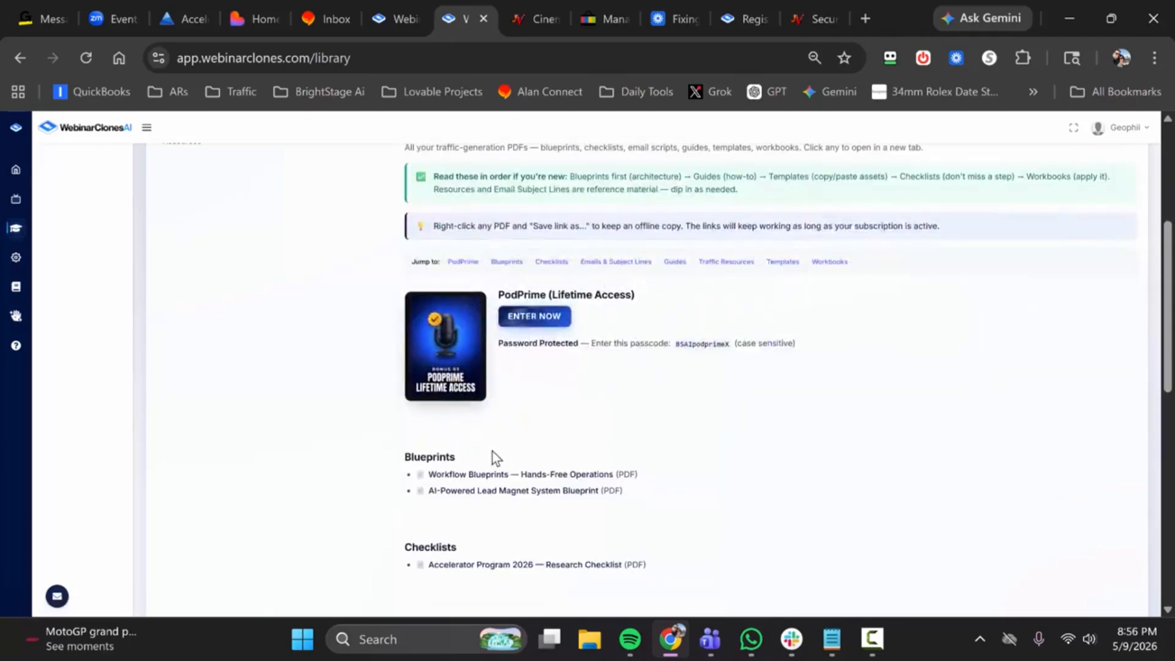
pyautogui.scroll(-1, 484, 451)
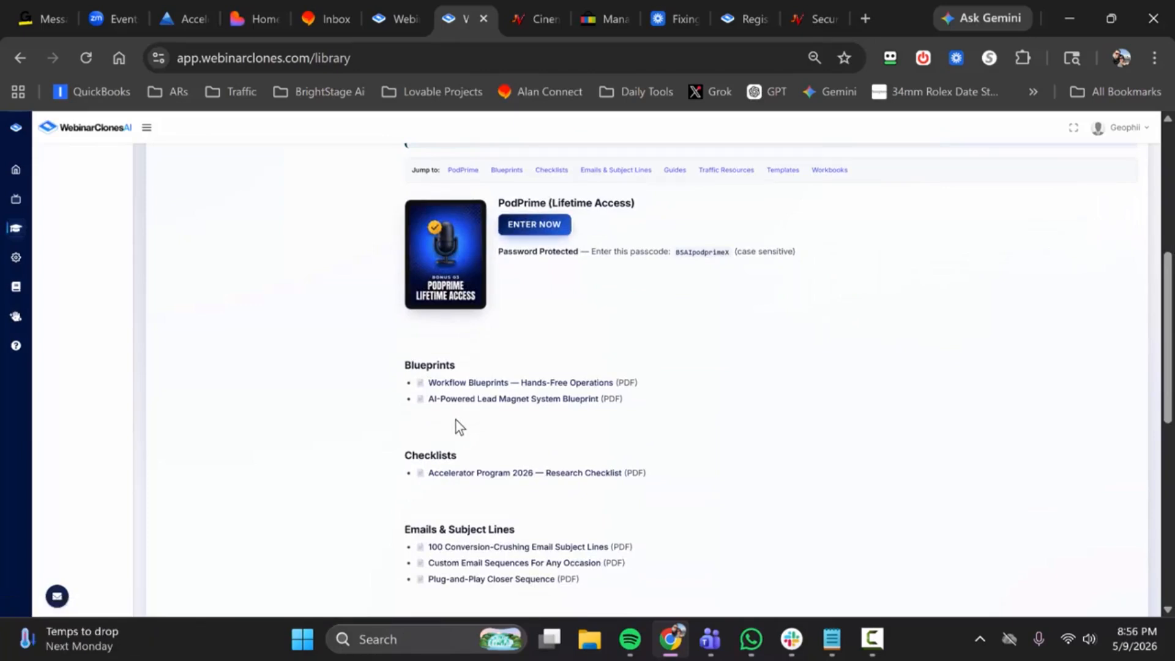
pyautogui.scroll(-2, 477, 420)
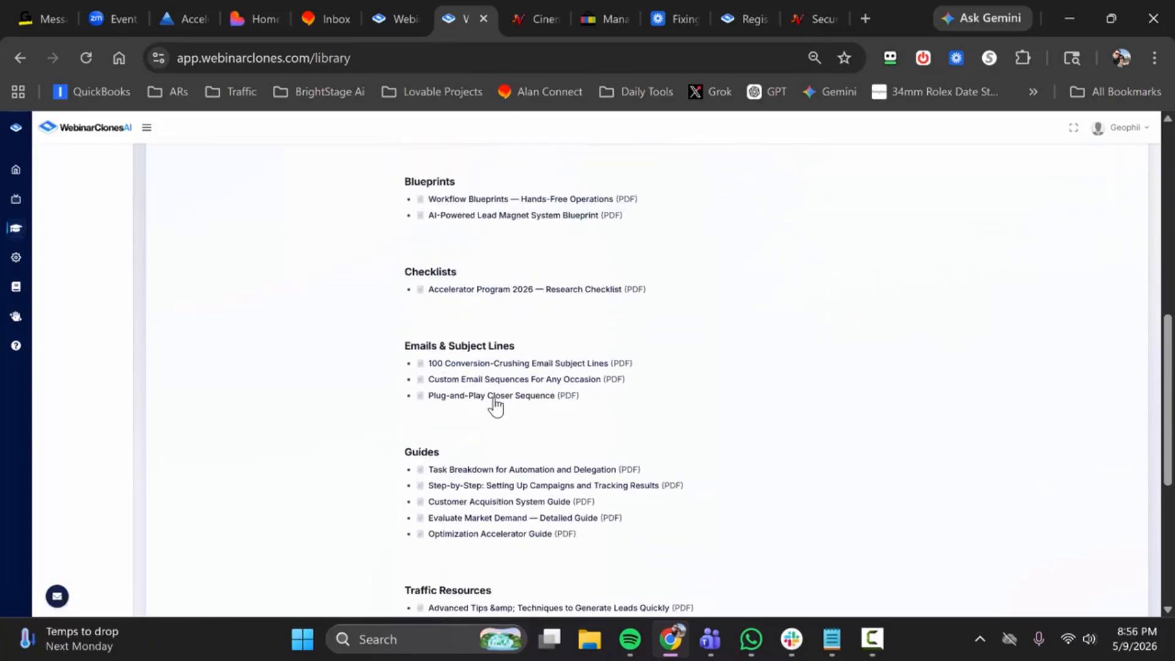
pyautogui.scroll(-1, 475, 380)
pyautogui.scroll(-1, 465, 392)
pyautogui.scroll(-1, 465, 392)
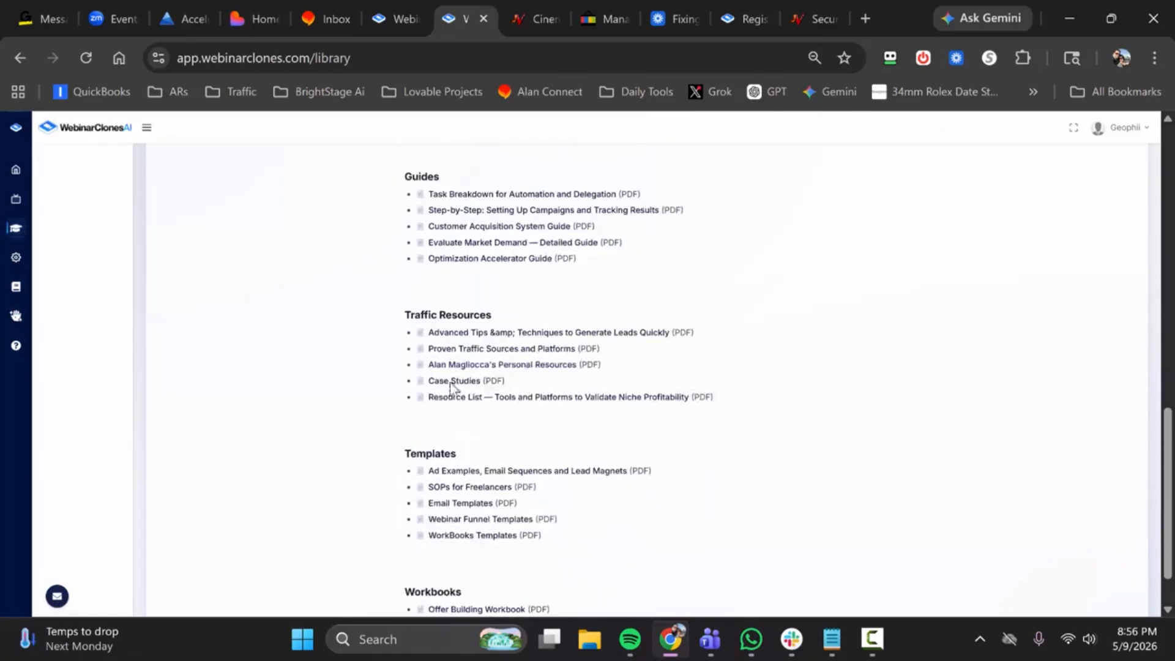
pyautogui.scroll(-1, 465, 367)
pyautogui.scroll(10, 518, 370)
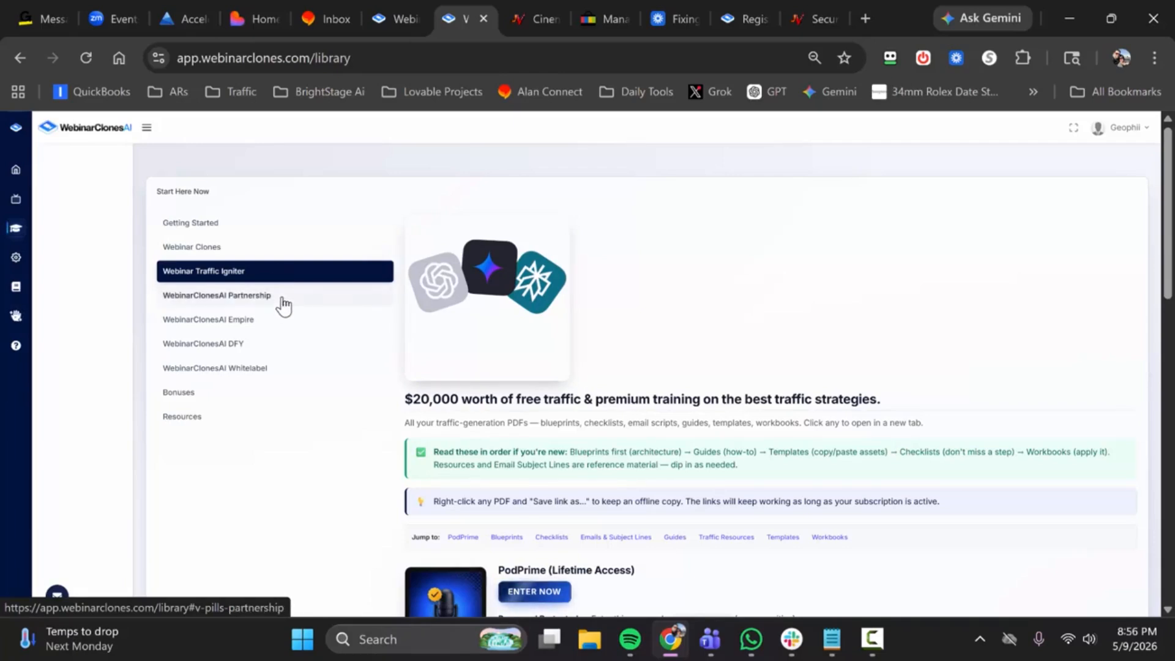
# Step: View the WebinarClonesAI Partnership training in the library and skim its phase videos
pyautogui.click(283, 302)
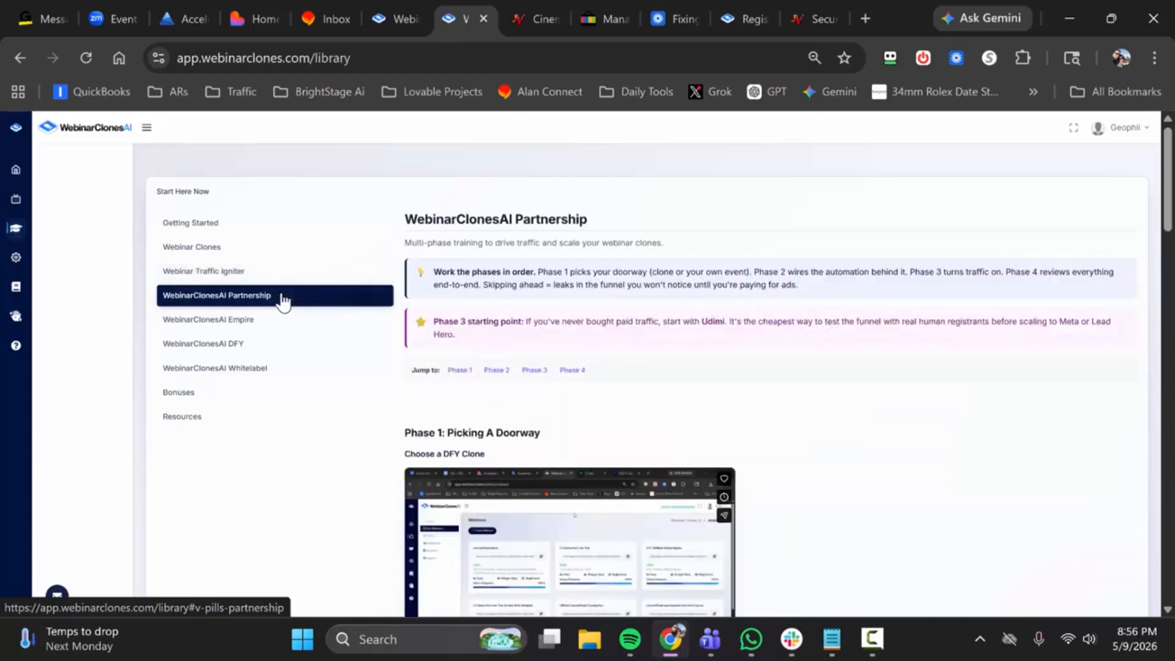
pyautogui.scroll(-4, 559, 326)
pyautogui.scroll(-4, 559, 326)
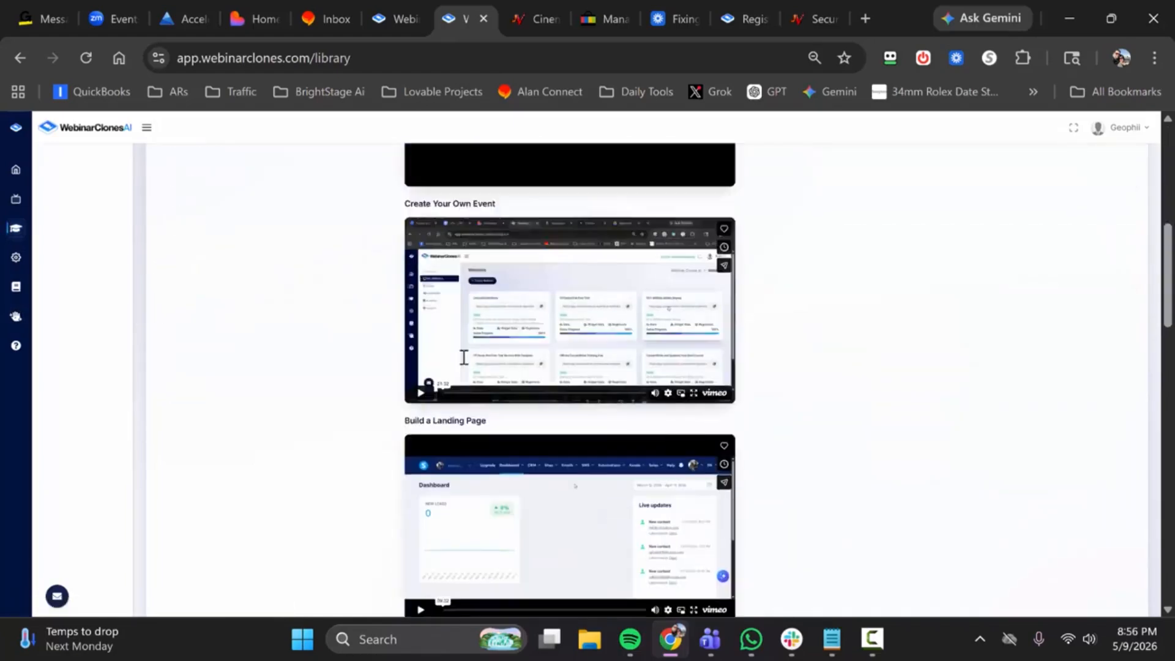
pyautogui.scroll(8, 461, 354)
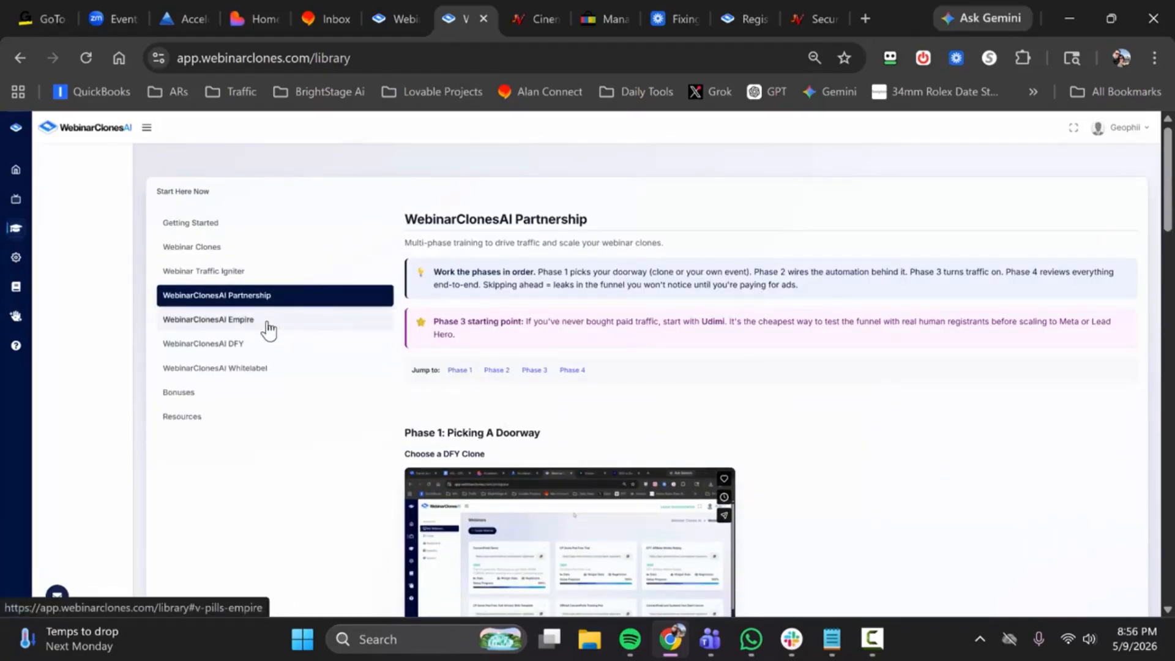
# Step: Look through the library's Bonuses section and its Free Tools & Resources list
pyautogui.click(233, 396)
pyautogui.scroll(-7, 594, 330)
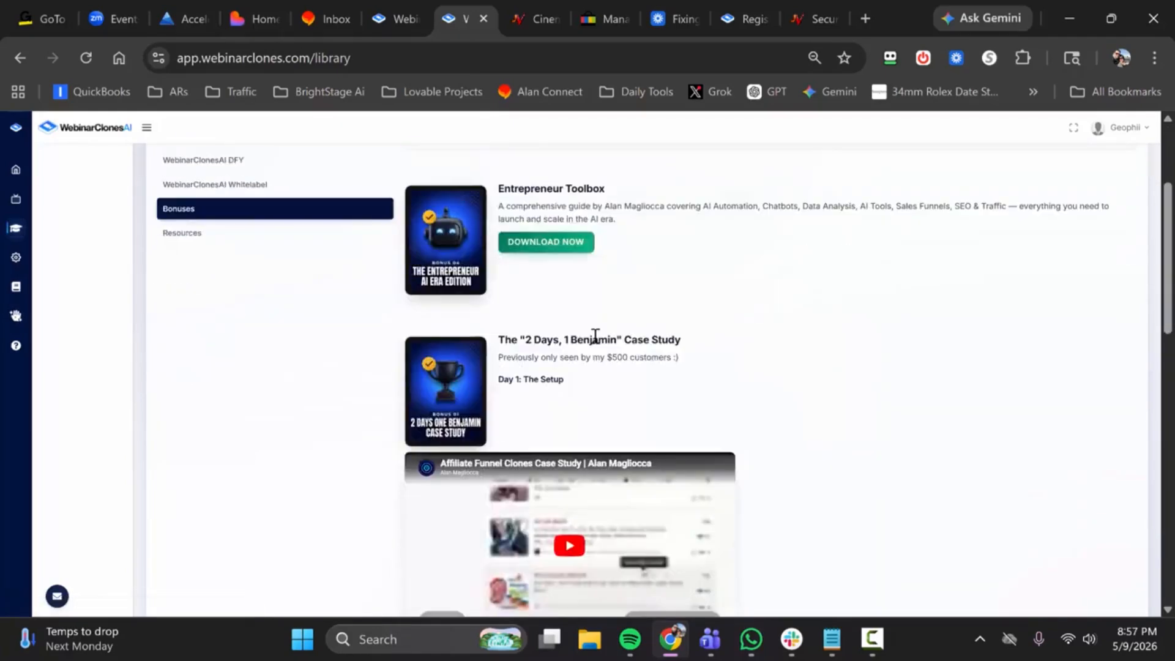
pyautogui.scroll(7, 532, 346)
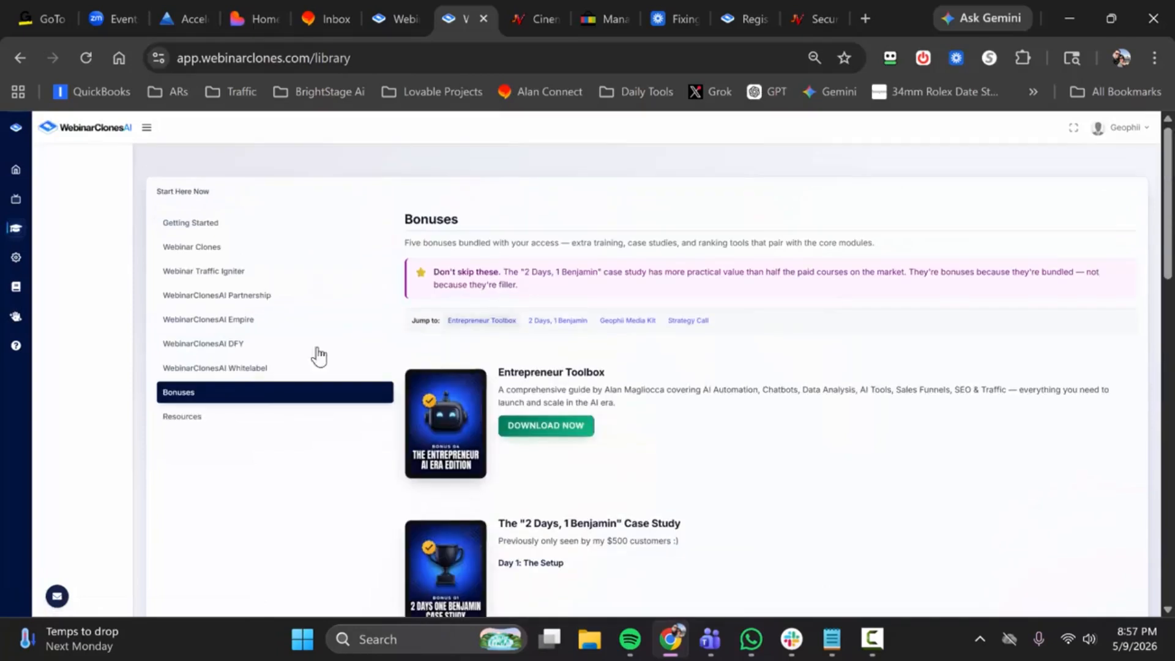
pyautogui.click(206, 418)
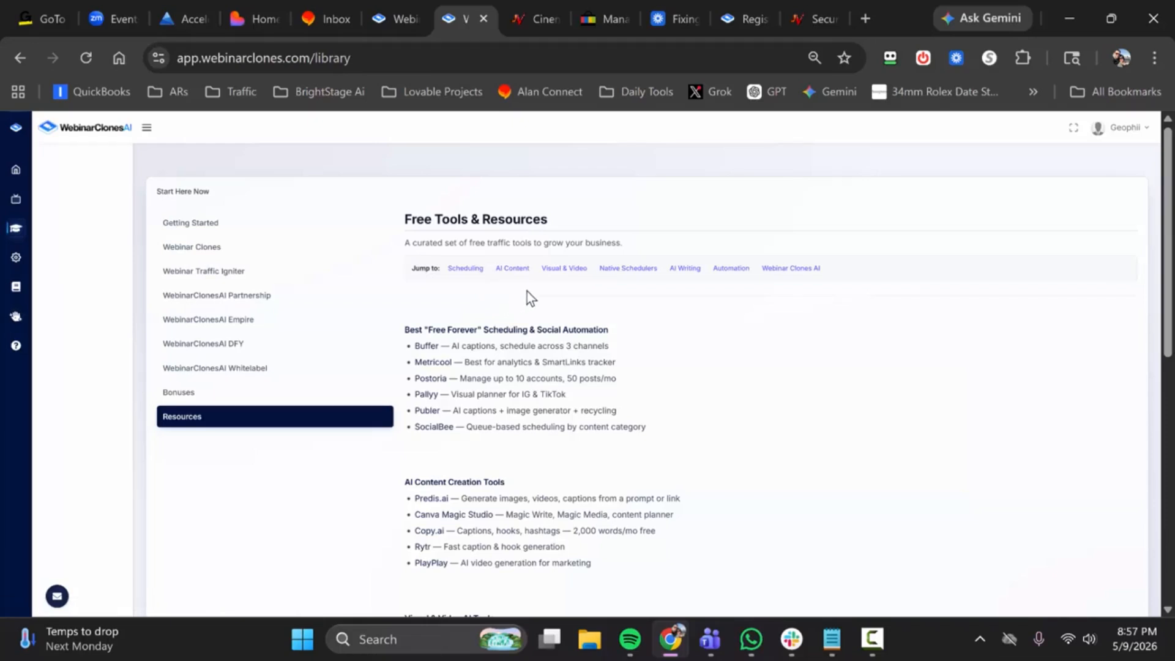
# Step: Revisit the library's Webinar Traffic Igniter and Webinar Clones sections, and collapse the side menu beside the clone list
pyautogui.click(228, 273)
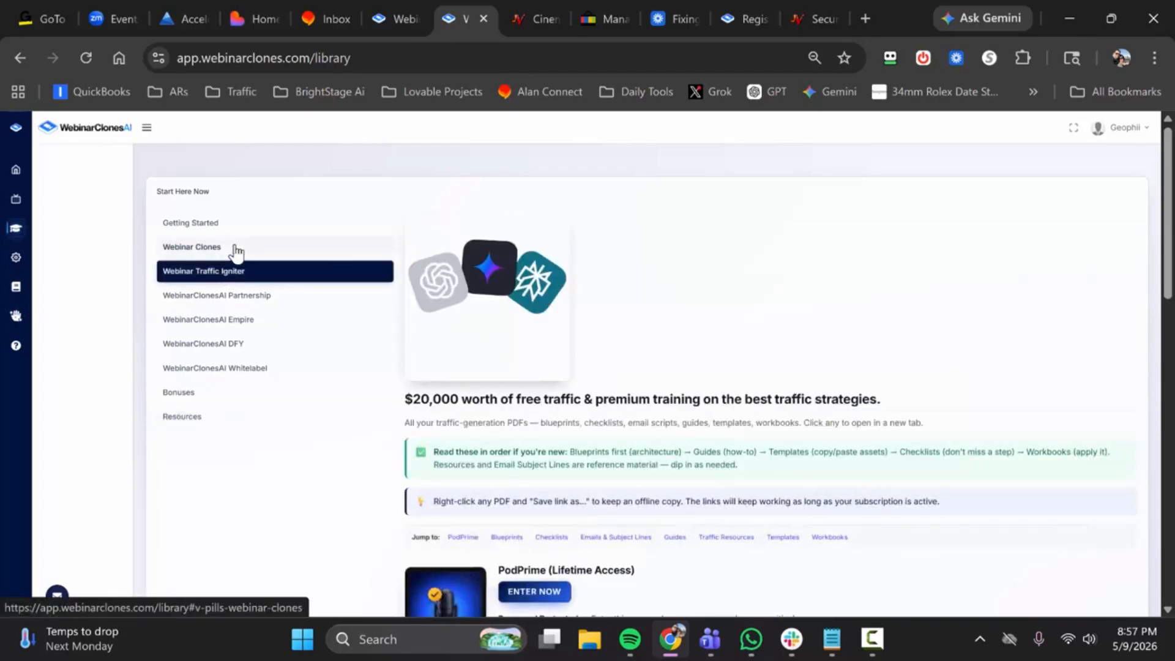
pyautogui.click(234, 248)
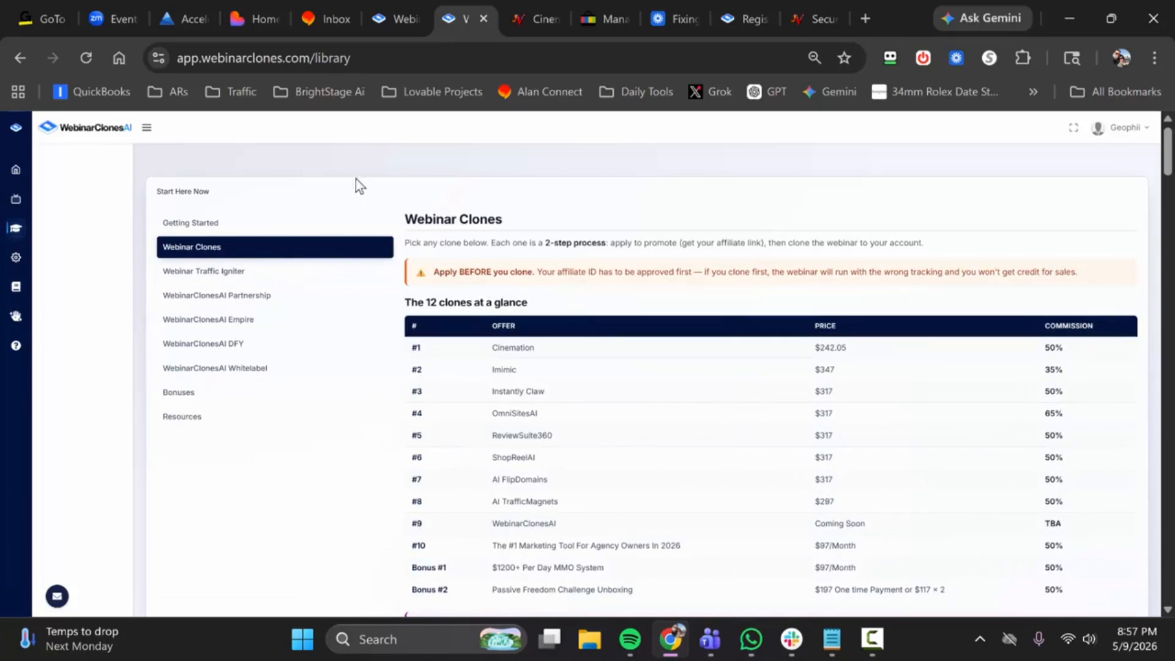
pyautogui.click(150, 127)
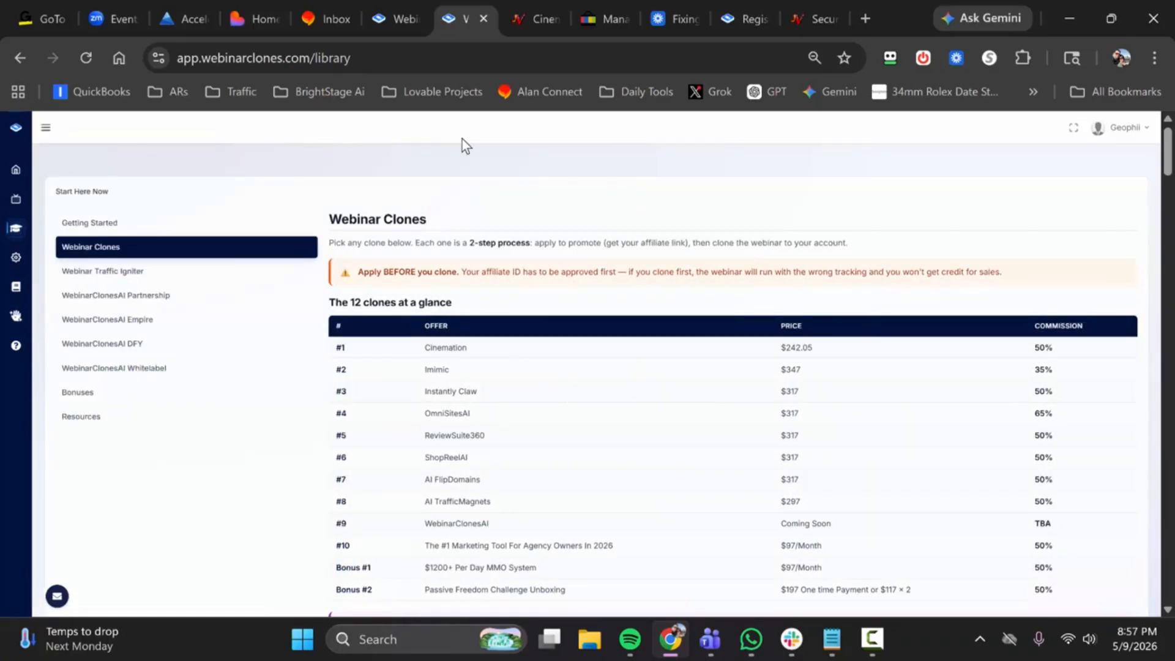